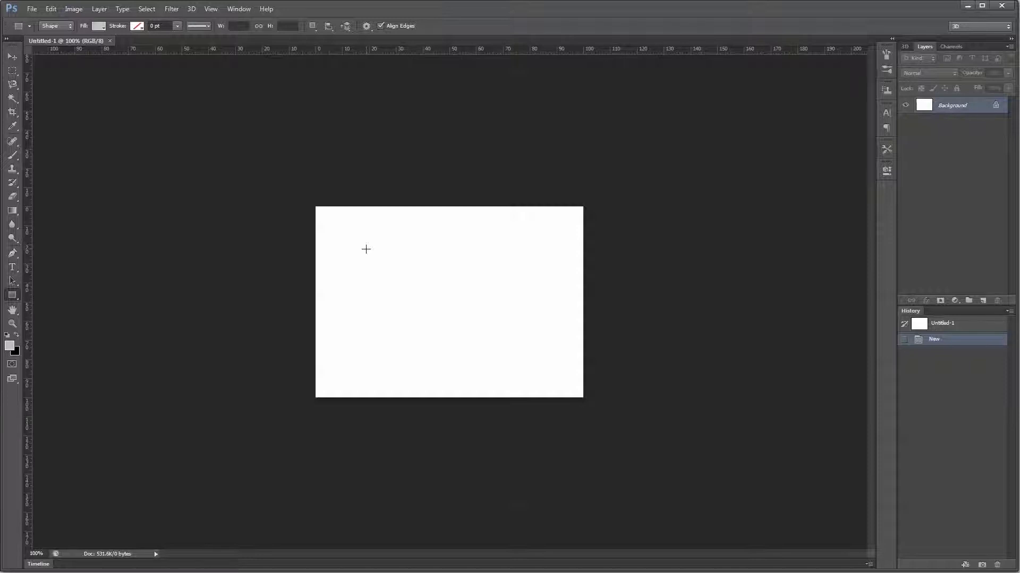
Step: Draw a light grey square about 224 px wide and move it to the centre of the white canvas
{"action": "left_click_drag", "start_coordinate": [361, 249], "coordinate": [514, 369]}
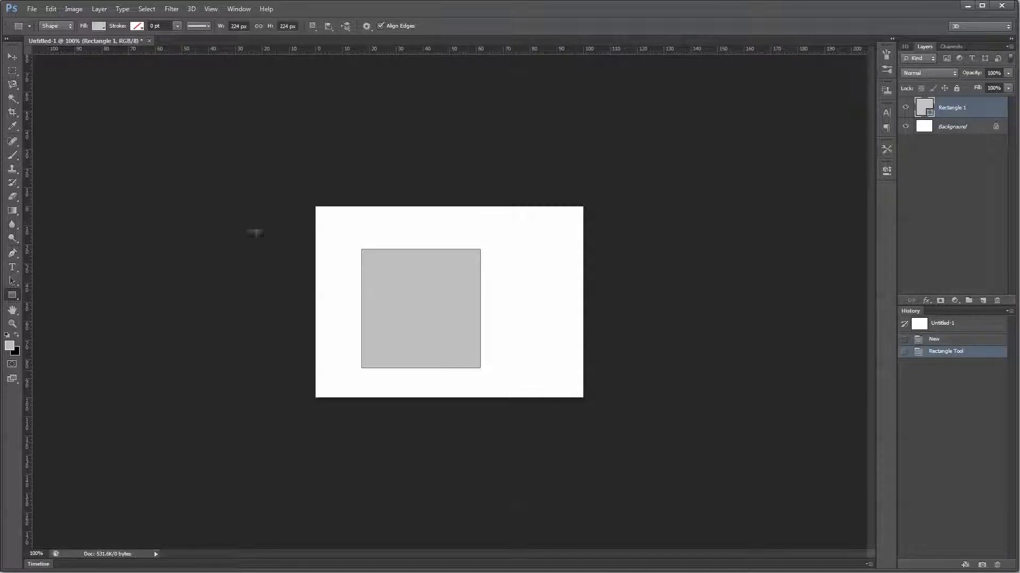
{"action": "left_click", "coordinate": [12, 56]}
{"action": "left_click_drag", "start_coordinate": [469, 276], "coordinate": [496, 264]}
{"action": "left_click", "coordinate": [574, 268]}
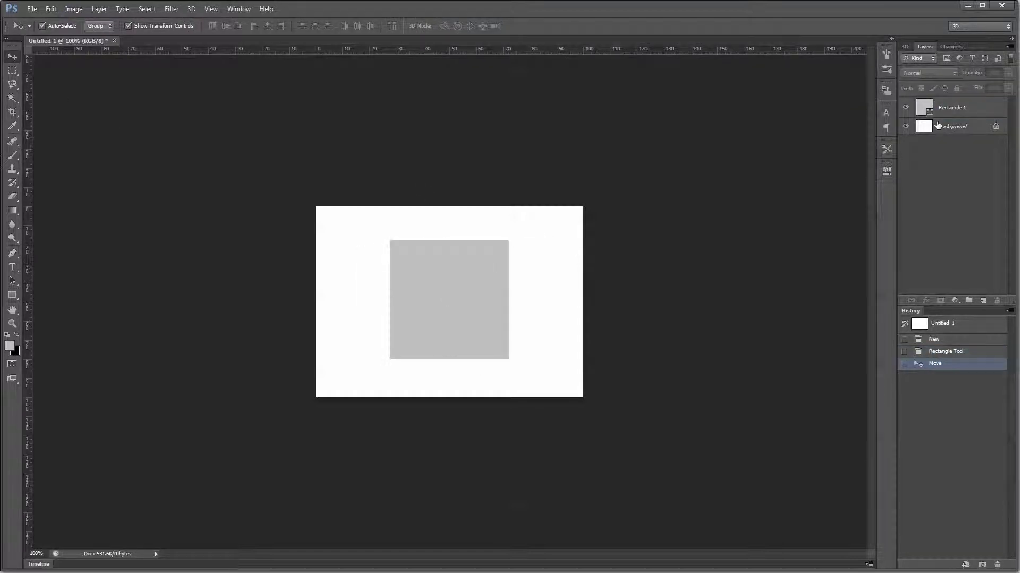
Step: Open the blending options of the Rectangle 1 layer and place the dialog clear of the square
{"action": "left_click", "coordinate": [956, 109]}
{"action": "right_click", "coordinate": [982, 106]}
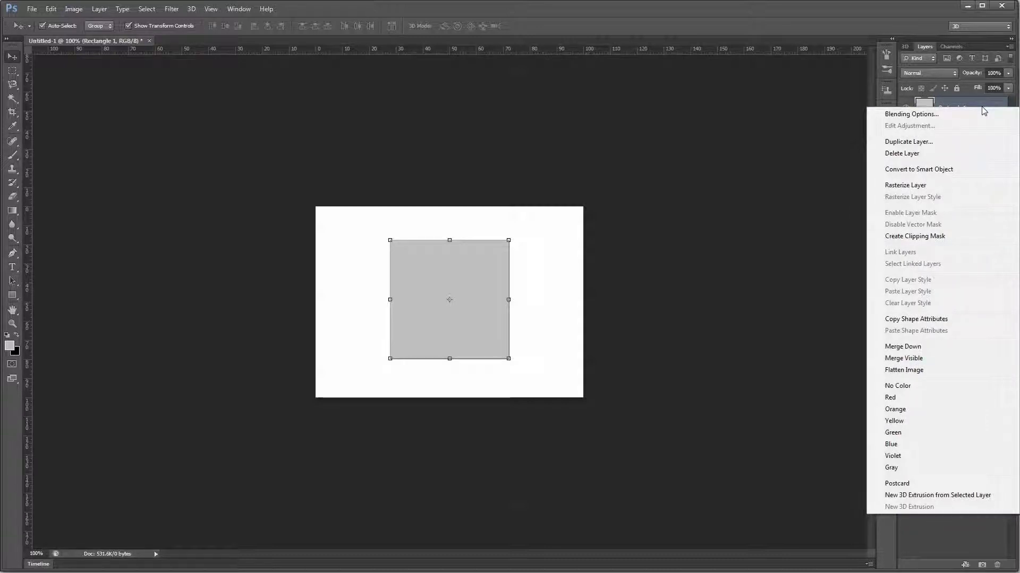
{"action": "left_click", "coordinate": [983, 112]}
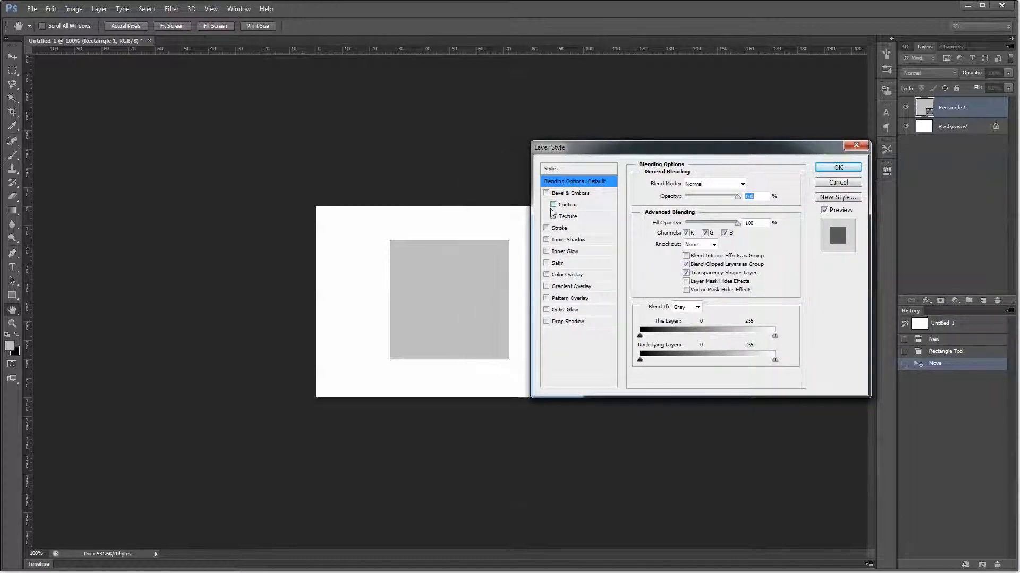
{"action": "left_click_drag", "start_coordinate": [566, 156], "coordinate": [629, 140]}
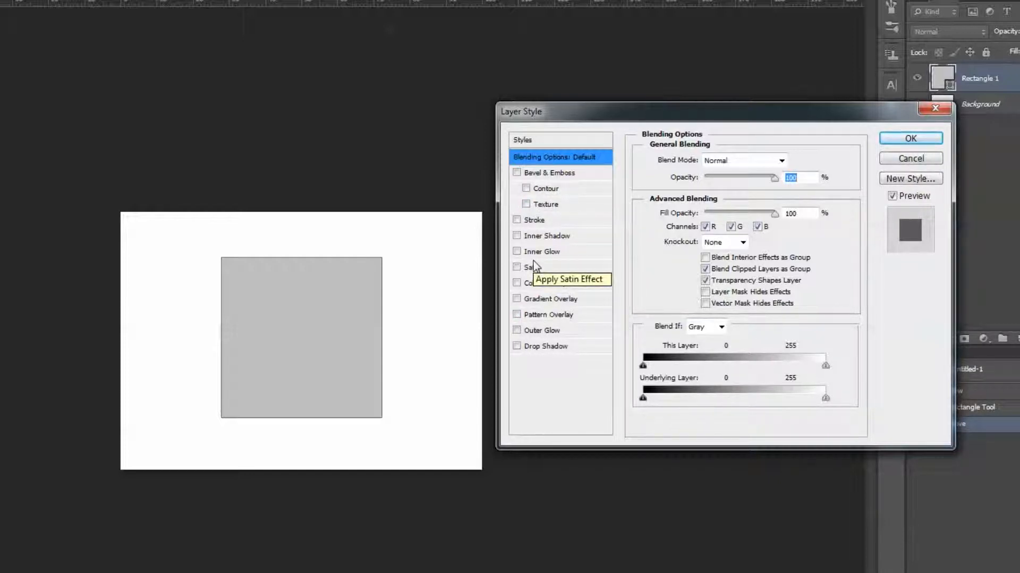
Step: Enable the Drop Shadow effect on the square, briefly toggling it and Outer Glow to compare, leaving only Drop Shadow on
{"action": "left_click", "coordinate": [539, 348]}
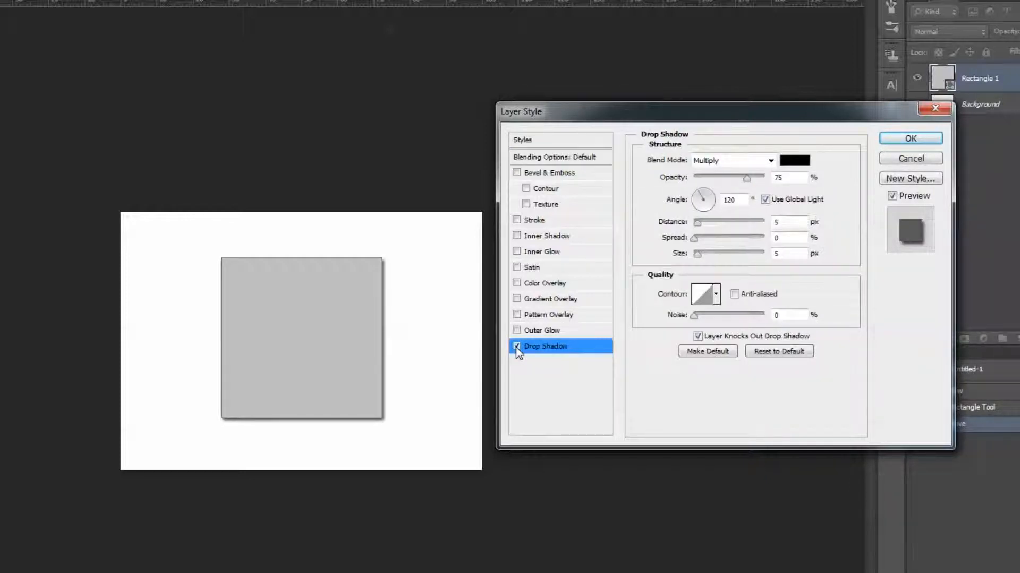
{"action": "left_click", "coordinate": [516, 346]}
{"action": "left_click", "coordinate": [515, 347]}
{"action": "left_click", "coordinate": [516, 331]}
{"action": "left_click", "coordinate": [516, 330]}
Step: Set the drop shadow to Normal blend mode, 39% opacity, 0 px distance and 24 px size
{"action": "left_click", "coordinate": [720, 162]}
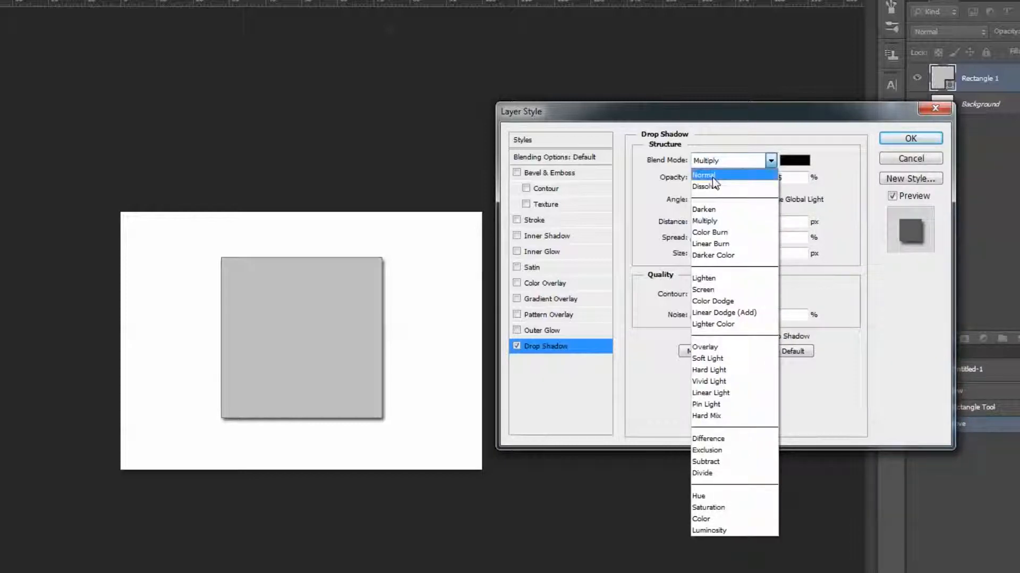
{"action": "left_click", "coordinate": [715, 175]}
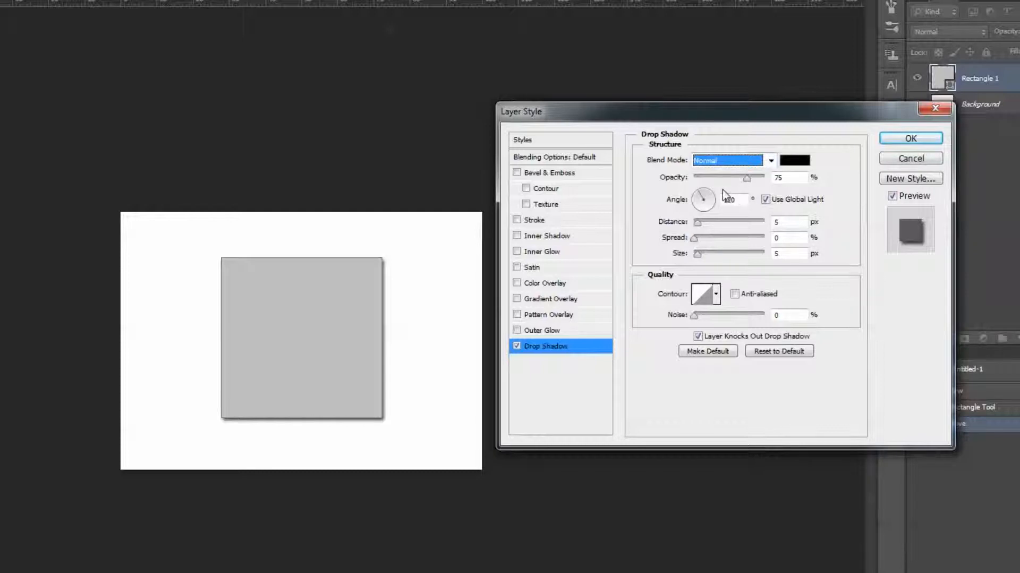
{"action": "left_click_drag", "start_coordinate": [747, 180], "coordinate": [715, 177]}
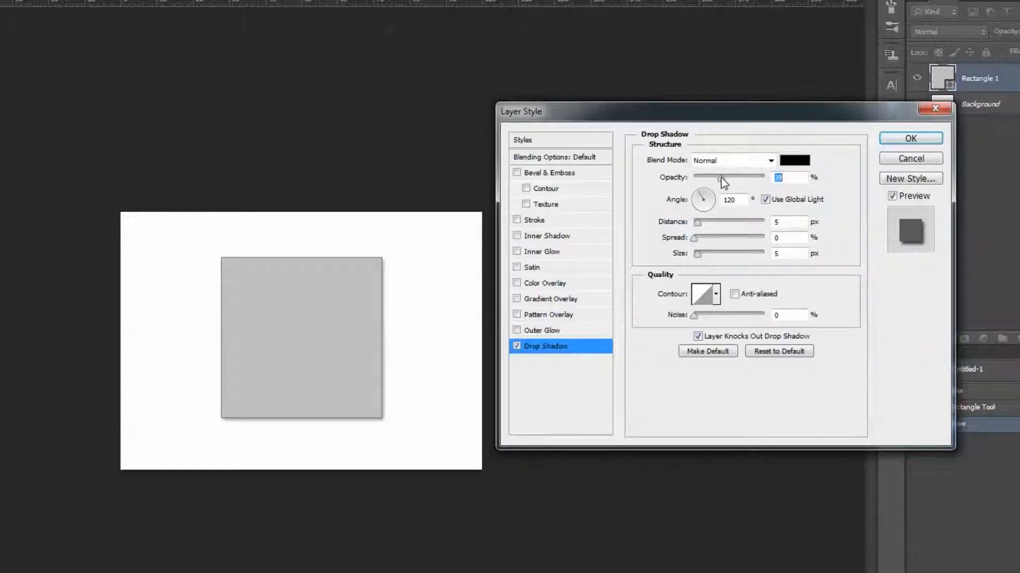
{"action": "left_click_drag", "start_coordinate": [701, 225], "coordinate": [705, 257]}
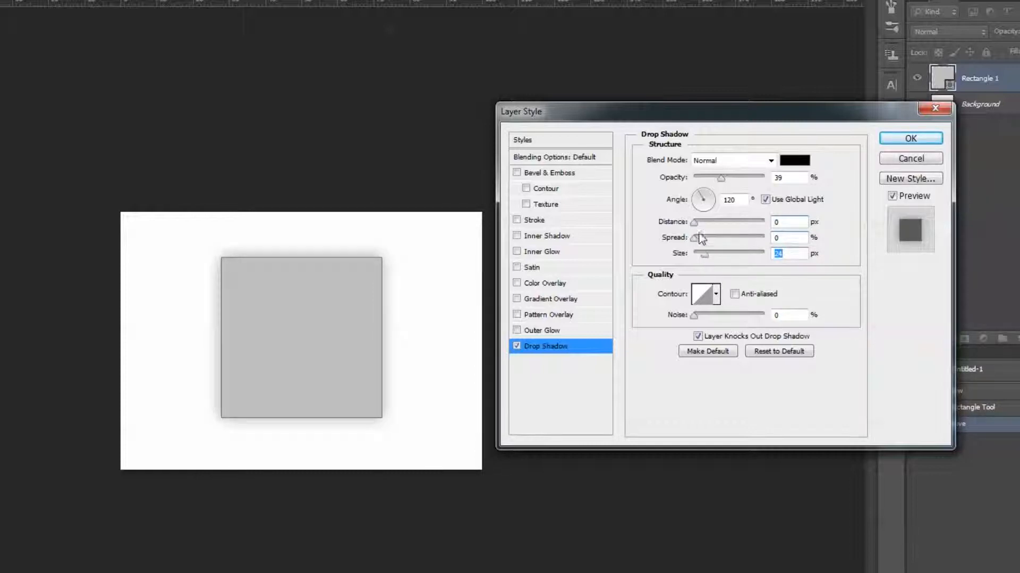
Step: Set the drop shadow's distance to 15 px and its angle to 90°
{"action": "left_click", "coordinate": [693, 237]}
{"action": "left_click", "coordinate": [692, 224]}
{"action": "left_click_drag", "start_coordinate": [697, 221], "coordinate": [707, 222]}
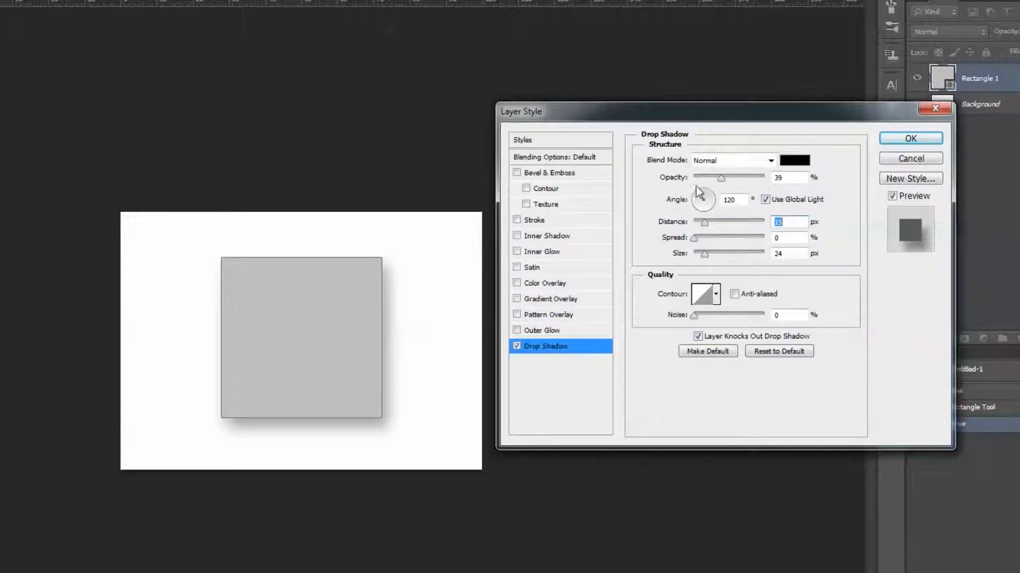
{"action": "left_click_drag", "start_coordinate": [710, 200], "coordinate": [704, 231]}
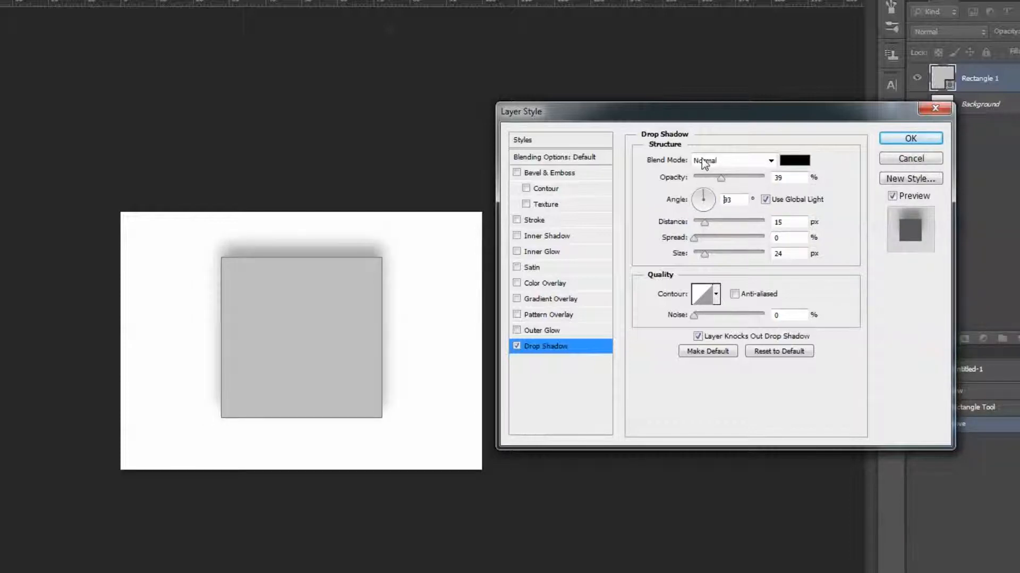
{"action": "double_click", "coordinate": [740, 199]}
{"action": "type", "text": "90"}
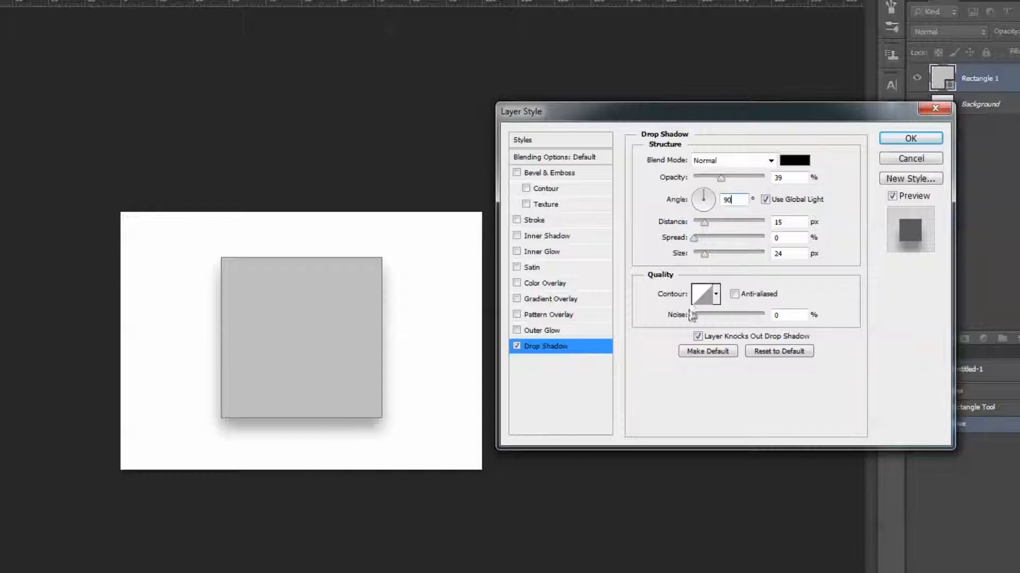
Step: Try several contour presets on the drop shadow and return to the straight-line contour
{"action": "left_click", "coordinate": [716, 295]}
{"action": "left_click", "coordinate": [705, 326]}
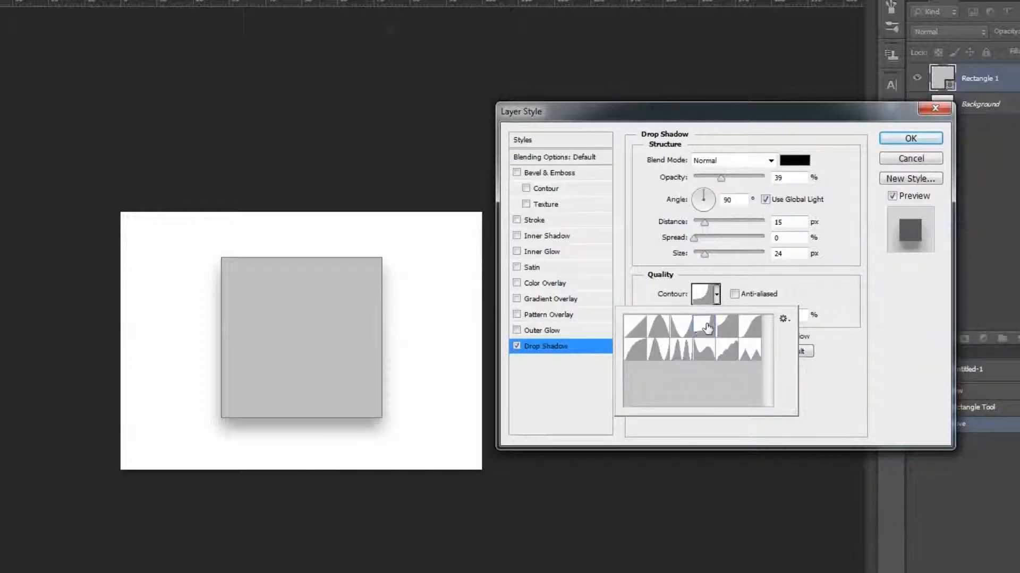
{"action": "left_click", "coordinate": [682, 326]}
{"action": "left_click", "coordinate": [659, 328]}
{"action": "left_click", "coordinate": [640, 333]}
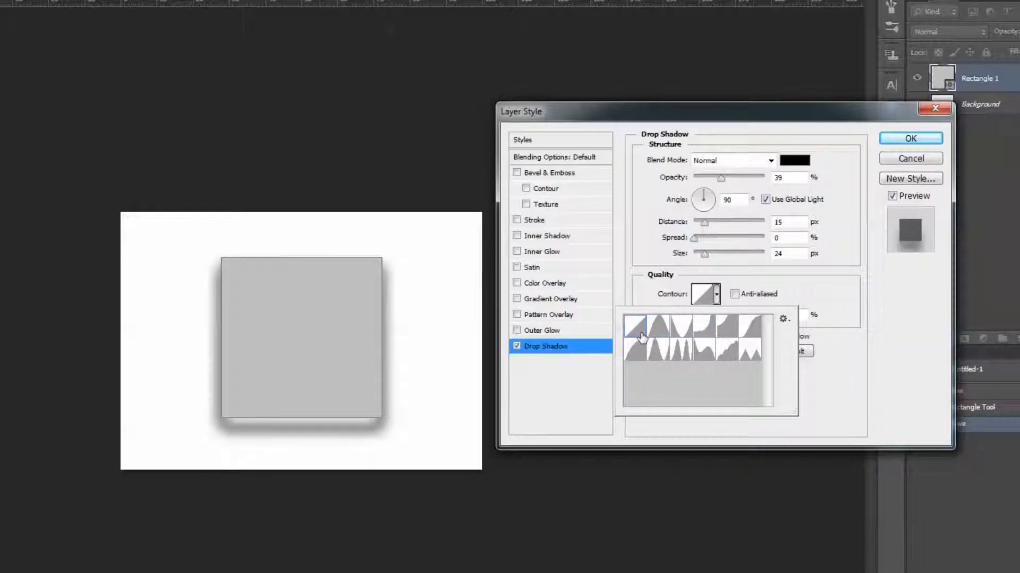
{"action": "left_click", "coordinate": [715, 294]}
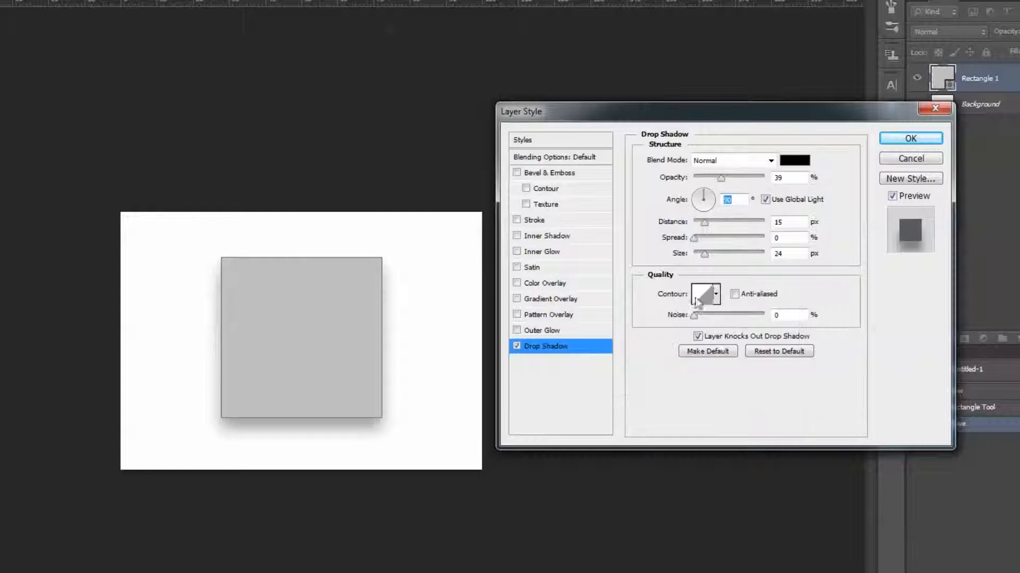
Step: Disable the Drop Shadow effect and enable Outer Glow with the Normal blend mode
{"action": "left_click", "coordinate": [516, 346]}
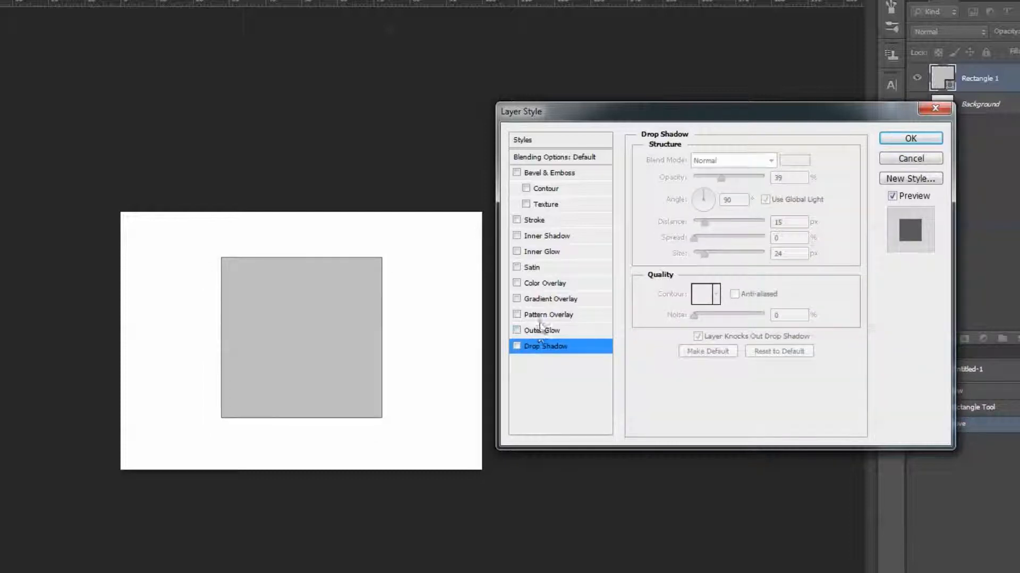
{"action": "left_click", "coordinate": [538, 331]}
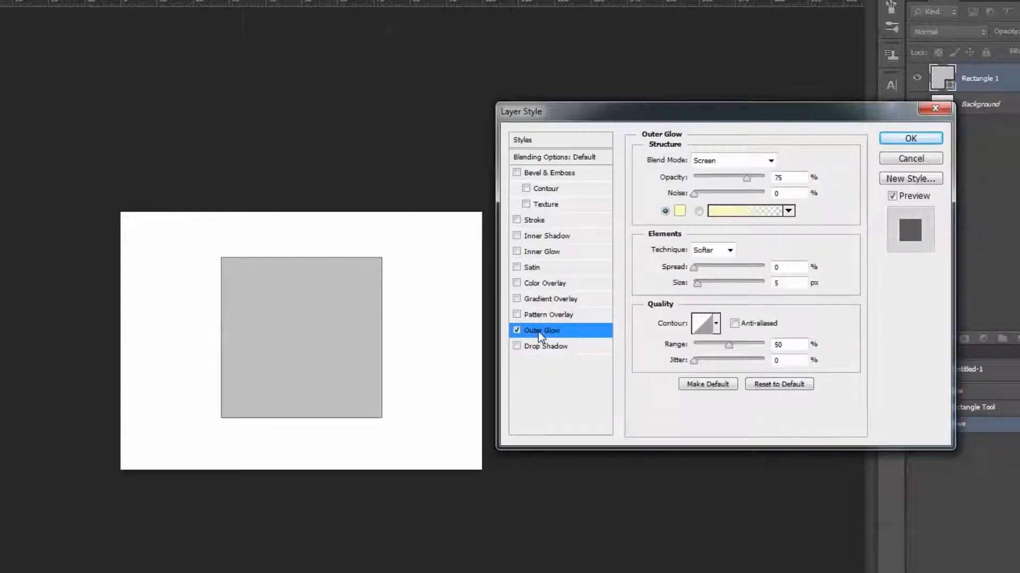
{"action": "left_click", "coordinate": [718, 159]}
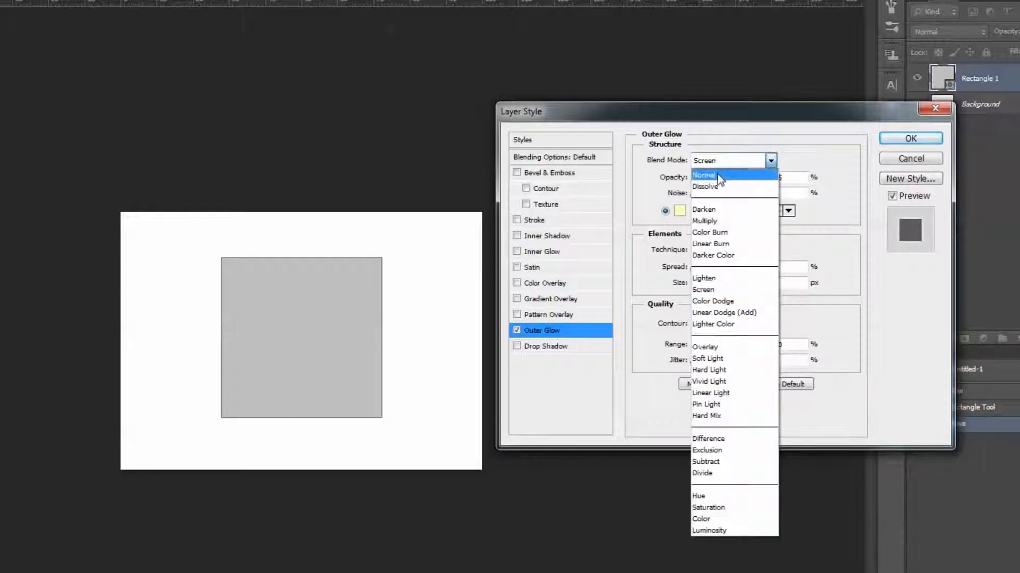
{"action": "left_click", "coordinate": [704, 175]}
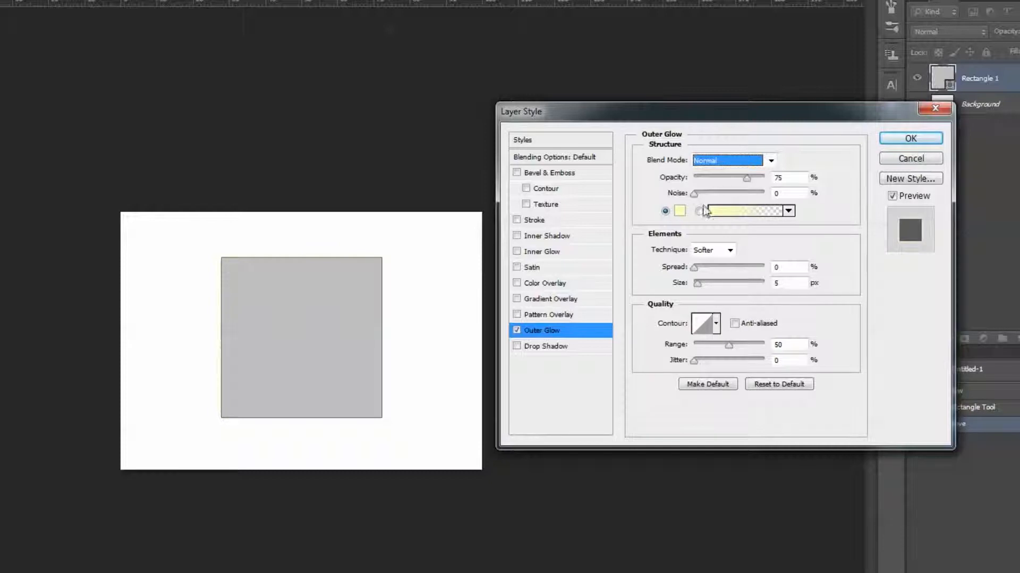
Step: Try different spread and size amounts on the outer glow, ending with 17% spread and 32 px size
{"action": "left_click", "coordinate": [696, 268]}
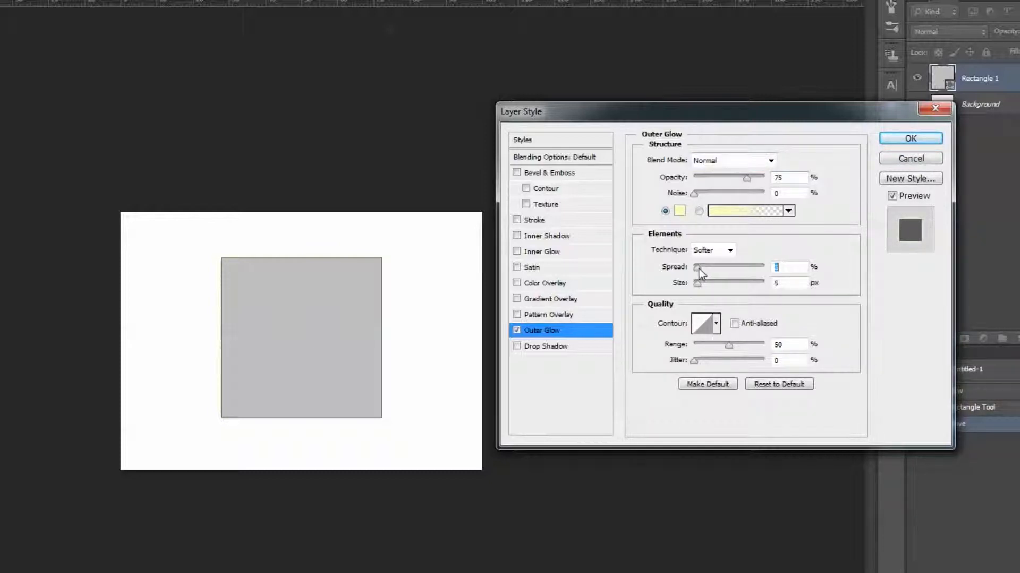
{"action": "left_click_drag", "start_coordinate": [697, 282], "coordinate": [781, 266]}
{"action": "left_click_drag", "start_coordinate": [695, 286], "coordinate": [705, 285]}
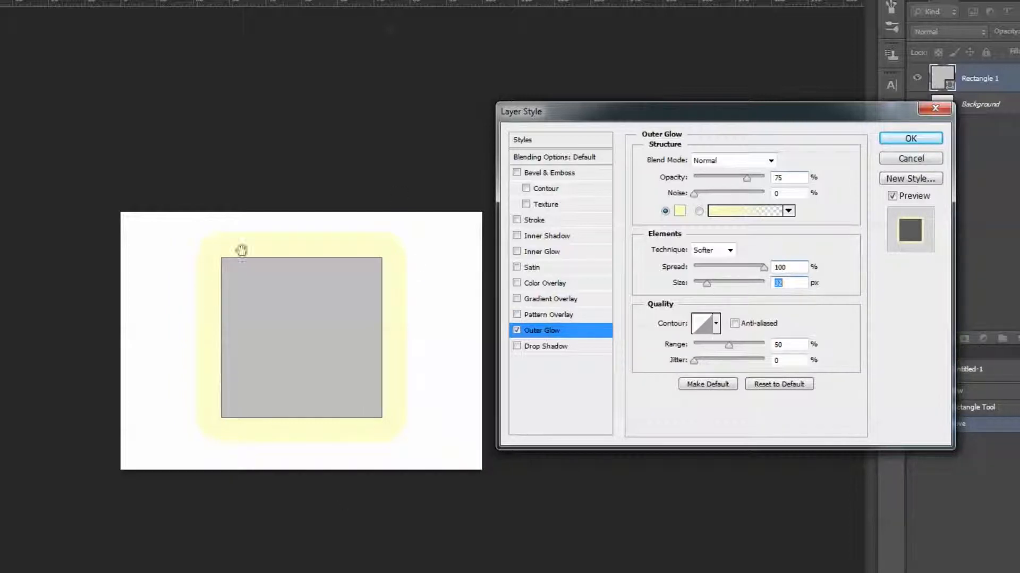
{"action": "left_click_drag", "start_coordinate": [763, 269], "coordinate": [706, 266]}
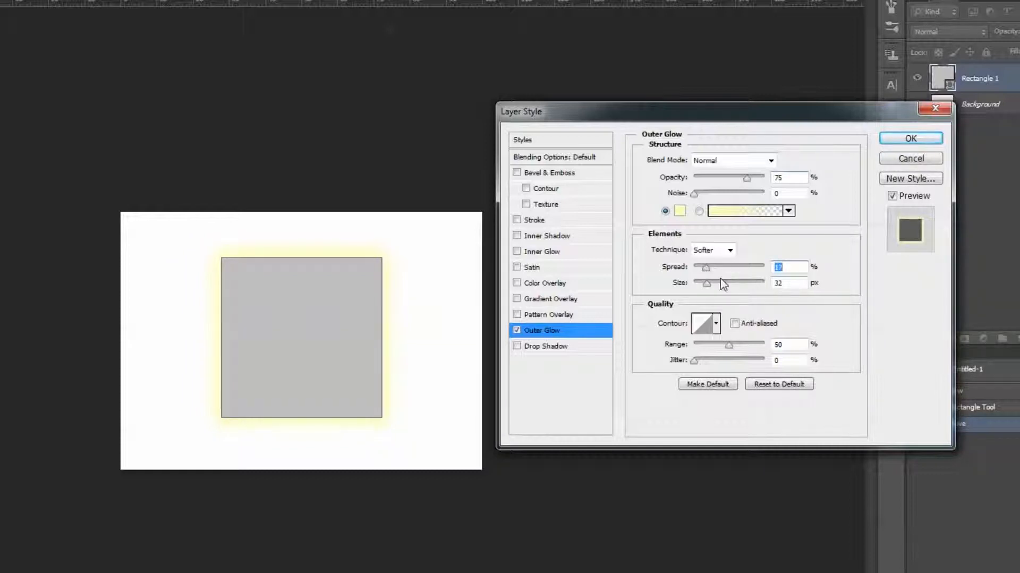
Step: Change the outer glow colour to a bright cyan with a hue of 185°
{"action": "left_click", "coordinate": [680, 212]}
{"action": "left_click_drag", "start_coordinate": [780, 177], "coordinate": [684, 205]}
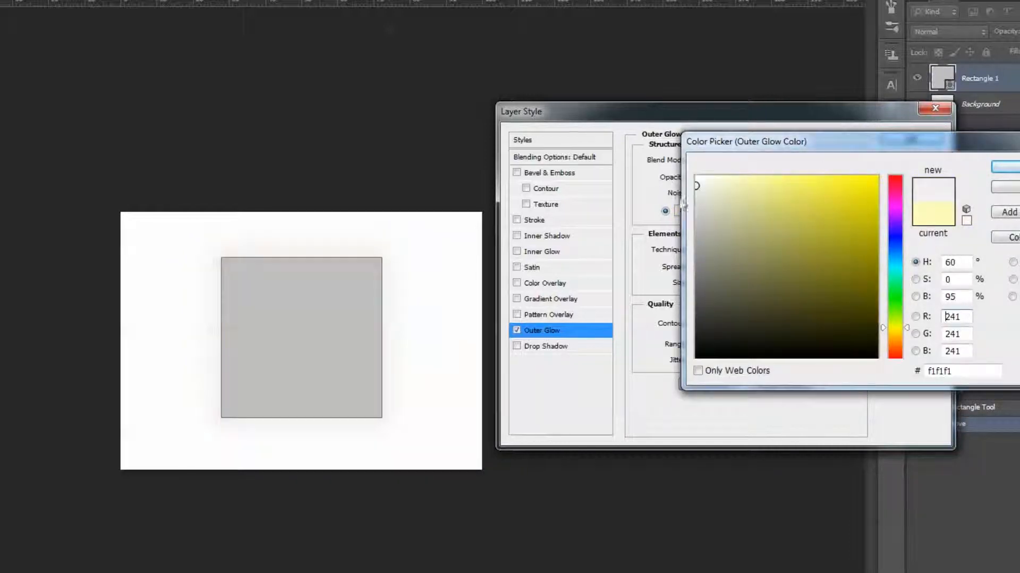
{"action": "left_click_drag", "start_coordinate": [757, 216], "coordinate": [671, 259]}
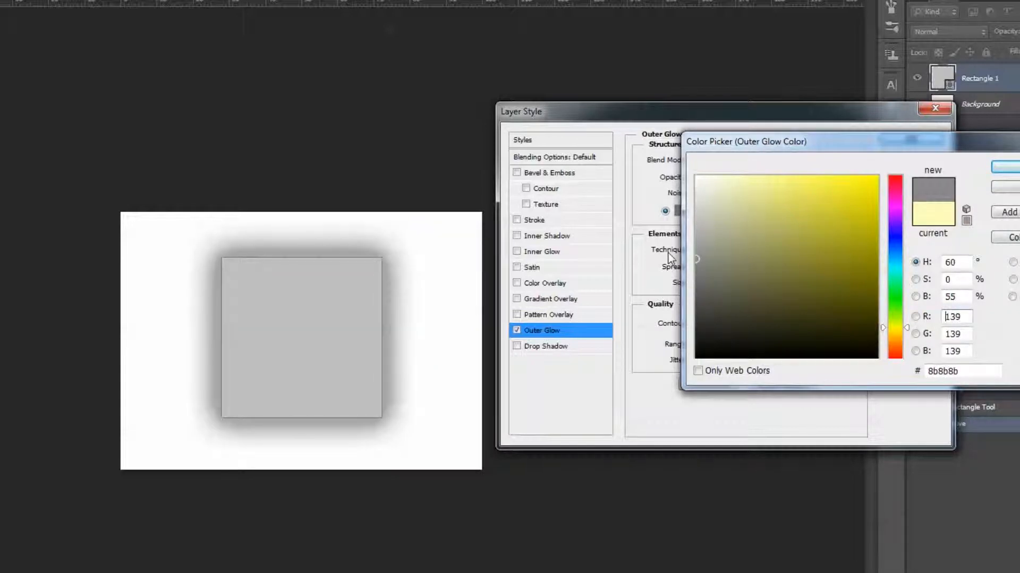
{"action": "left_click", "coordinate": [888, 263]}
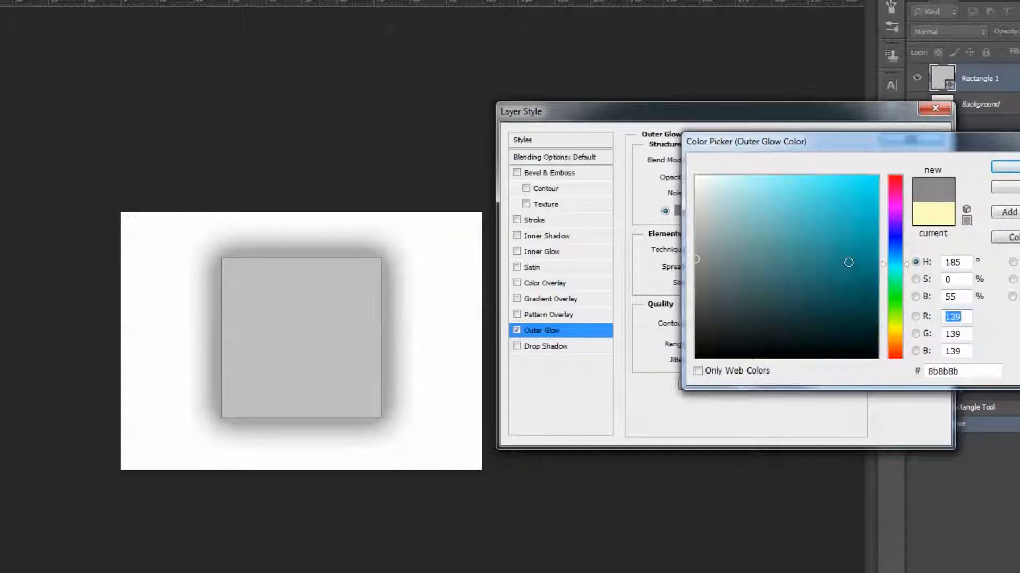
{"action": "left_click_drag", "start_coordinate": [847, 261], "coordinate": [876, 197]}
{"action": "left_click", "coordinate": [1005, 167]}
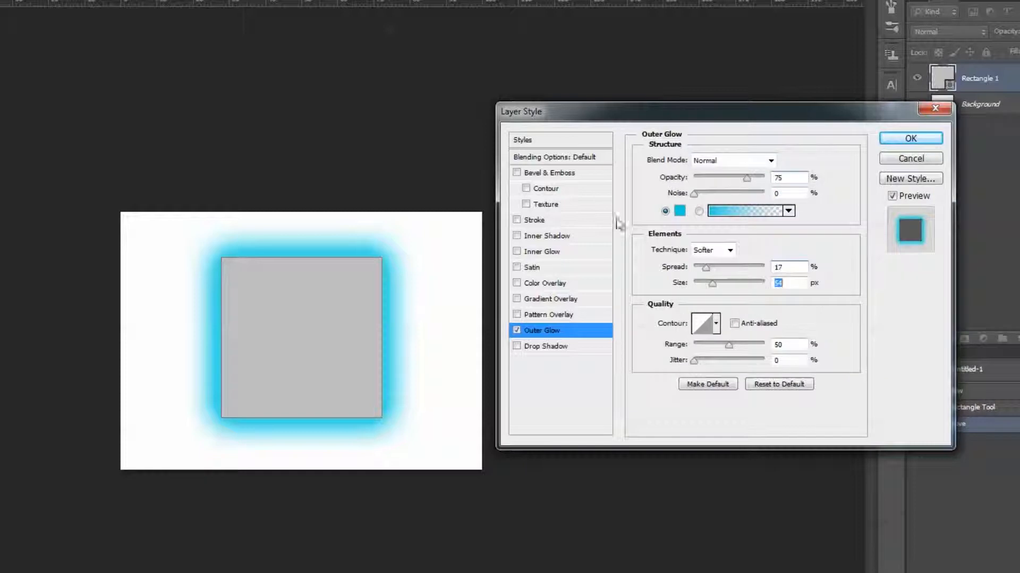
Step: Set the outer glow to 0% spread, 57 px size and 44% opacity, trying heavy noise and resetting it to 0%
{"action": "mouse_move", "coordinate": [703, 280]}
{"action": "left_mouse_down"}
{"action": "mouse_move", "coordinate": [696, 267]}
{"action": "mouse_move", "coordinate": [713, 285]}
{"action": "left_mouse_up"}
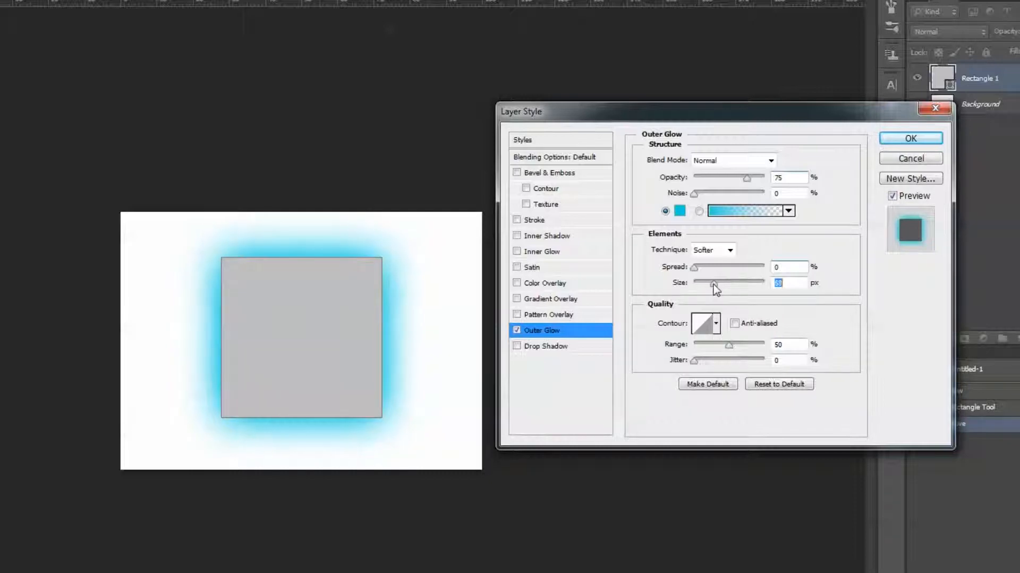
{"action": "left_click_drag", "start_coordinate": [746, 179], "coordinate": [724, 180]}
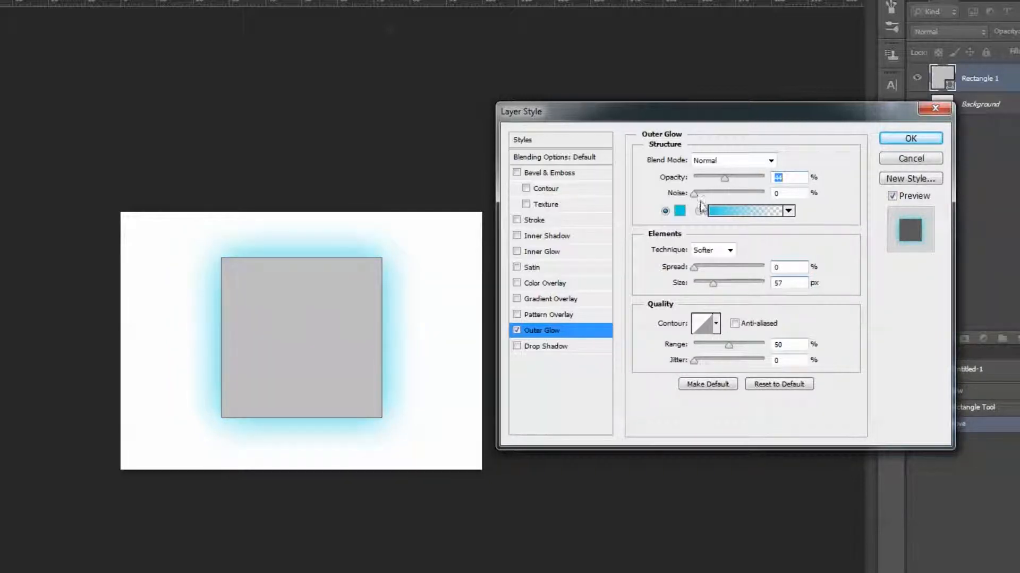
{"action": "left_click_drag", "start_coordinate": [694, 196], "coordinate": [756, 183]}
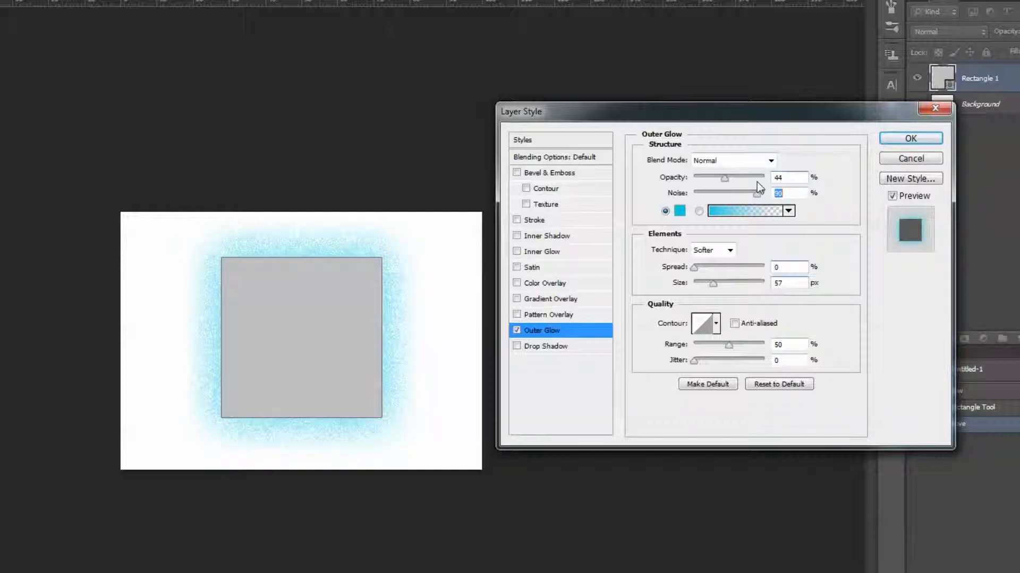
{"action": "left_click", "coordinate": [695, 193]}
Step: Try the Precise technique for the outer glow and return it to Softer
{"action": "left_click", "coordinate": [729, 250]}
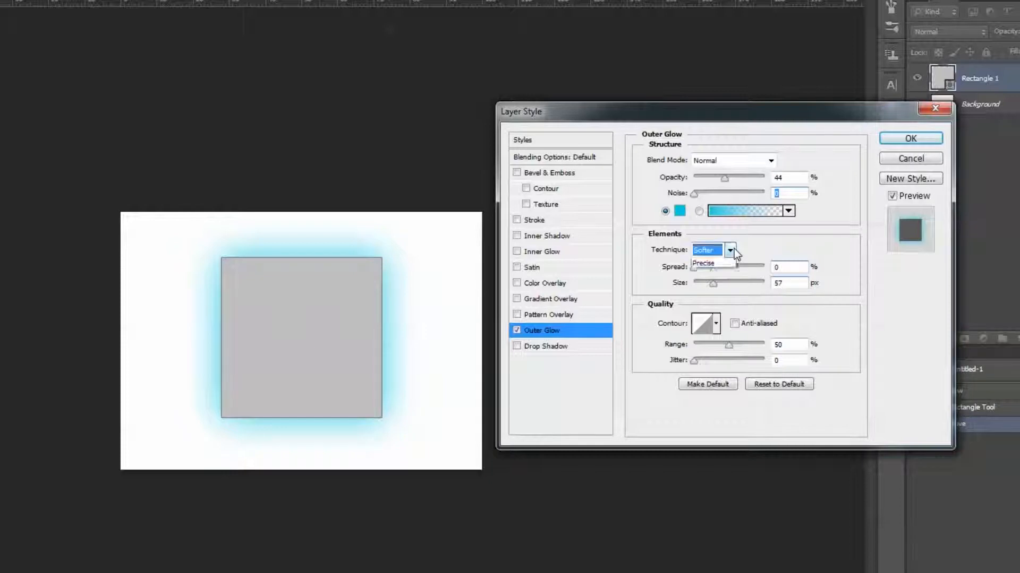
{"action": "left_click", "coordinate": [717, 273]}
{"action": "left_click", "coordinate": [730, 250]}
{"action": "left_click", "coordinate": [712, 265]}
Step: Try other contours on the outer glow, restore the straight-line contour, and set the jitter to 100%
{"action": "left_click", "coordinate": [716, 323]}
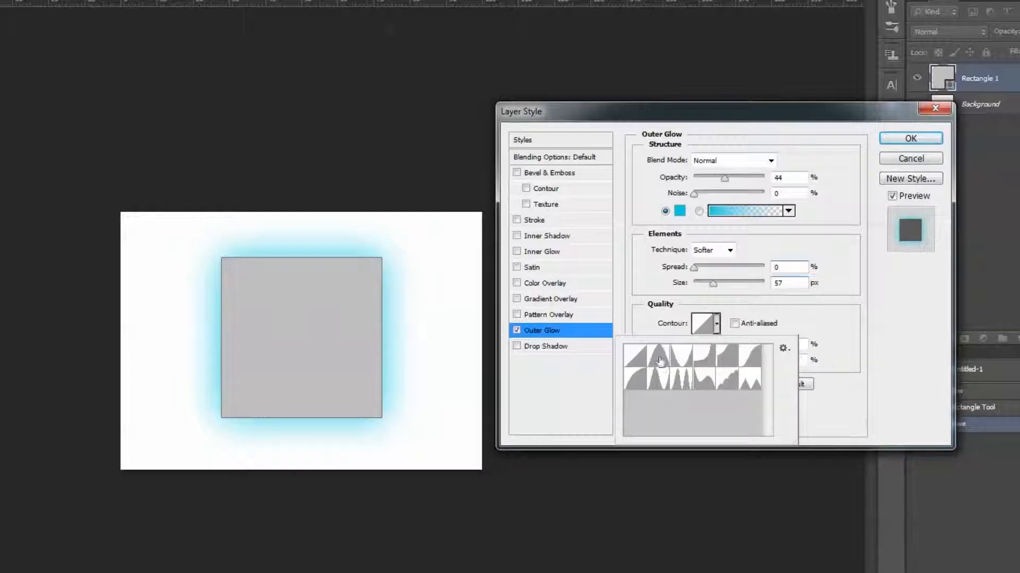
{"action": "left_click", "coordinate": [678, 357]}
{"action": "left_click", "coordinate": [636, 361]}
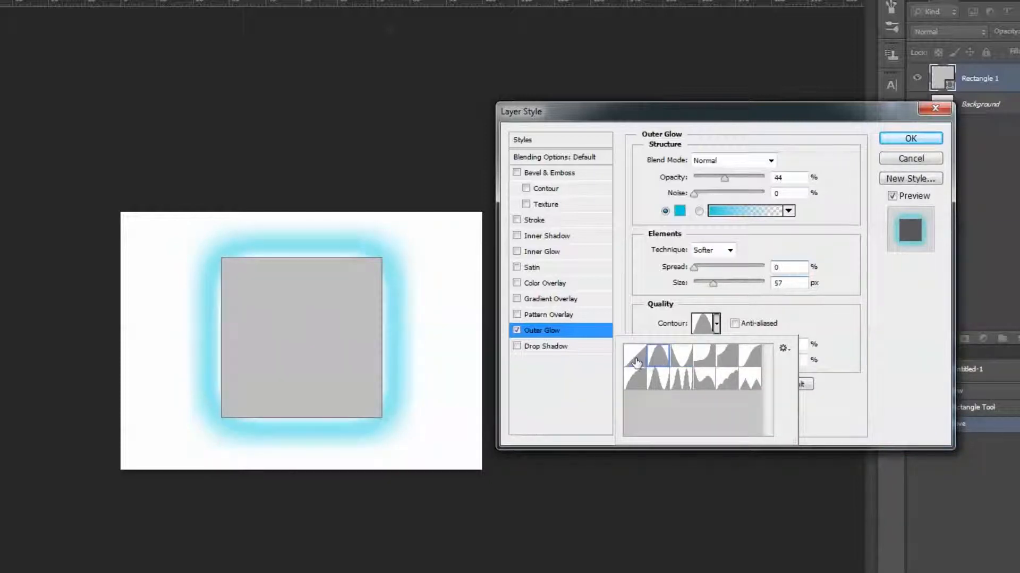
{"action": "left_click", "coordinate": [657, 379]}
{"action": "double_click", "coordinate": [632, 357]}
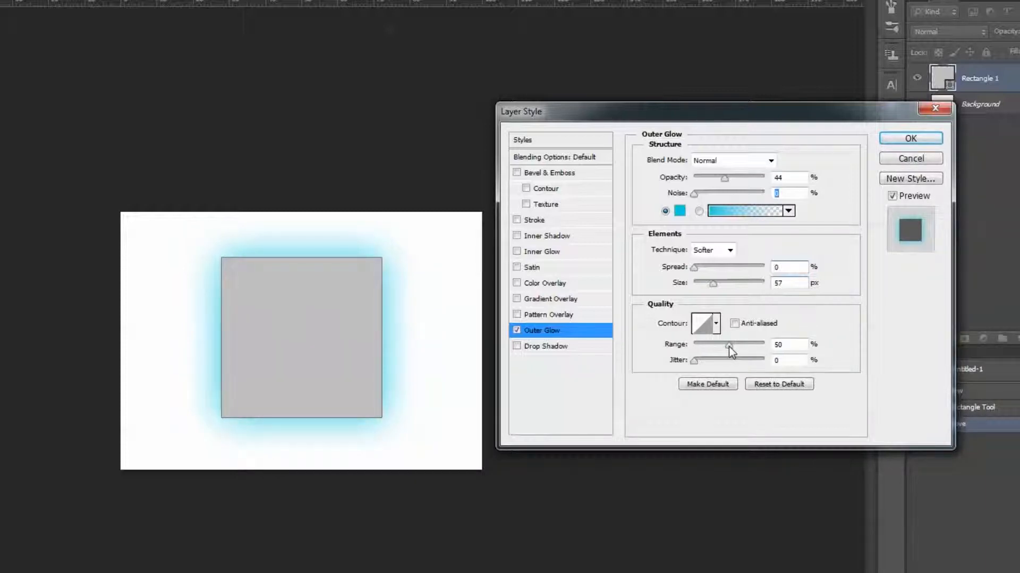
{"action": "left_click_drag", "start_coordinate": [695, 364], "coordinate": [767, 341]}
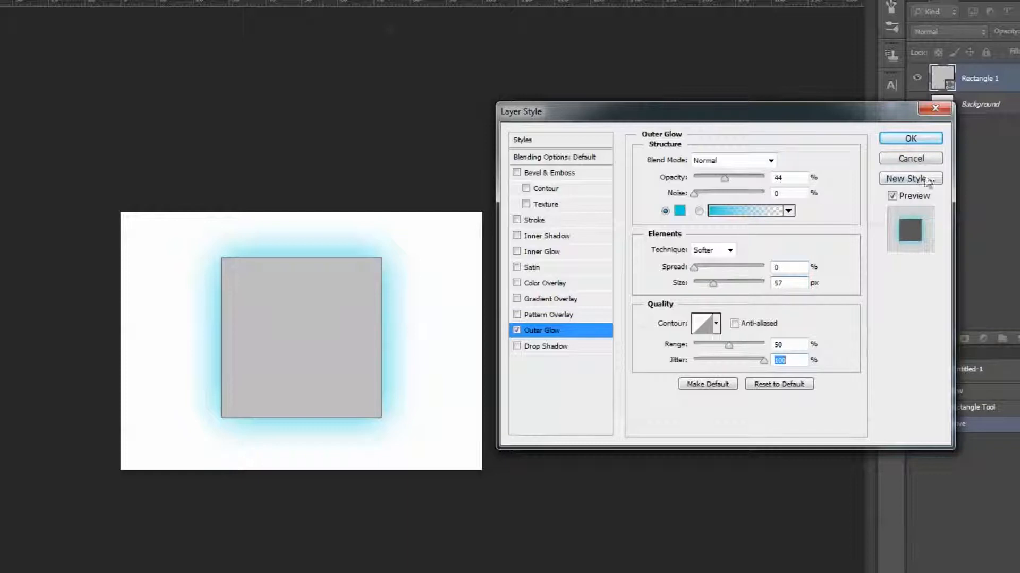
Step: Apply the outer glow to the square and reopen the Rectangle 1 layer's style settings
{"action": "left_click", "coordinate": [909, 139]}
{"action": "key", "text": "ctrl+plus"}
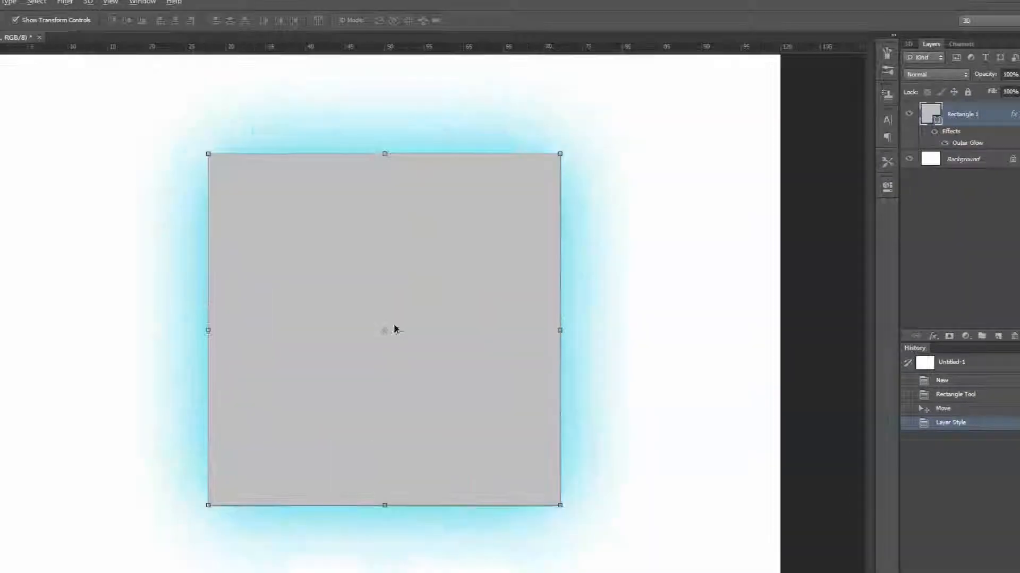
{"action": "left_click", "coordinate": [699, 252]}
{"action": "double_click", "coordinate": [991, 114]}
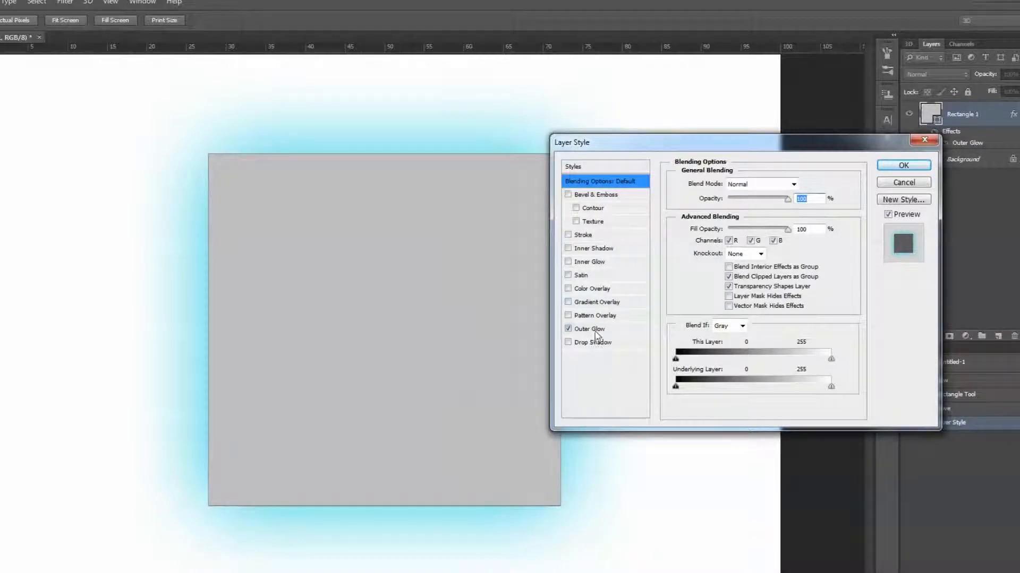
Step: Set the outer glow's jitter to 0% and its range to 100%, and switch the effect off
{"action": "left_click", "coordinate": [594, 330]}
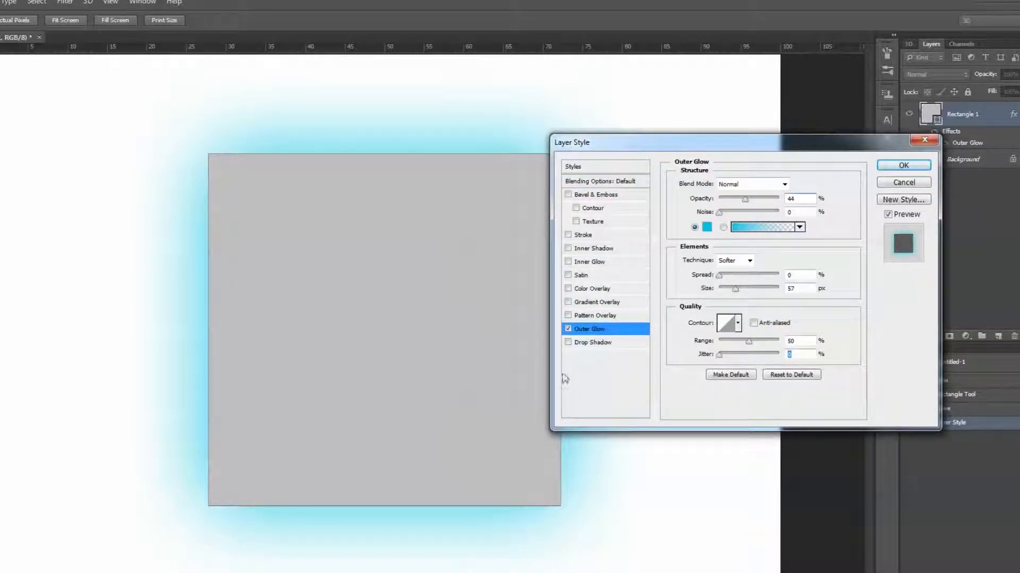
{"action": "left_click_drag", "start_coordinate": [751, 346], "coordinate": [780, 344]}
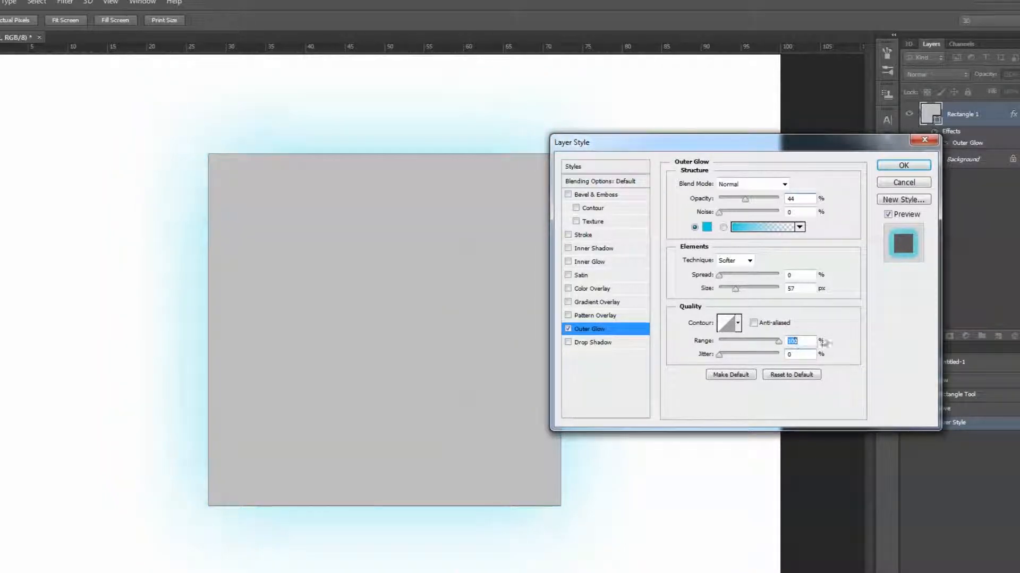
{"action": "left_click", "coordinate": [569, 329]}
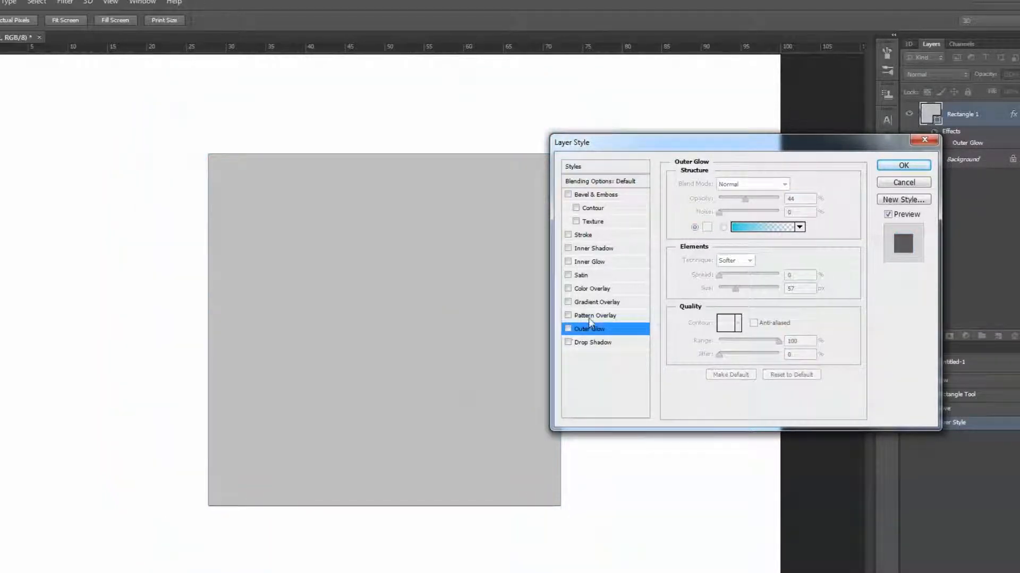
Step: Turn on the Pattern Overlay effect for the square, toggling it off and on to compare
{"action": "left_click", "coordinate": [588, 318]}
{"action": "left_click", "coordinate": [569, 316]}
{"action": "left_click", "coordinate": [569, 316]}
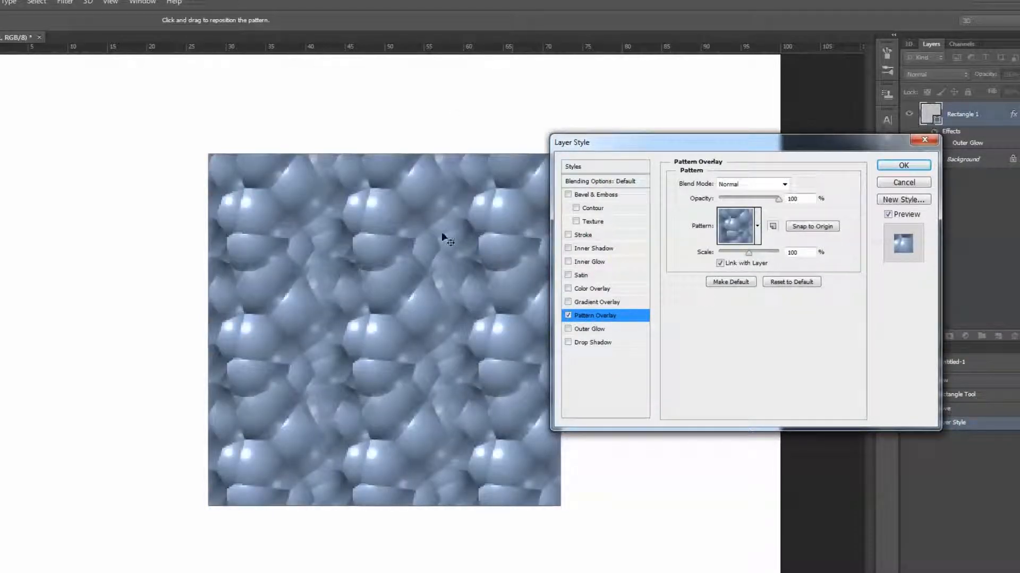
Step: Try the bubble pattern overlay at 7% opacity and restore it to 100%
{"action": "left_click", "coordinate": [758, 225]}
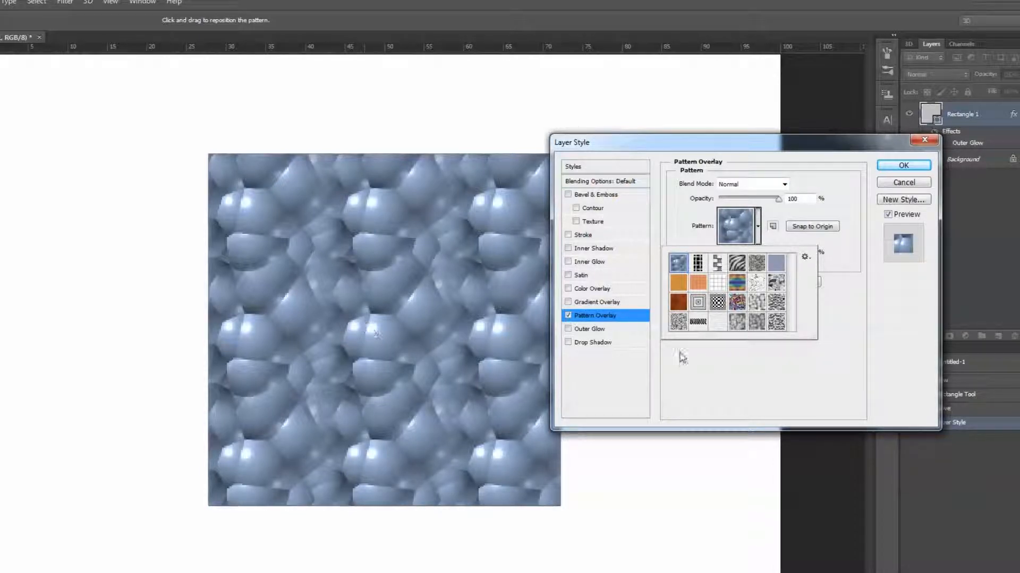
{"action": "left_click_drag", "start_coordinate": [779, 199], "coordinate": [722, 200]}
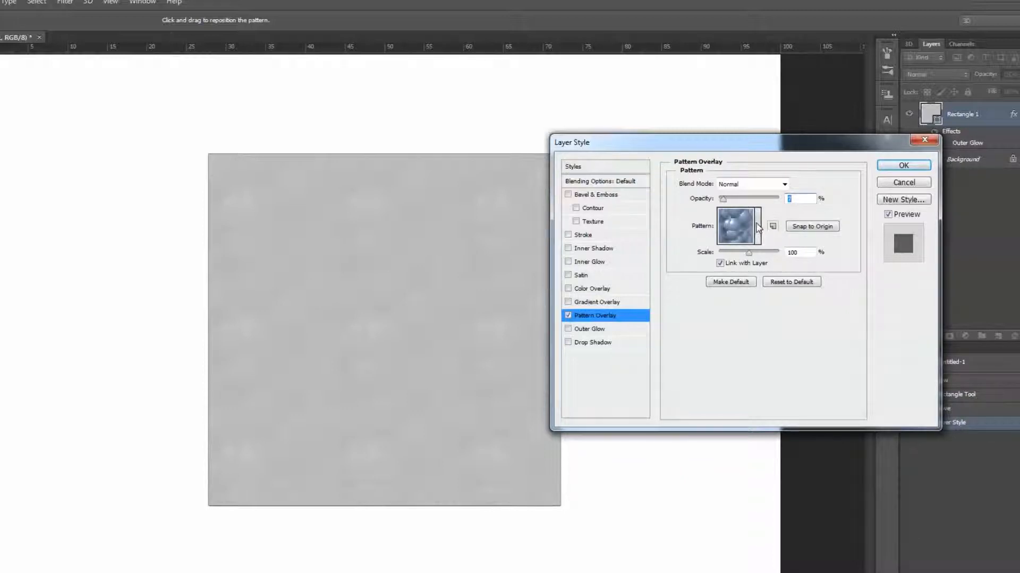
{"action": "left_click_drag", "start_coordinate": [722, 199], "coordinate": [805, 212]}
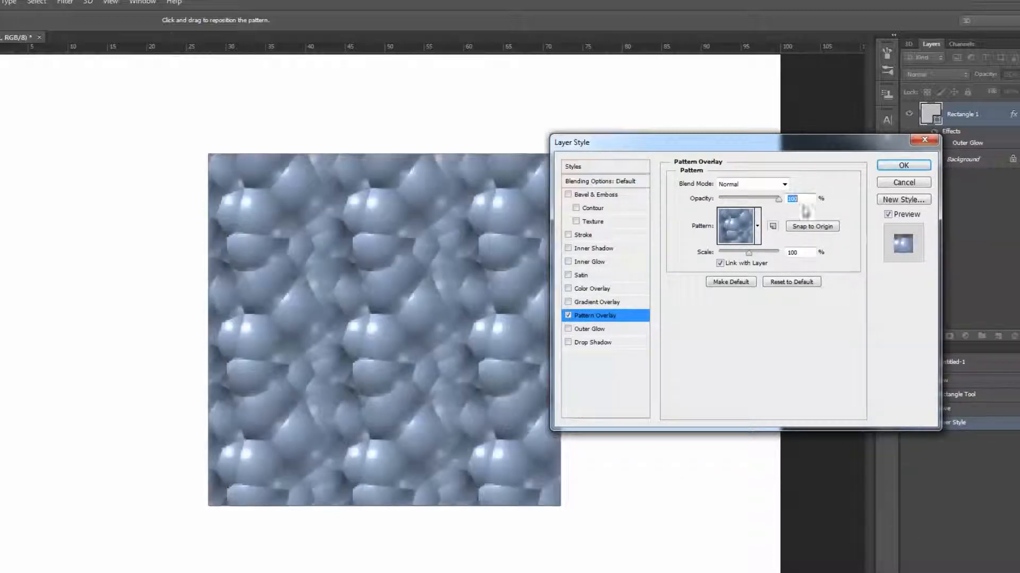
Step: Try the basket-weave pattern, switch the overlay to the open grey lattice with black gaps, and enlarge its scale
{"action": "left_click", "coordinate": [757, 226]}
{"action": "left_click", "coordinate": [717, 262]}
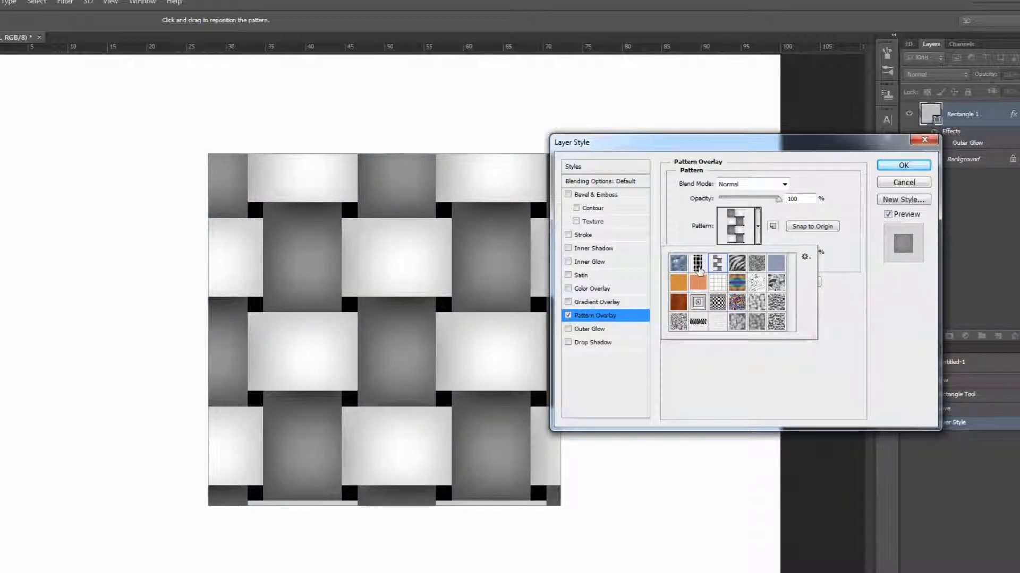
{"action": "left_click", "coordinate": [698, 264]}
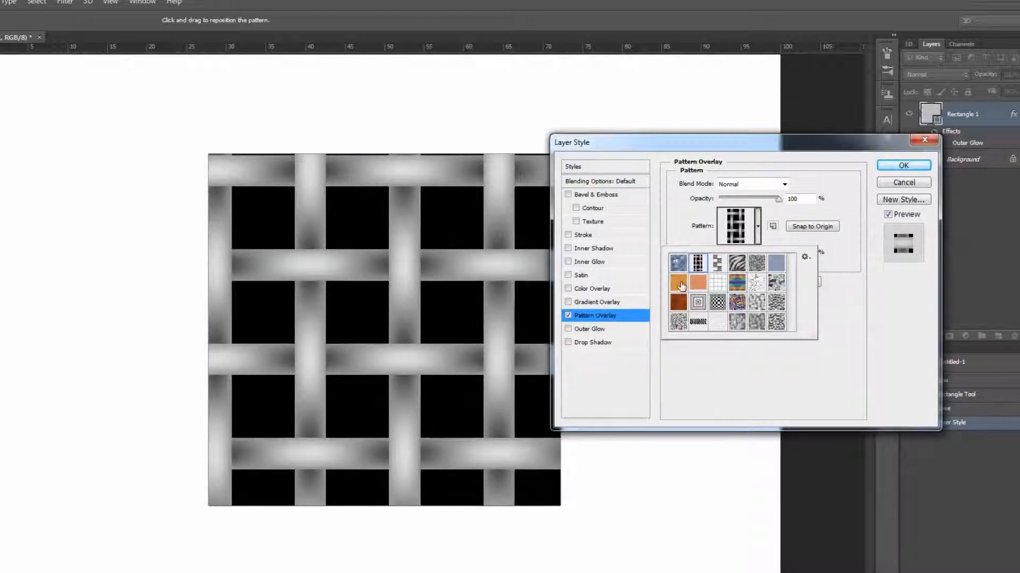
{"action": "key", "text": "Return"}
{"action": "mouse_move", "coordinate": [752, 251]}
{"action": "left_mouse_down"}
{"action": "mouse_move", "coordinate": [716, 257]}
{"action": "mouse_move", "coordinate": [760, 258]}
{"action": "mouse_move", "coordinate": [752, 257]}
{"action": "left_mouse_up"}
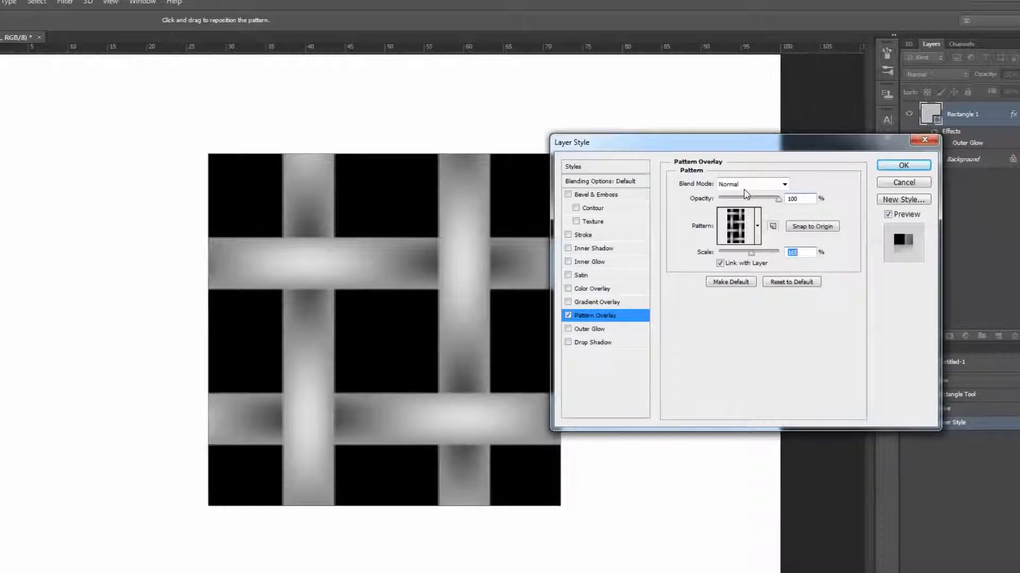
Step: Replace the pattern overlay with a gradient overlay and open its gradient for editing
{"action": "left_click", "coordinate": [568, 315]}
{"action": "left_click", "coordinate": [584, 301]}
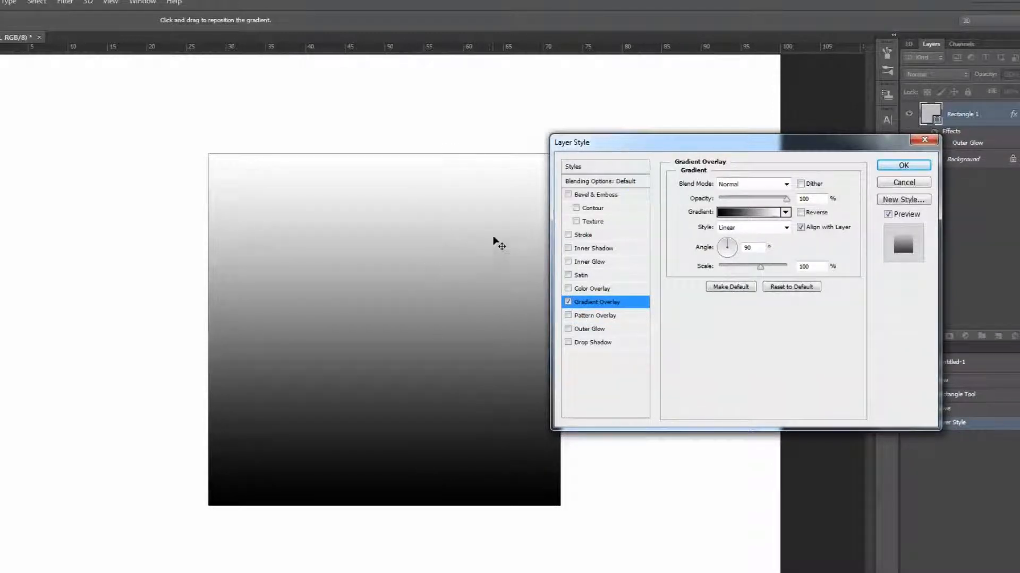
{"action": "left_click", "coordinate": [737, 213]}
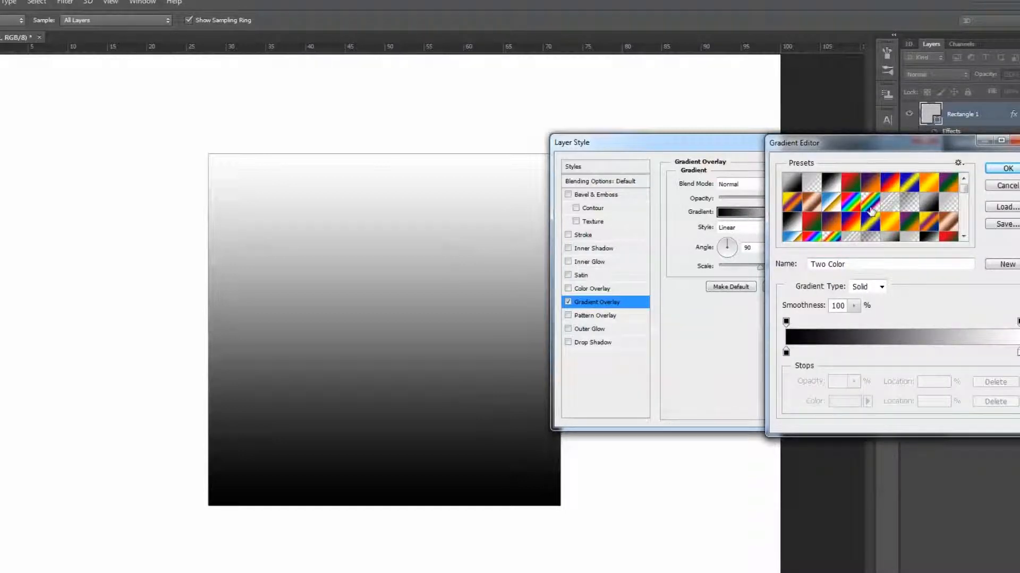
{"action": "left_click_drag", "start_coordinate": [872, 149], "coordinate": [762, 142]}
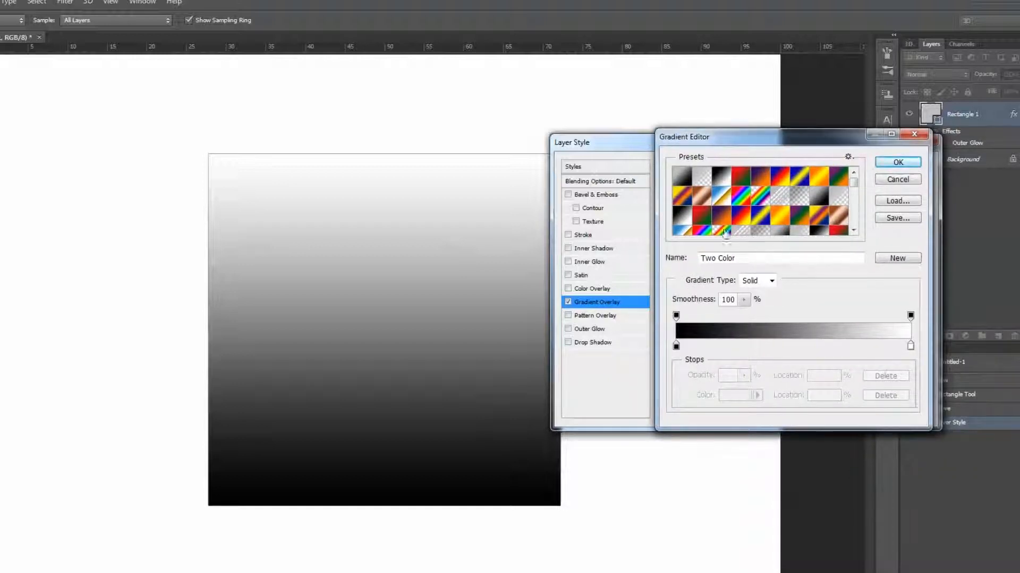
Step: Try several gradient presets on the square, including Spectrum and Violet, Green, Orange
{"action": "left_click", "coordinate": [746, 182]}
{"action": "left_click", "coordinate": [742, 195]}
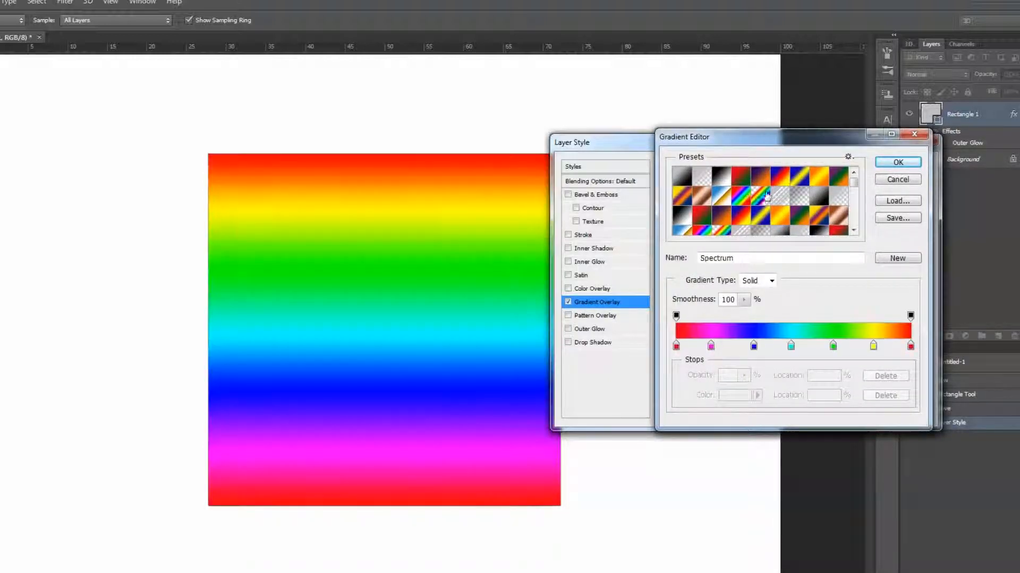
{"action": "left_click", "coordinate": [778, 196]}
{"action": "left_click", "coordinate": [760, 196]}
{"action": "left_click", "coordinate": [799, 176]}
{"action": "left_click", "coordinate": [838, 176]}
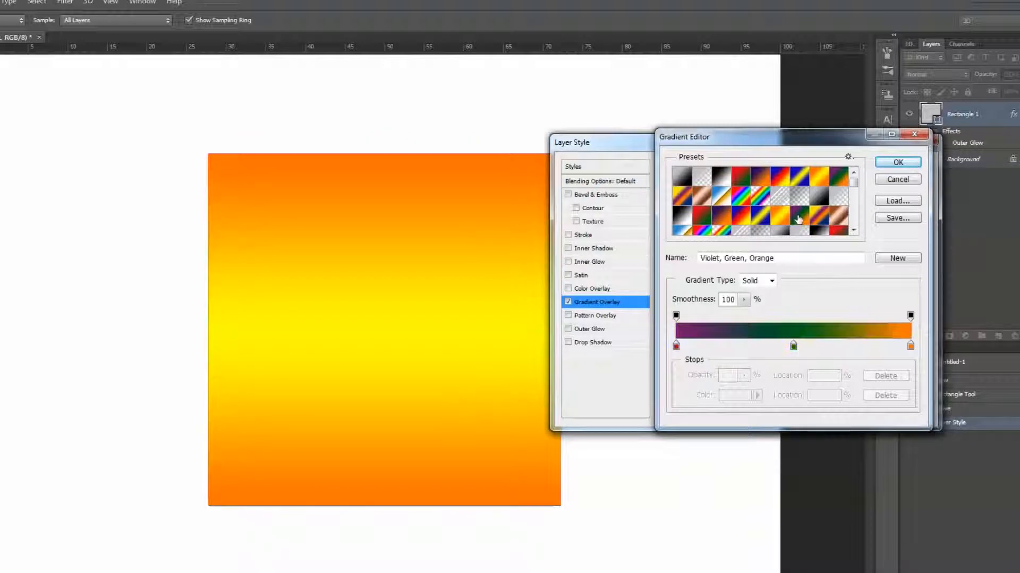
Step: Try another Spectrum preset from further down the collection and choose the Foreground to Background gradient
{"action": "scroll", "coordinate": [770, 215], "scroll_direction": "down", "scroll_amount": 1}
{"action": "scroll", "coordinate": [770, 216], "scroll_direction": "down", "scroll_amount": 1}
{"action": "scroll", "coordinate": [712, 208], "scroll_direction": "down", "scroll_amount": 1}
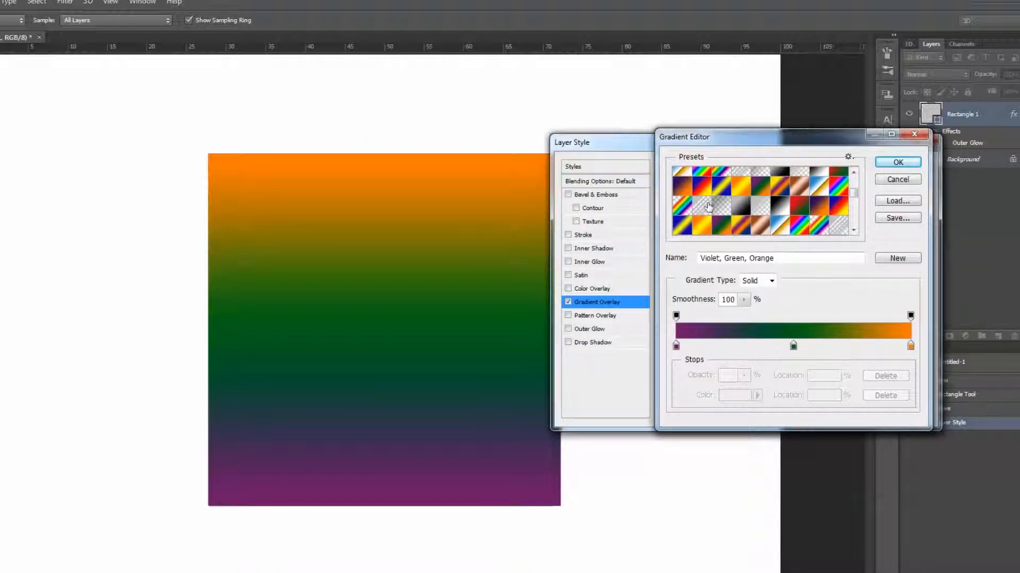
{"action": "left_click", "coordinate": [704, 176]}
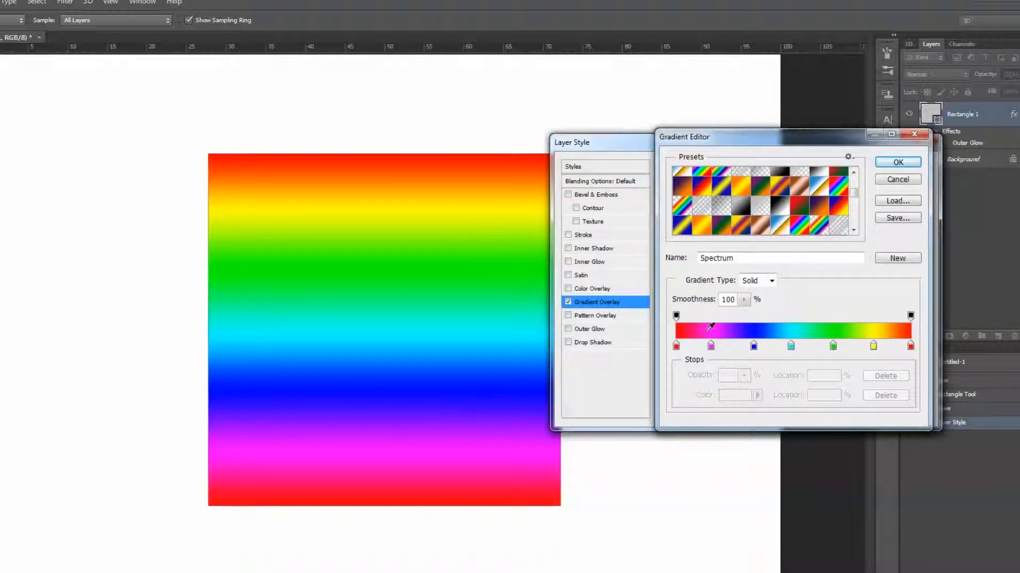
{"action": "scroll", "coordinate": [690, 196], "scroll_direction": "up", "scroll_amount": 3}
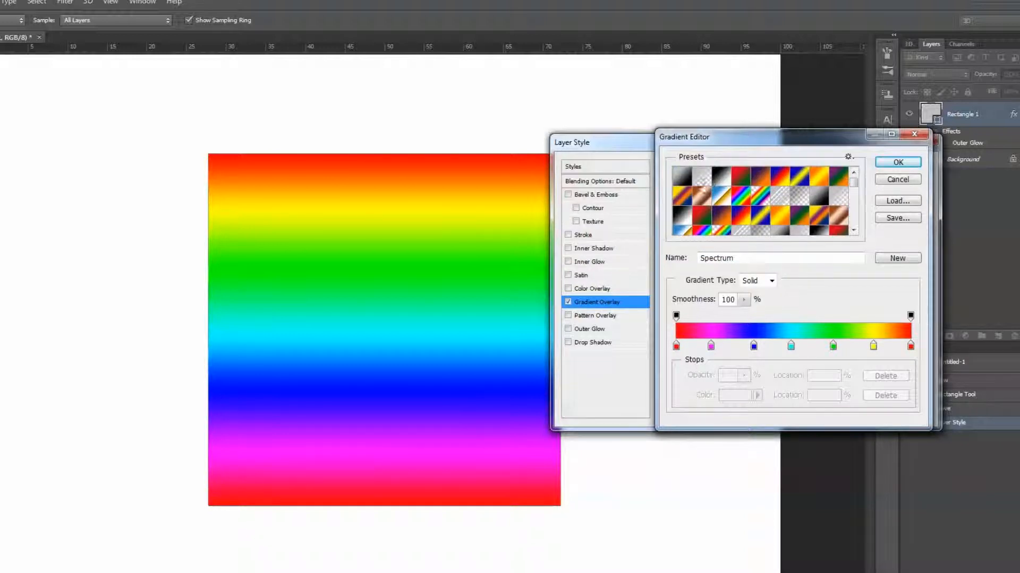
{"action": "left_click", "coordinate": [687, 181]}
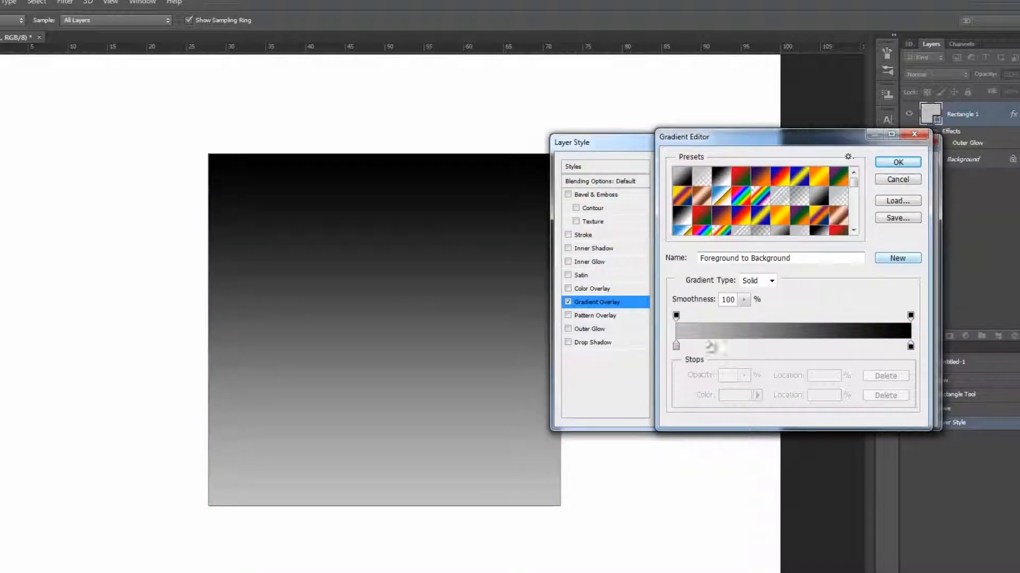
Step: Look at the colour settings of the gradient's start and end stops
{"action": "double_click", "coordinate": [676, 346]}
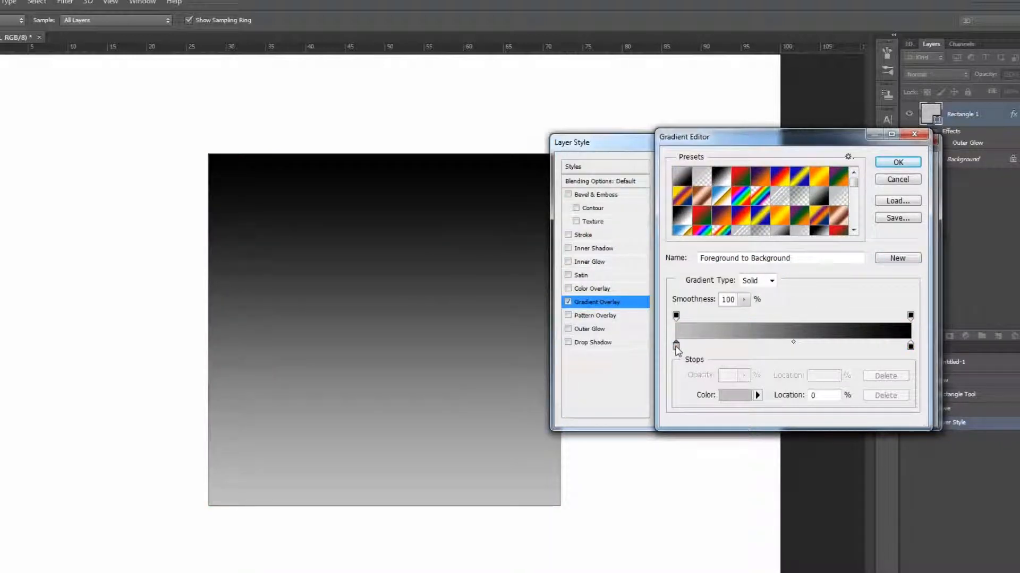
{"action": "left_click_drag", "start_coordinate": [807, 173], "coordinate": [439, 224]}
{"action": "left_click", "coordinate": [642, 240]}
{"action": "double_click", "coordinate": [910, 347]}
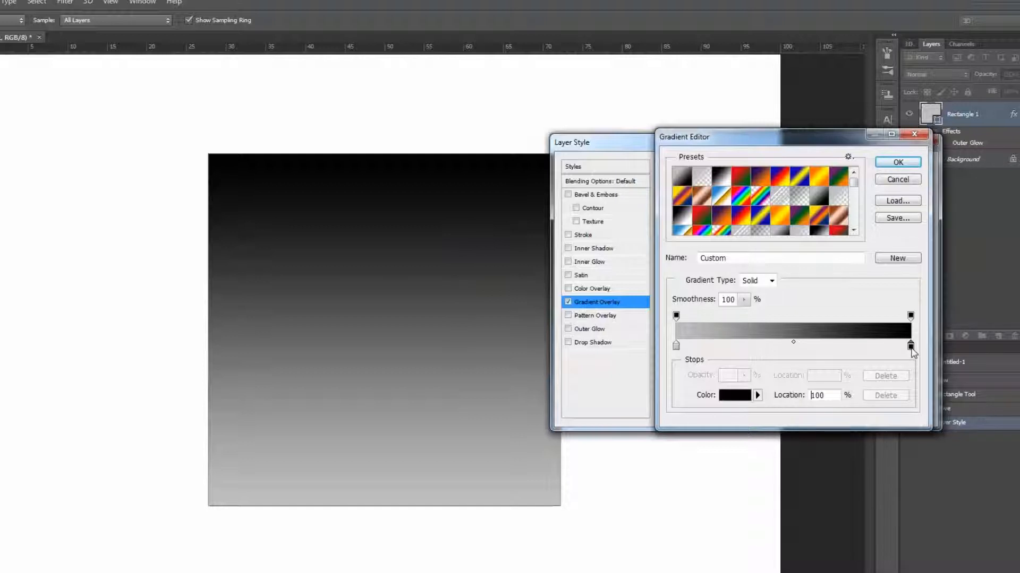
{"action": "left_click", "coordinate": [662, 258]}
Step: Set the gradient's start stop to bright red and its end stop to light pink (ffc5c5)
{"action": "double_click", "coordinate": [675, 346]}
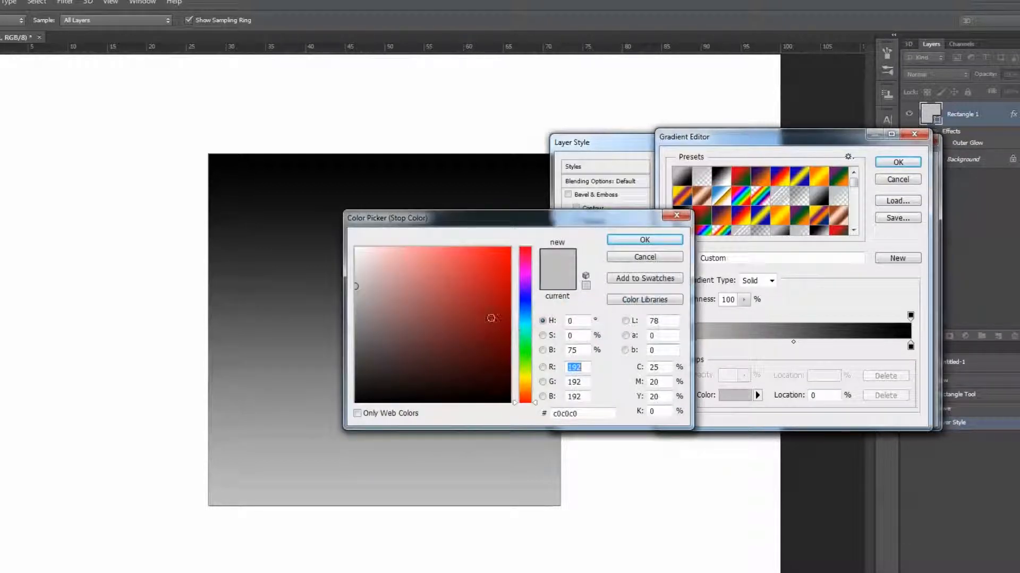
{"action": "left_click_drag", "start_coordinate": [489, 318], "coordinate": [534, 245]}
{"action": "left_click", "coordinate": [642, 240]}
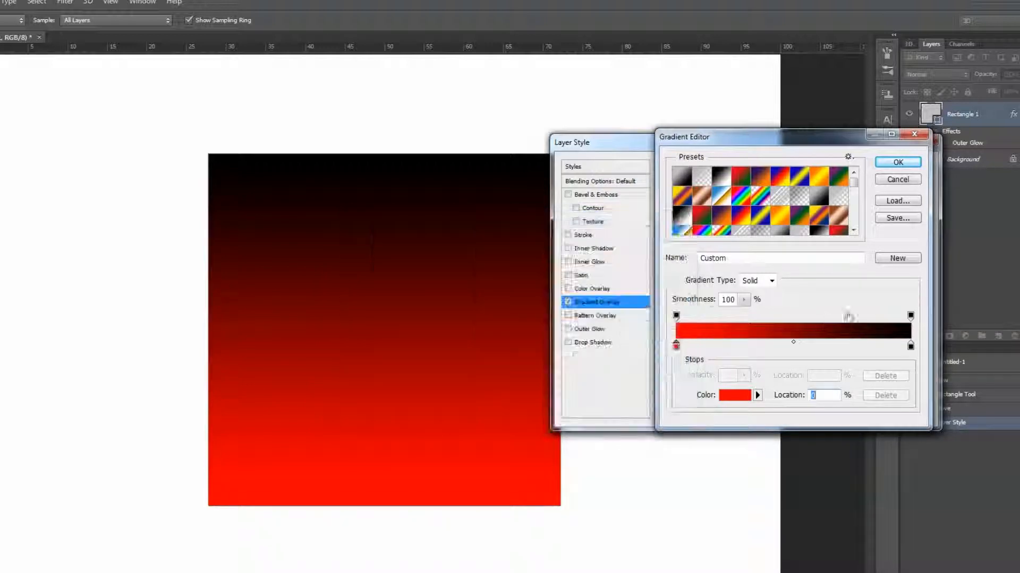
{"action": "double_click", "coordinate": [910, 347]}
{"action": "mouse_move", "coordinate": [407, 248]}
{"action": "left_mouse_down"}
{"action": "mouse_move", "coordinate": [404, 231]}
{"action": "mouse_move", "coordinate": [390, 238]}
{"action": "left_mouse_up"}
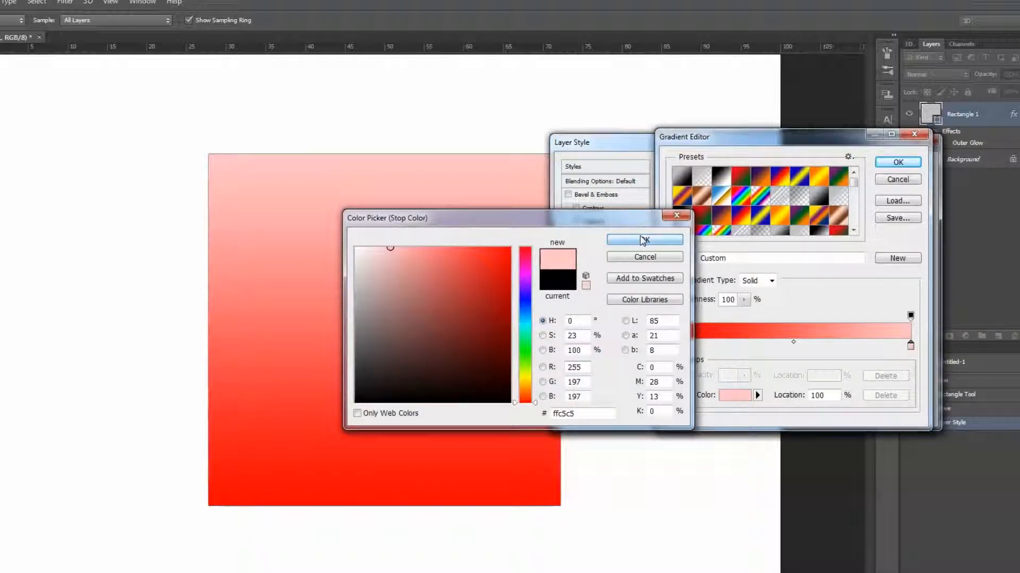
{"action": "left_click", "coordinate": [632, 237]}
Step: Add three colour stops to the gradient at about 26%, 44% and 59%
{"action": "left_click", "coordinate": [738, 346]}
{"action": "left_click", "coordinate": [779, 345]}
{"action": "left_click", "coordinate": [813, 346]}
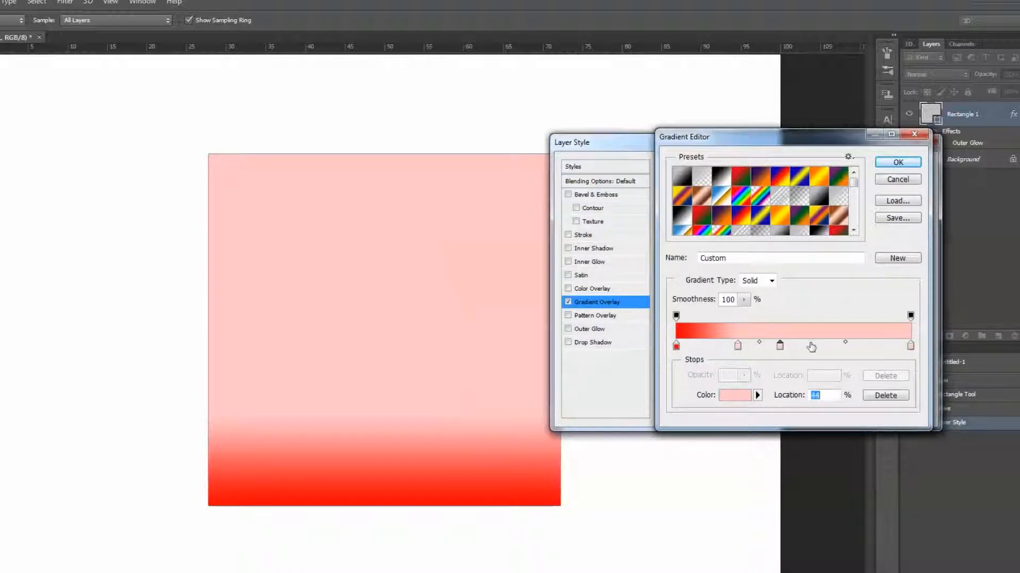
Step: Change the colour stop at 26% to light cyan (78eaf1)
{"action": "double_click", "coordinate": [737, 346]}
{"action": "left_click", "coordinate": [521, 322]}
{"action": "left_click_drag", "start_coordinate": [473, 313], "coordinate": [433, 256]}
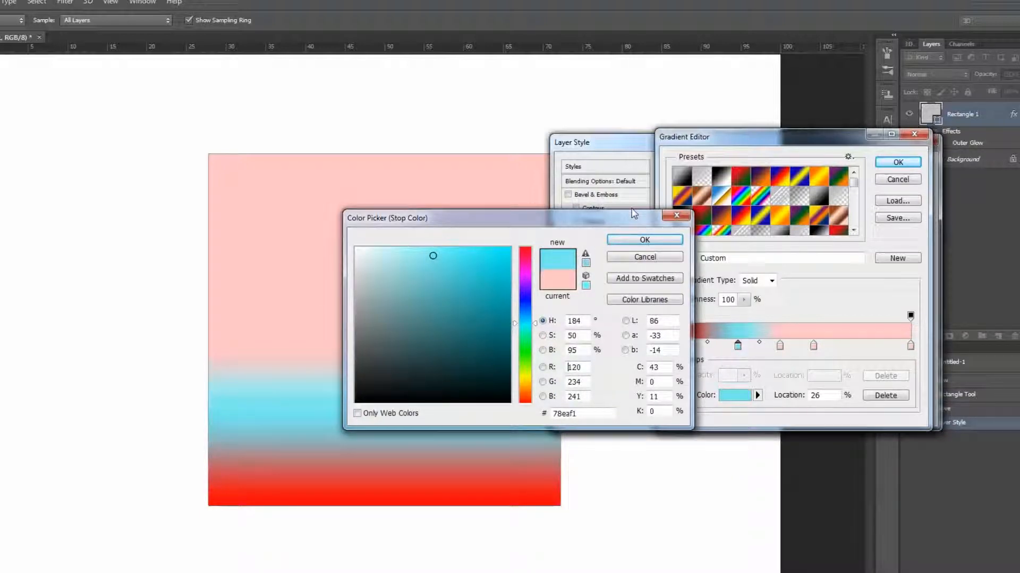
{"action": "left_click", "coordinate": [644, 239]}
Step: Change the colour stop at 59% to soft purple (c991e0), trying a stronger purple first
{"action": "double_click", "coordinate": [813, 346]}
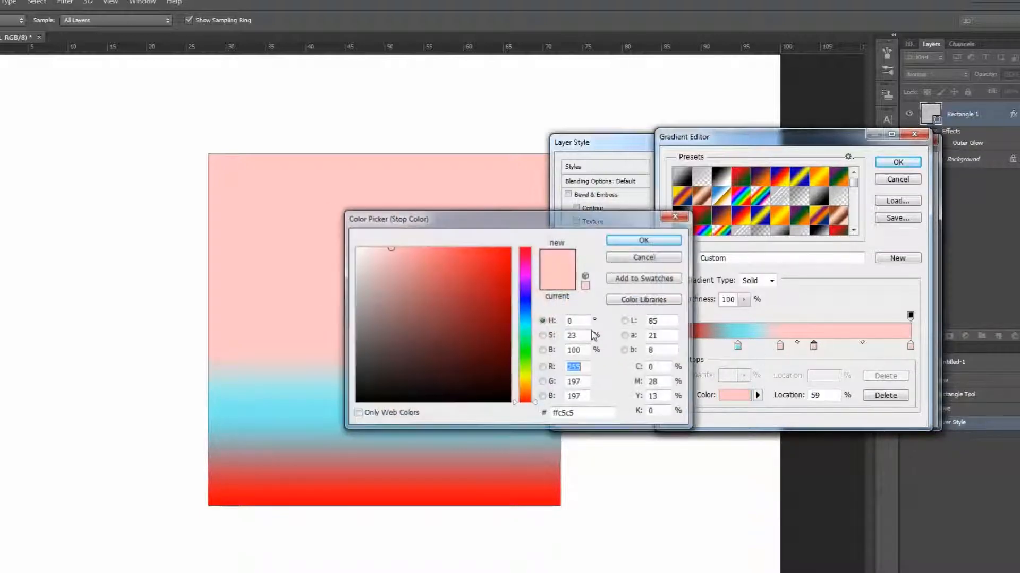
{"action": "left_click_drag", "start_coordinate": [526, 310], "coordinate": [526, 281]}
{"action": "left_click", "coordinate": [462, 259]}
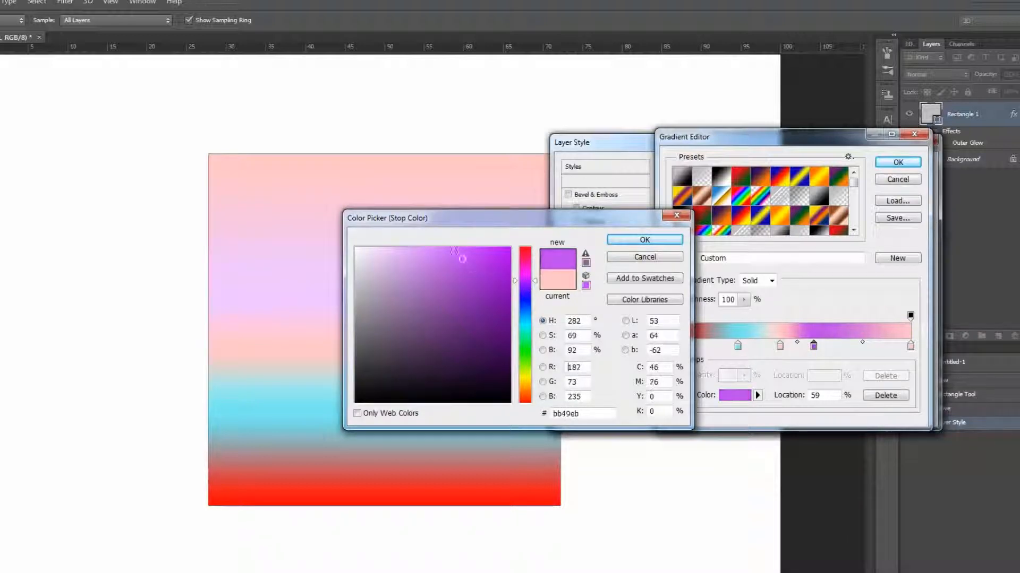
{"action": "left_click_drag", "start_coordinate": [462, 259], "coordinate": [410, 266]}
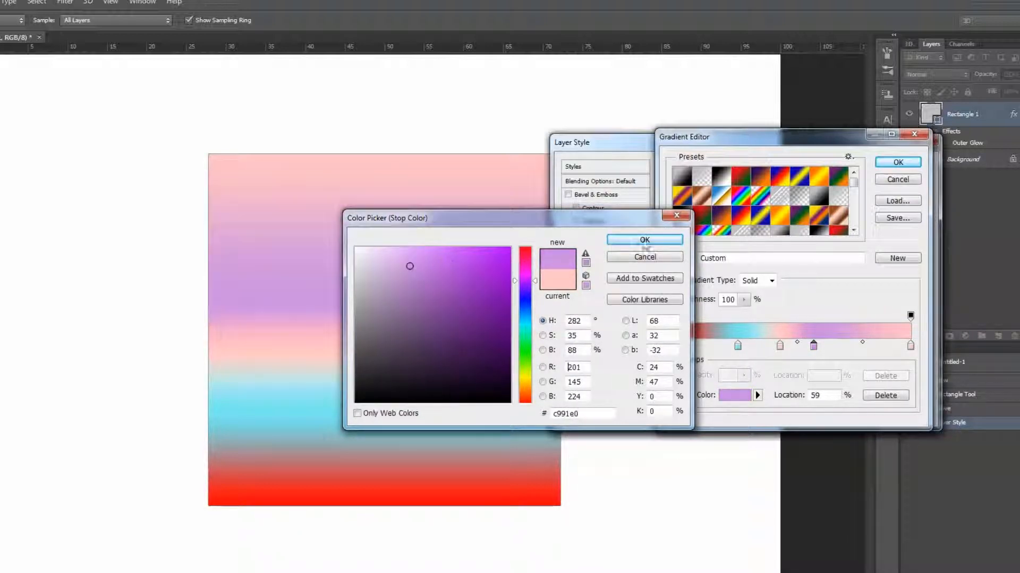
{"action": "left_click", "coordinate": [645, 241]}
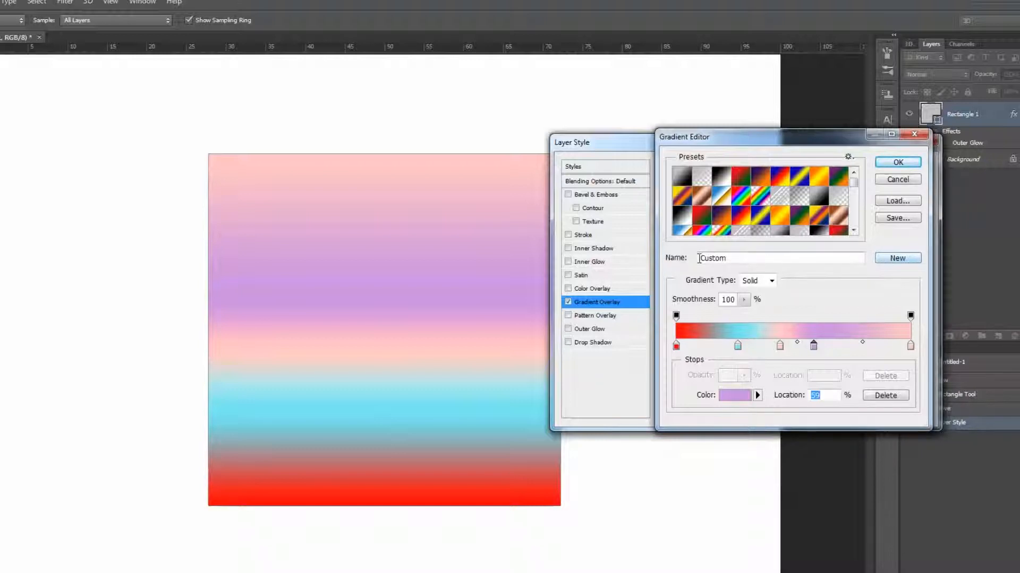
Step: Save the Custom gradient as a new preset and apply it to the gradient overlay
{"action": "left_click", "coordinate": [897, 258]}
{"action": "left_click_drag", "start_coordinate": [759, 263], "coordinate": [689, 267]}
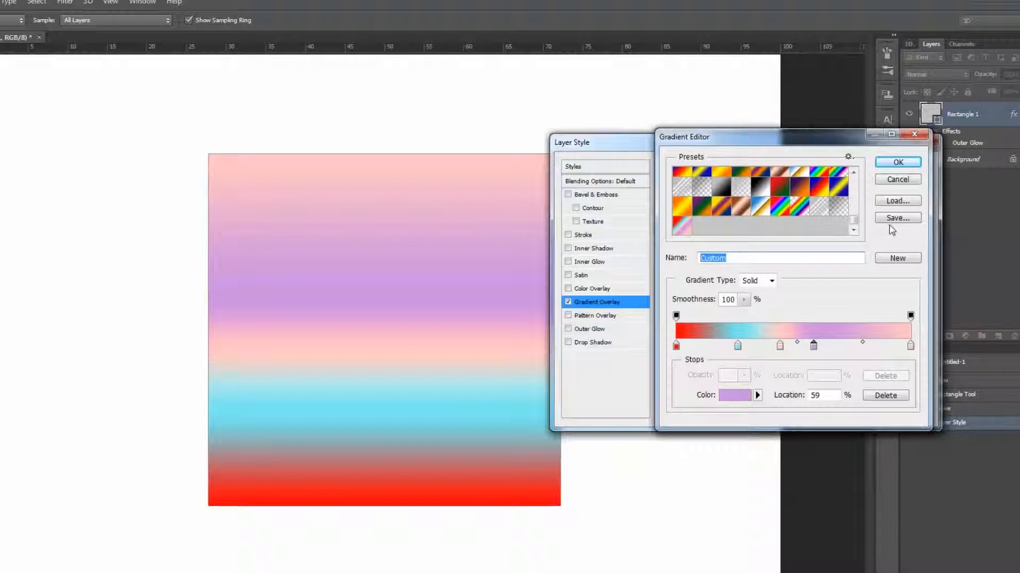
{"action": "left_click", "coordinate": [898, 162]}
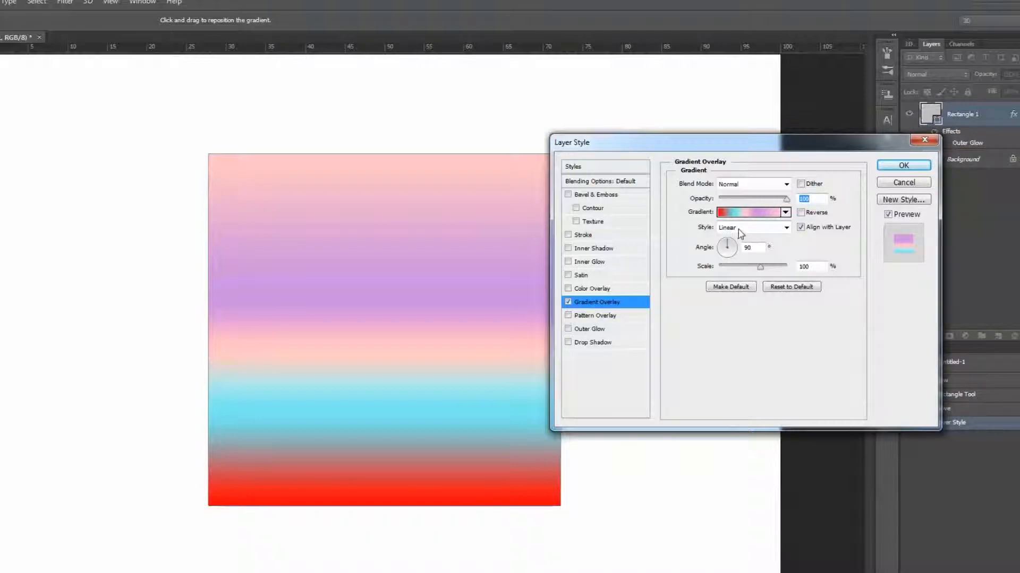
Step: Try the Radial style and the Angle style on the gradient overlay
{"action": "left_click", "coordinate": [738, 229]}
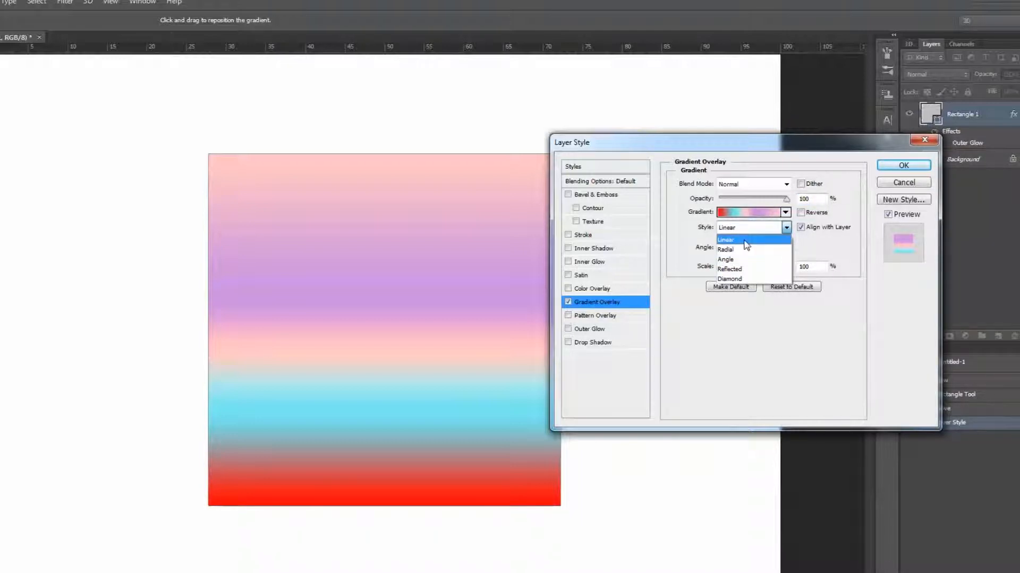
{"action": "left_click", "coordinate": [745, 249]}
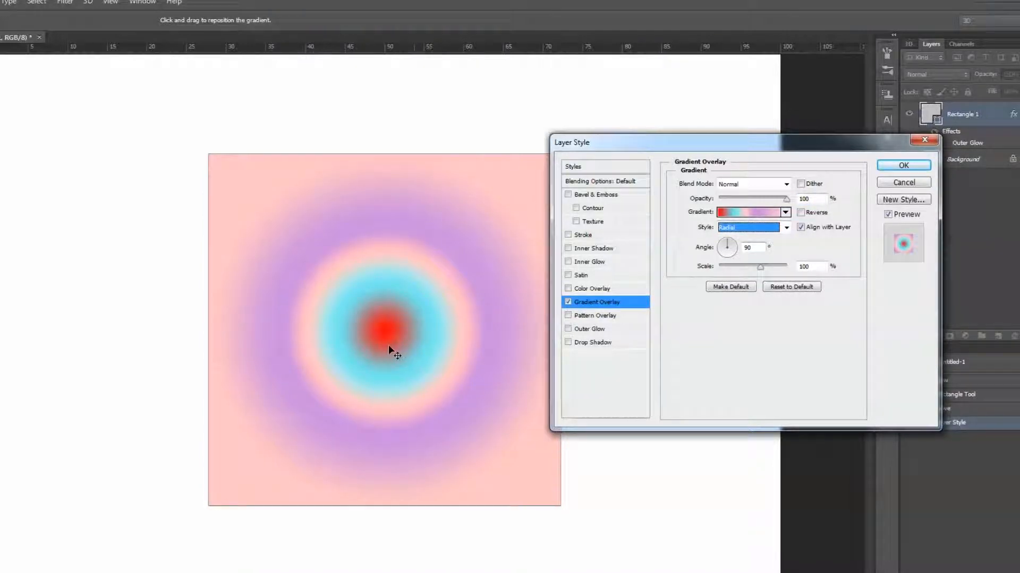
{"action": "left_click", "coordinate": [746, 228]}
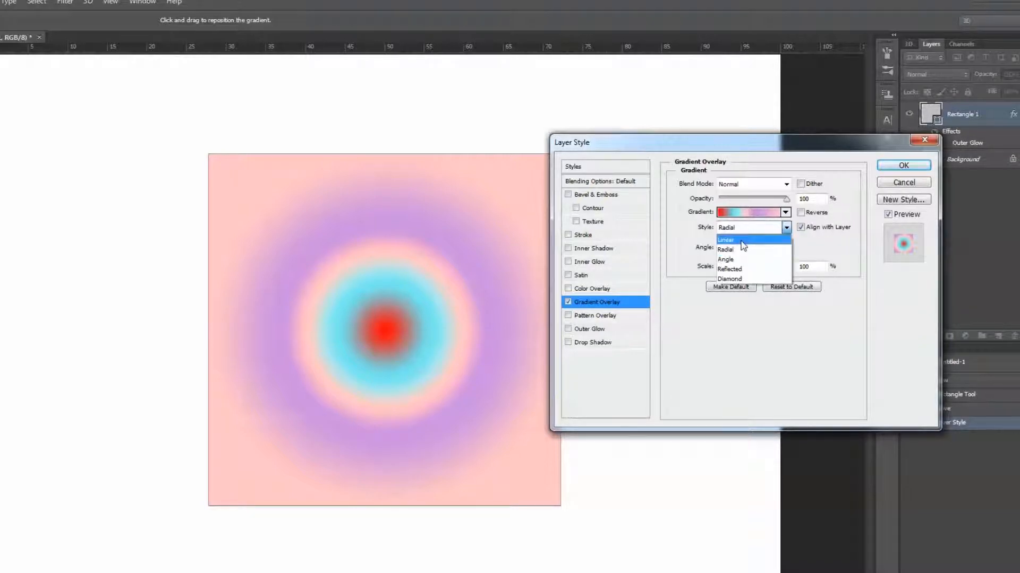
{"action": "left_click", "coordinate": [738, 260]}
{"action": "left_click", "coordinate": [745, 228]}
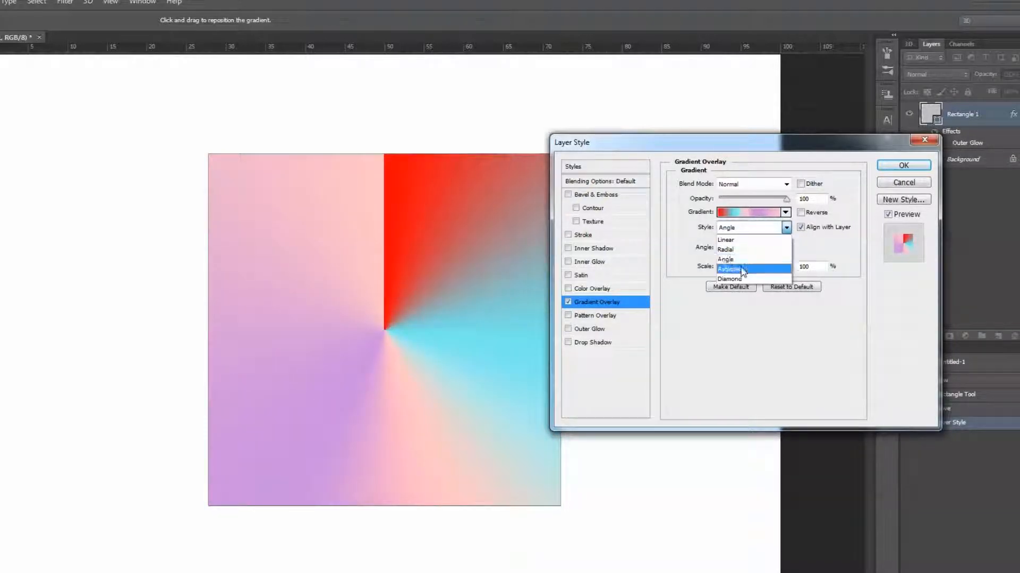
{"action": "left_click", "coordinate": [659, 231]}
Step: Rotate the gradient overlay's angle to -137° and change its style to Radial
{"action": "mouse_move", "coordinate": [726, 250]}
{"action": "left_mouse_down"}
{"action": "mouse_move", "coordinate": [732, 262]}
{"action": "mouse_move", "coordinate": [717, 249]}
{"action": "mouse_move", "coordinate": [725, 236]}
{"action": "mouse_move", "coordinate": [741, 246]}
{"action": "mouse_move", "coordinate": [729, 259]}
{"action": "mouse_move", "coordinate": [718, 239]}
{"action": "left_mouse_up"}
{"action": "left_click", "coordinate": [728, 228]}
{"action": "left_click", "coordinate": [729, 228]}
{"action": "left_click", "coordinate": [728, 229]}
{"action": "left_click", "coordinate": [730, 248]}
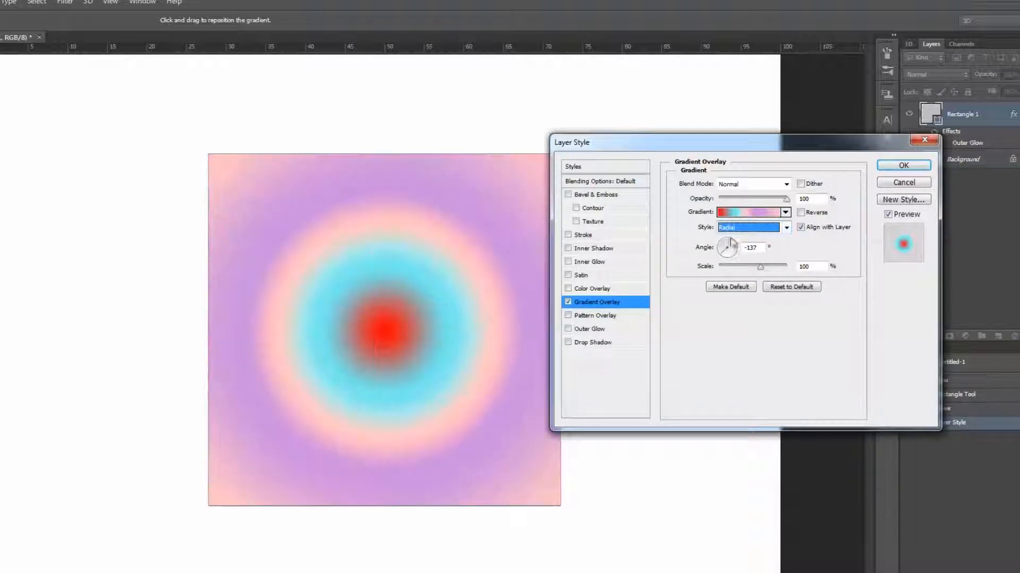
Step: Change the gradient overlay's style to Linear and rotate its angle to 162°
{"action": "left_click", "coordinate": [733, 229]}
{"action": "left_click", "coordinate": [728, 240]}
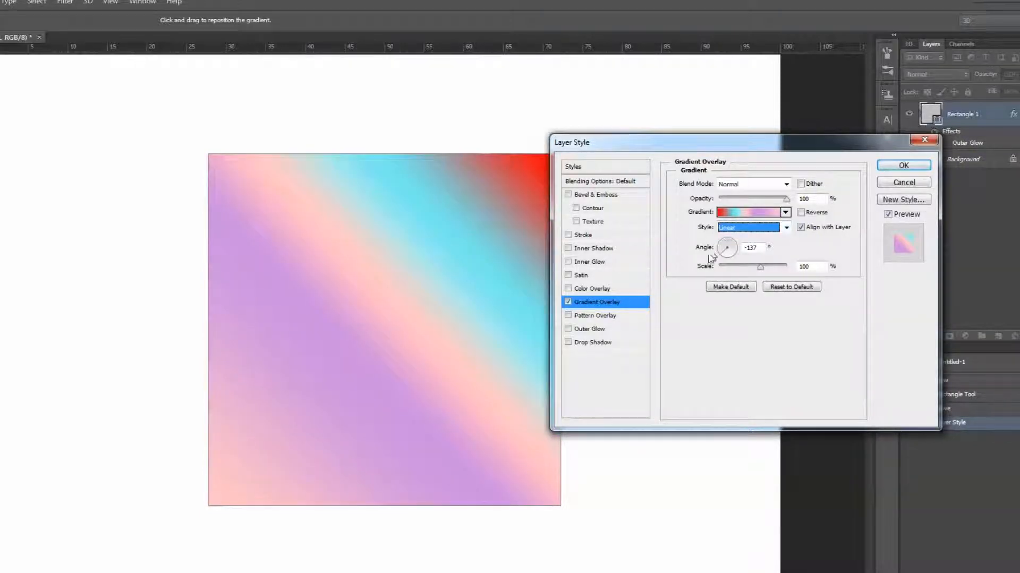
{"action": "left_click_drag", "start_coordinate": [717, 247], "coordinate": [720, 244]}
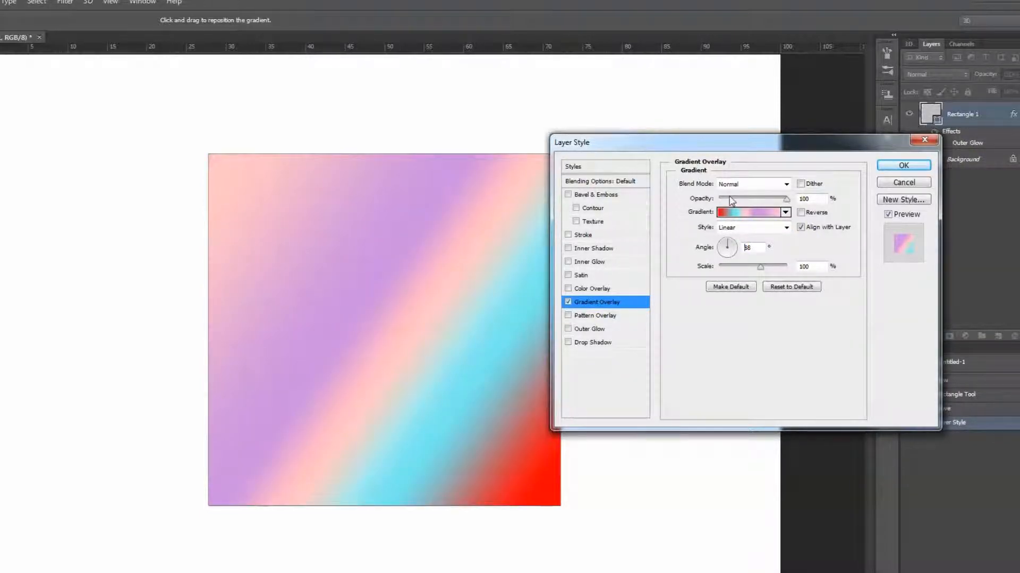
{"action": "key", "text": "Return"}
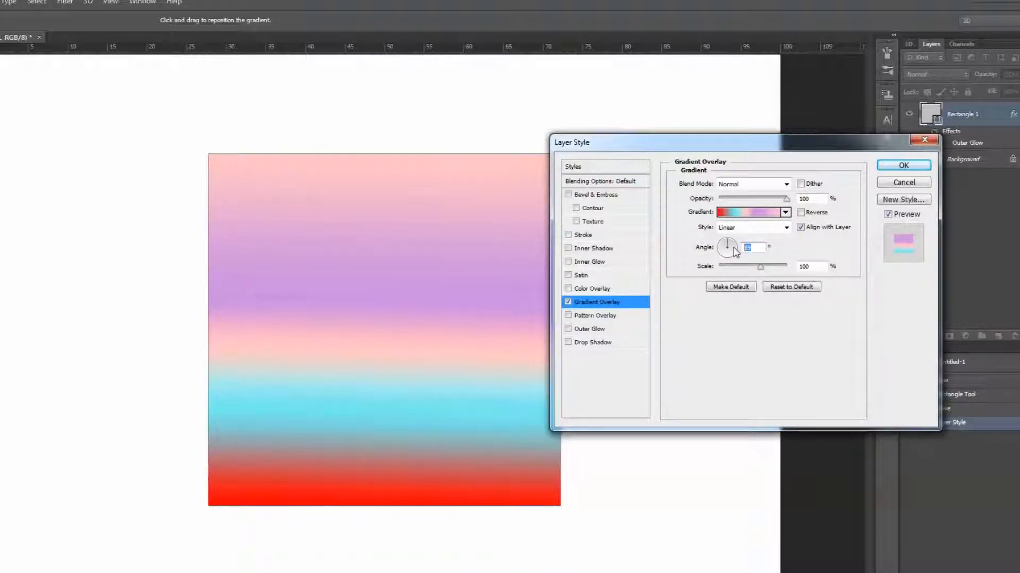
{"action": "left_click", "coordinate": [722, 247]}
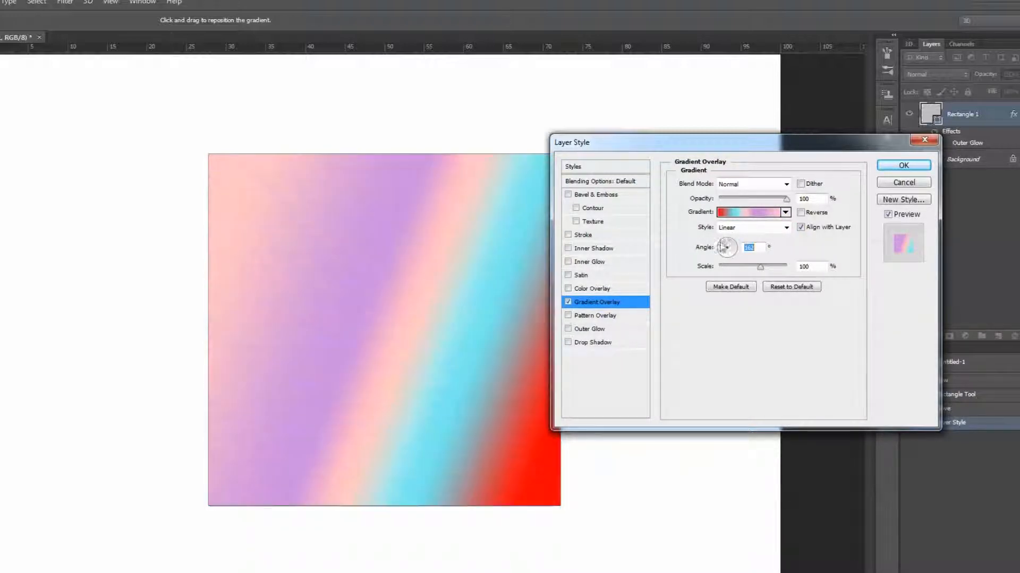
Step: Try the Reflected and Diamond styles on the gradient overlay
{"action": "left_click", "coordinate": [729, 228]}
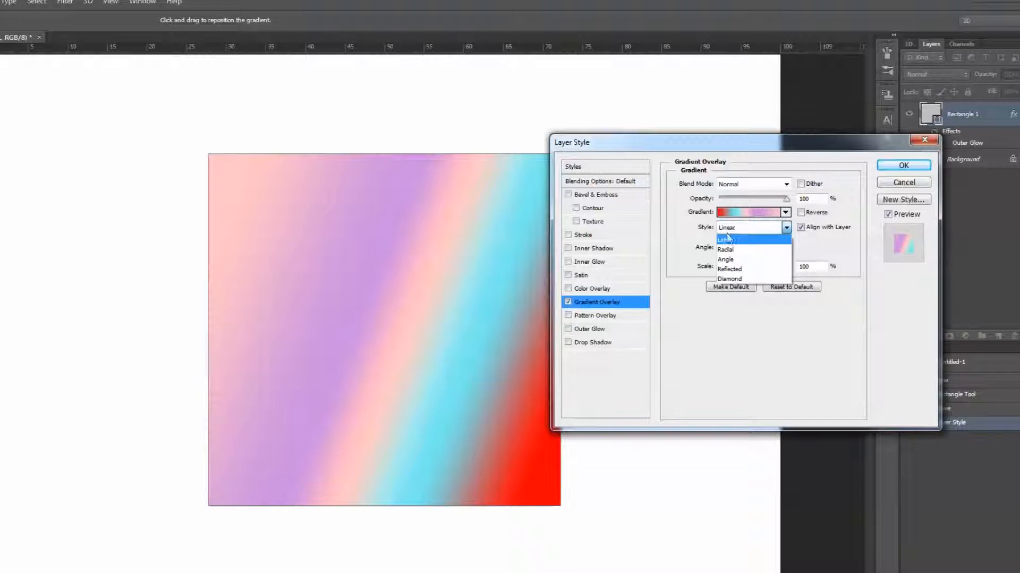
{"action": "left_click", "coordinate": [741, 274]}
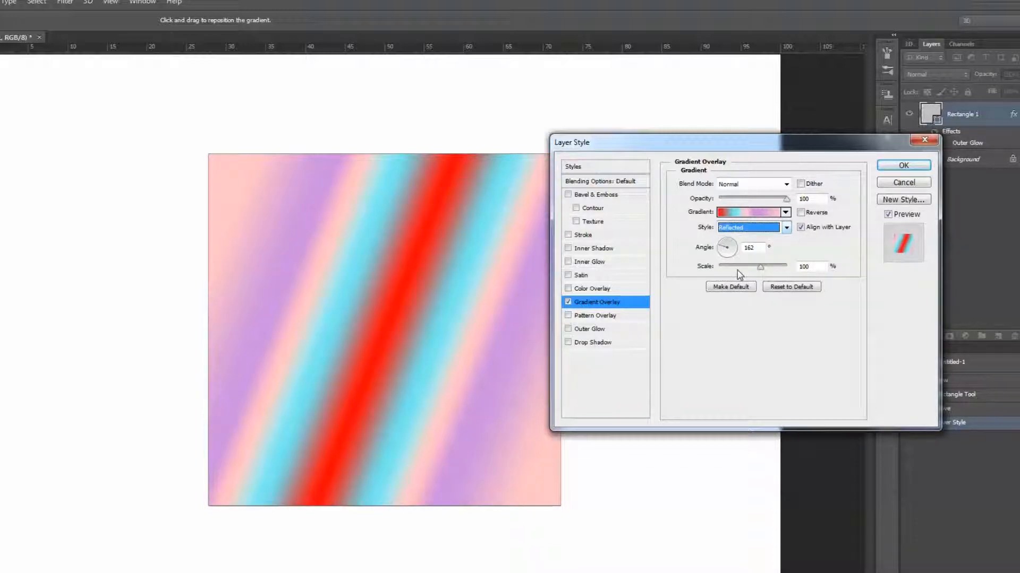
{"action": "left_click", "coordinate": [744, 228]}
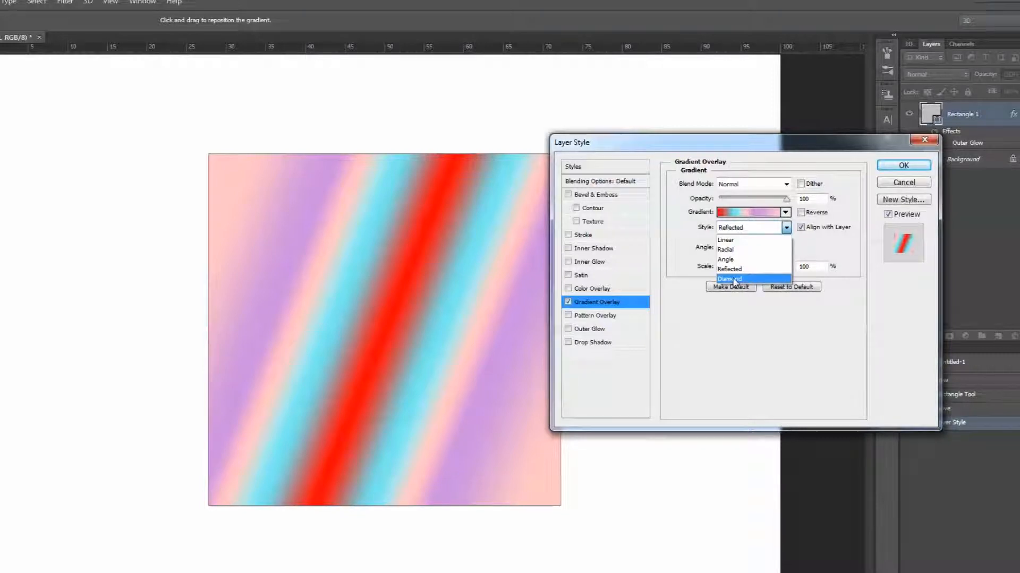
{"action": "left_click", "coordinate": [730, 279]}
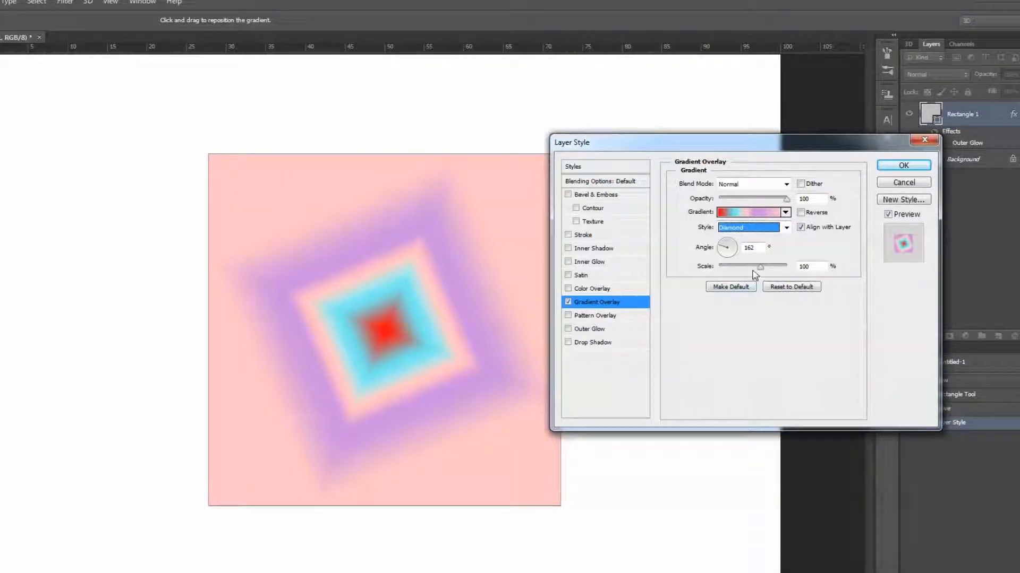
Step: Set the gradient overlay to the Linear style at a 92° angle and raise its scale to the maximum
{"action": "left_click_drag", "start_coordinate": [761, 267], "coordinate": [818, 267]}
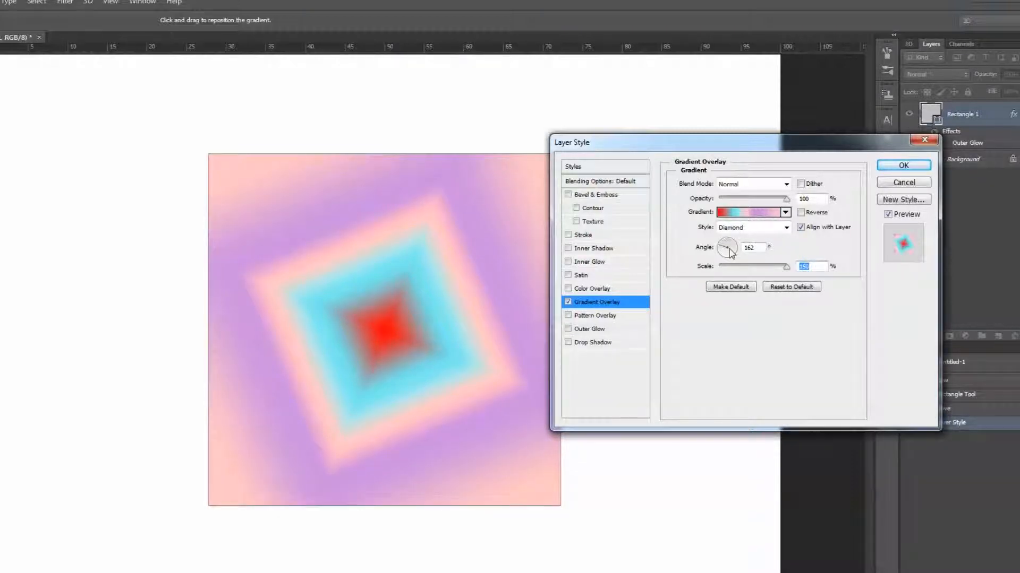
{"action": "left_click", "coordinate": [734, 240]}
{"action": "left_click", "coordinate": [748, 228]}
{"action": "left_click", "coordinate": [743, 239]}
{"action": "left_click_drag", "start_coordinate": [744, 267], "coordinate": [797, 261]}
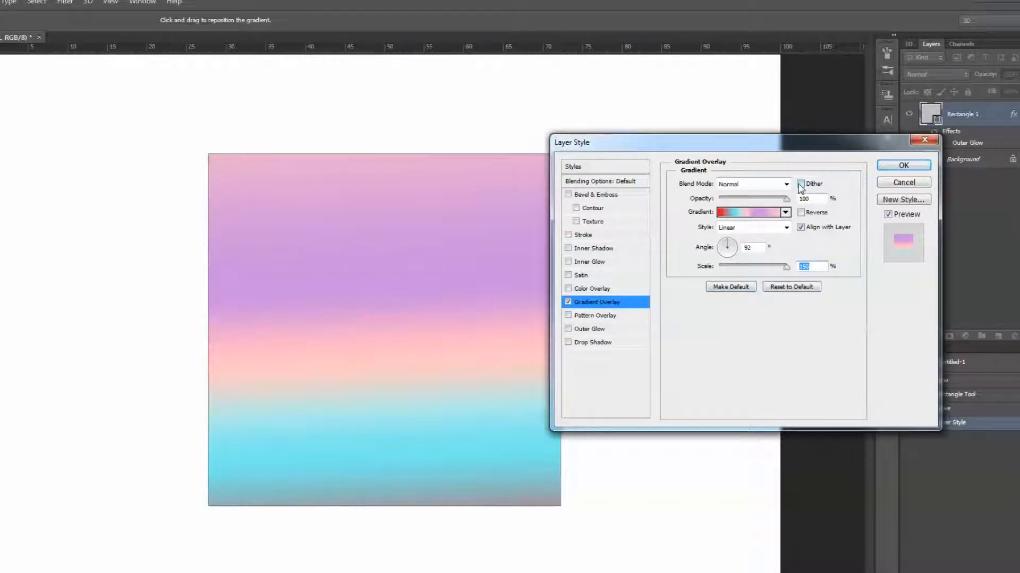
Step: Replace the Gradient Overlay with a red Color Overlay in Normal mode, lowering its opacity briefly before restoring 100%
{"action": "left_click", "coordinate": [568, 302]}
{"action": "left_click", "coordinate": [583, 290]}
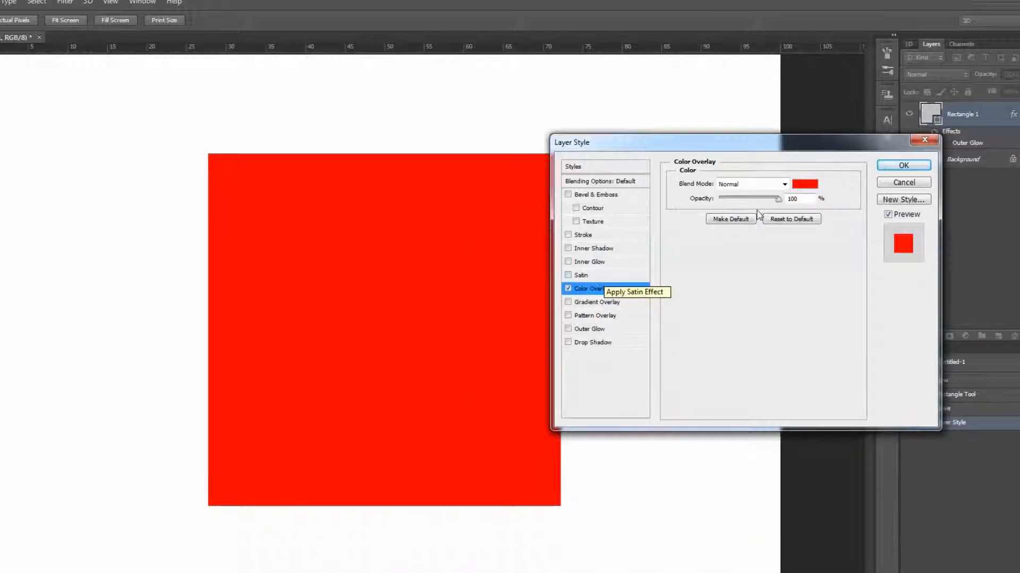
{"action": "left_click", "coordinate": [736, 199]}
{"action": "left_click_drag", "start_coordinate": [730, 203], "coordinate": [788, 196]}
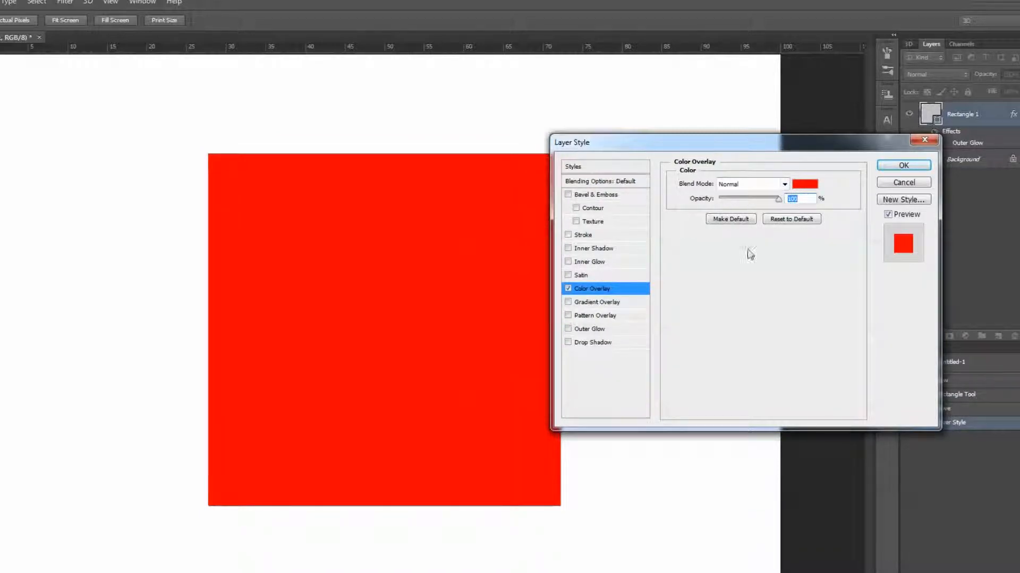
{"action": "left_click", "coordinate": [741, 184]}
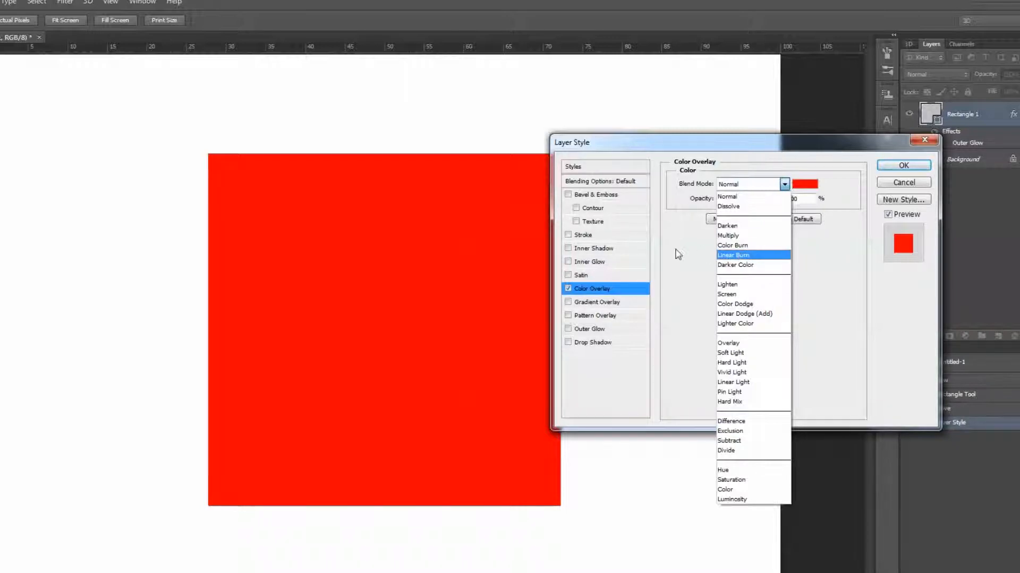
{"action": "left_click", "coordinate": [678, 254]}
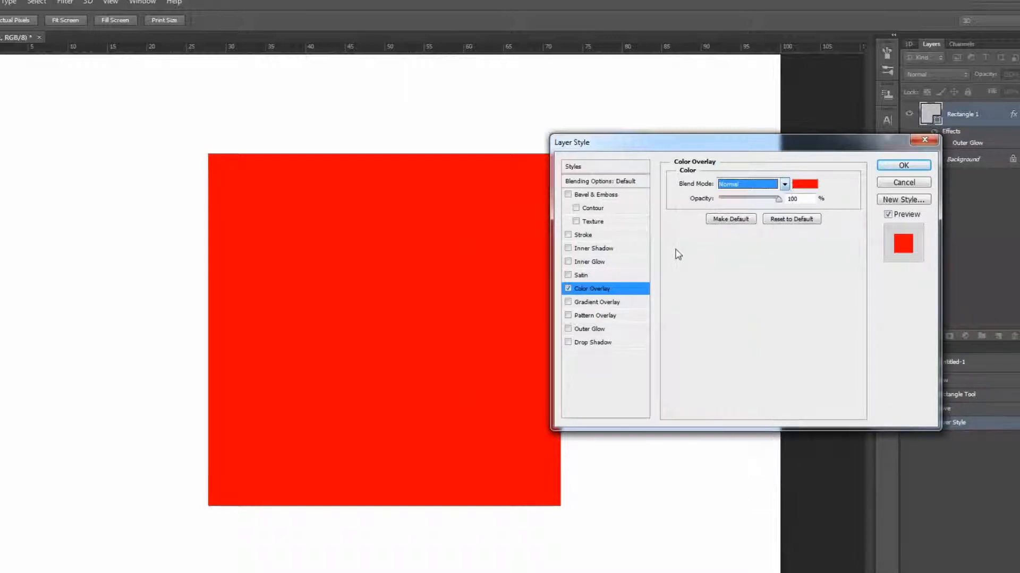
Step: Replace the Color Overlay with a Satin effect in Normal blend mode at 56% opacity
{"action": "left_click", "coordinate": [568, 289]}
{"action": "left_click", "coordinate": [581, 275]}
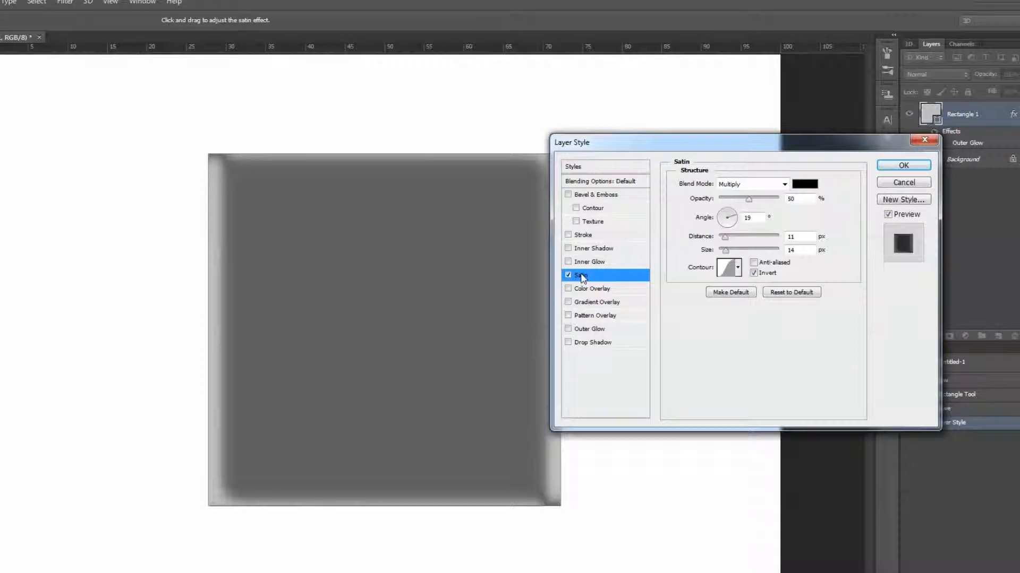
{"action": "left_click_drag", "start_coordinate": [662, 151], "coordinate": [706, 147]}
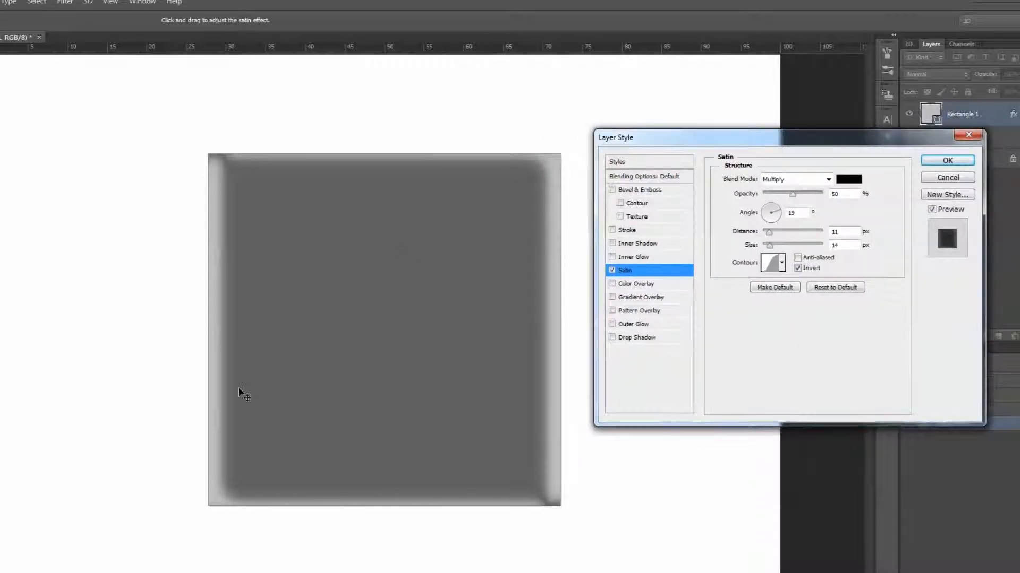
{"action": "left_click", "coordinate": [813, 179]}
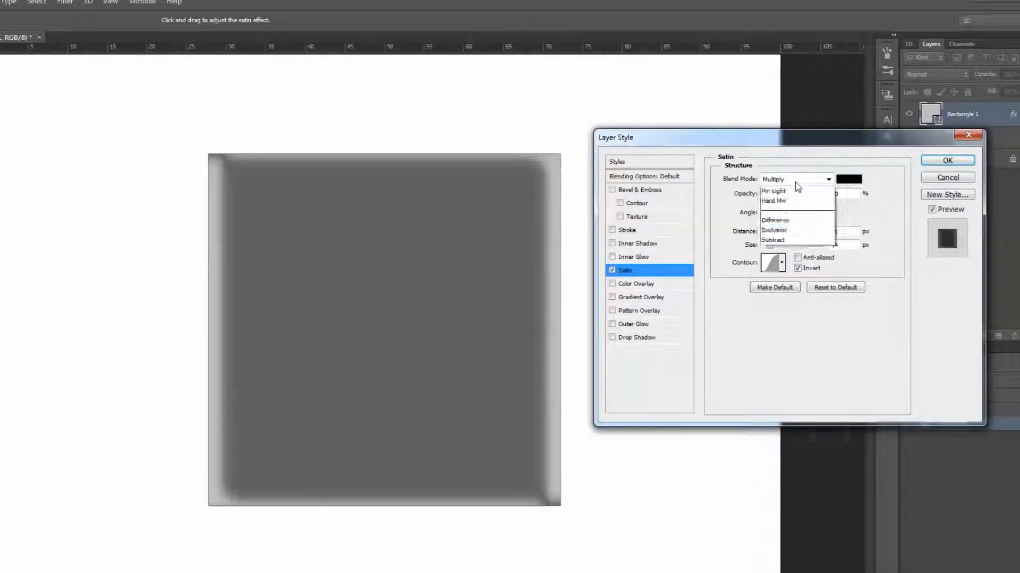
{"action": "left_click", "coordinate": [780, 178]}
{"action": "key", "text": "Tab"}
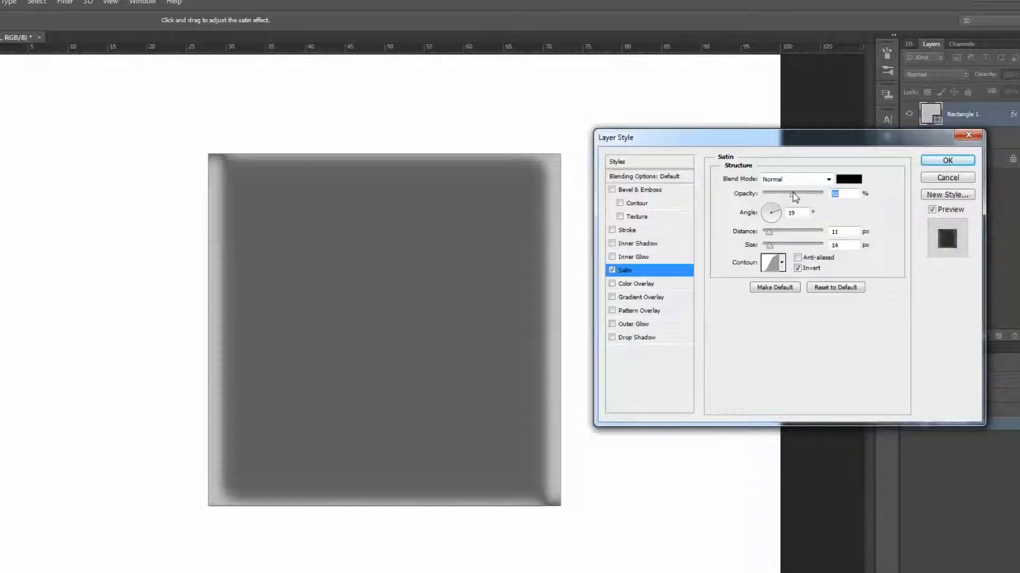
{"action": "mouse_move", "coordinate": [793, 198]}
{"action": "left_mouse_down"}
{"action": "mouse_move", "coordinate": [743, 200]}
{"action": "mouse_move", "coordinate": [799, 197]}
{"action": "left_mouse_up"}
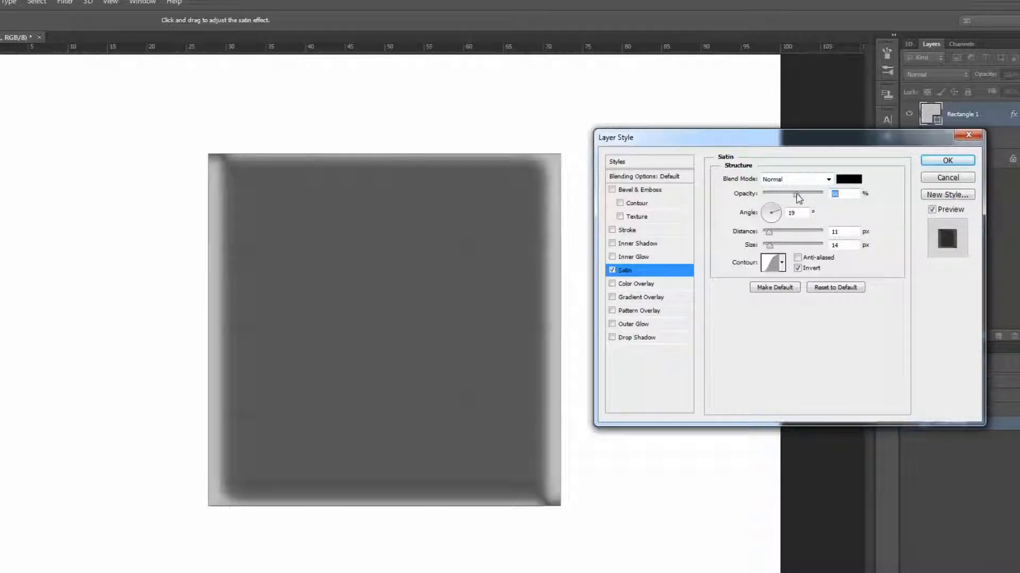
Step: Set the Satin effect's angle to 95°, distance to 9 px and size to 59 px, and raise its opacity
{"action": "left_click", "coordinate": [765, 211]}
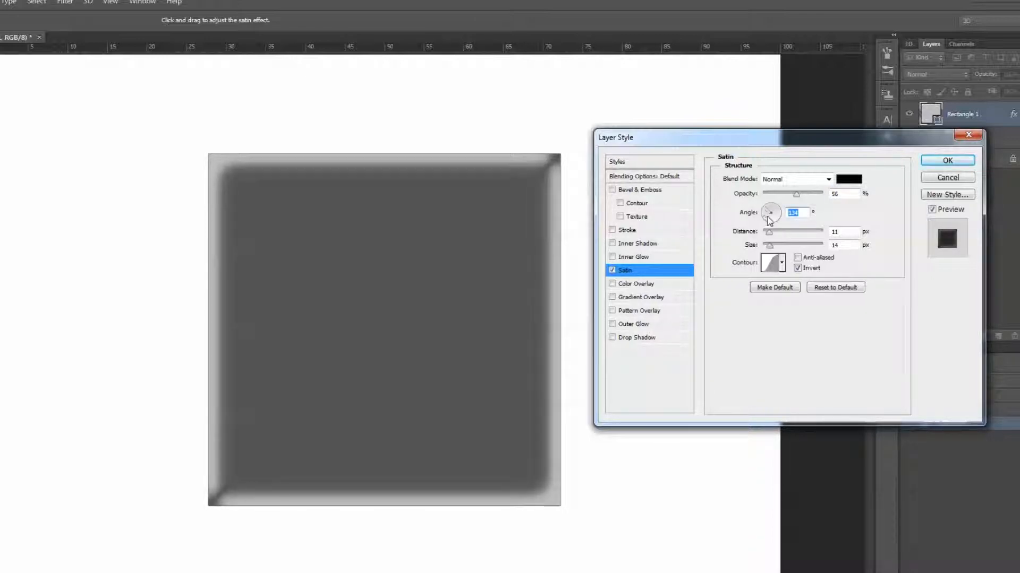
{"action": "left_click", "coordinate": [763, 211]}
{"action": "left_click", "coordinate": [770, 207]}
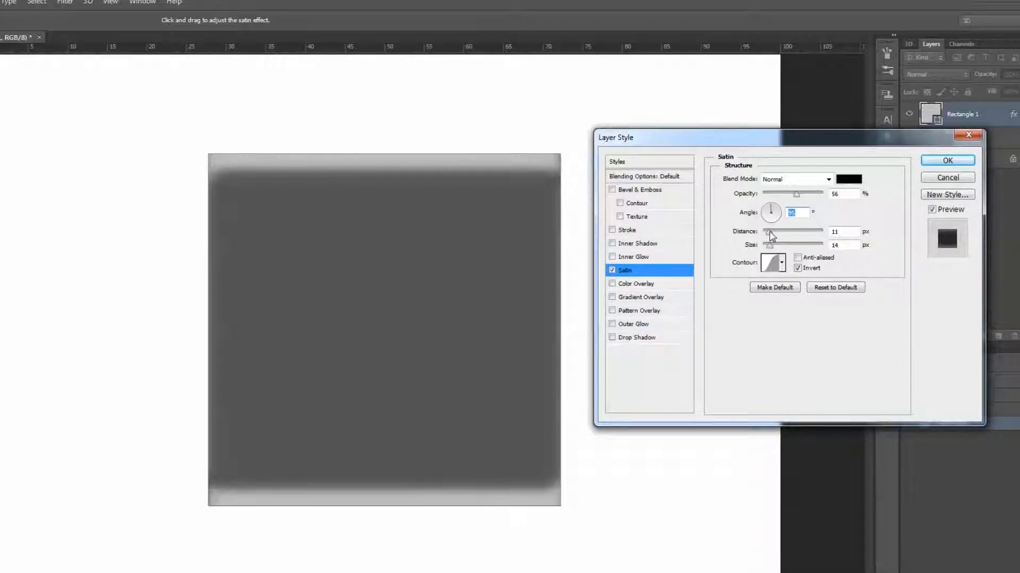
{"action": "mouse_move", "coordinate": [770, 236]}
{"action": "left_mouse_down"}
{"action": "mouse_move", "coordinate": [803, 234]}
{"action": "mouse_move", "coordinate": [779, 248]}
{"action": "mouse_move", "coordinate": [800, 248]}
{"action": "mouse_move", "coordinate": [774, 247]}
{"action": "mouse_move", "coordinate": [789, 233]}
{"action": "mouse_move", "coordinate": [770, 234]}
{"action": "mouse_move", "coordinate": [769, 249]}
{"action": "mouse_move", "coordinate": [768, 237]}
{"action": "mouse_move", "coordinate": [781, 247]}
{"action": "left_mouse_up"}
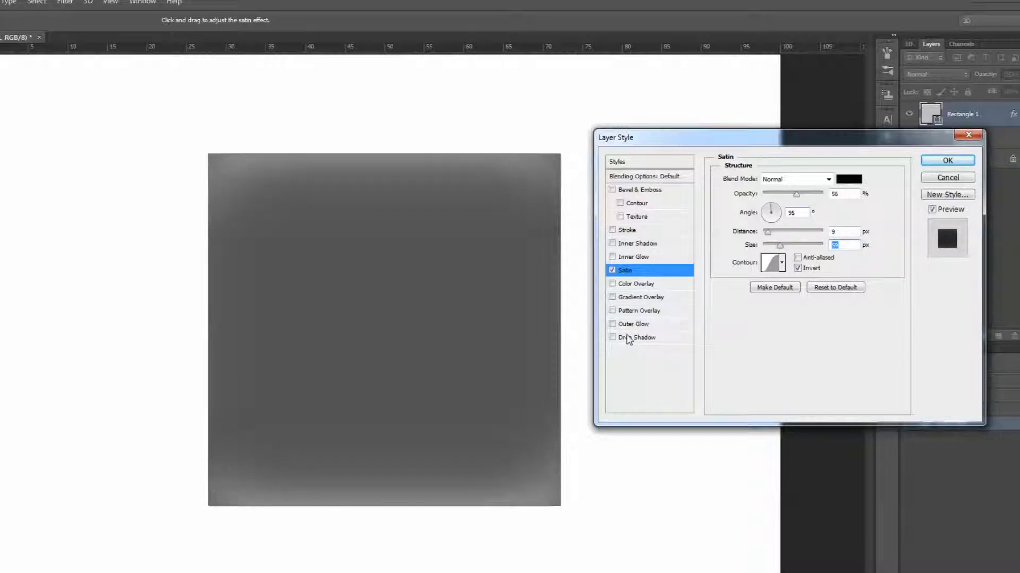
{"action": "left_click_drag", "start_coordinate": [799, 197], "coordinate": [808, 196]}
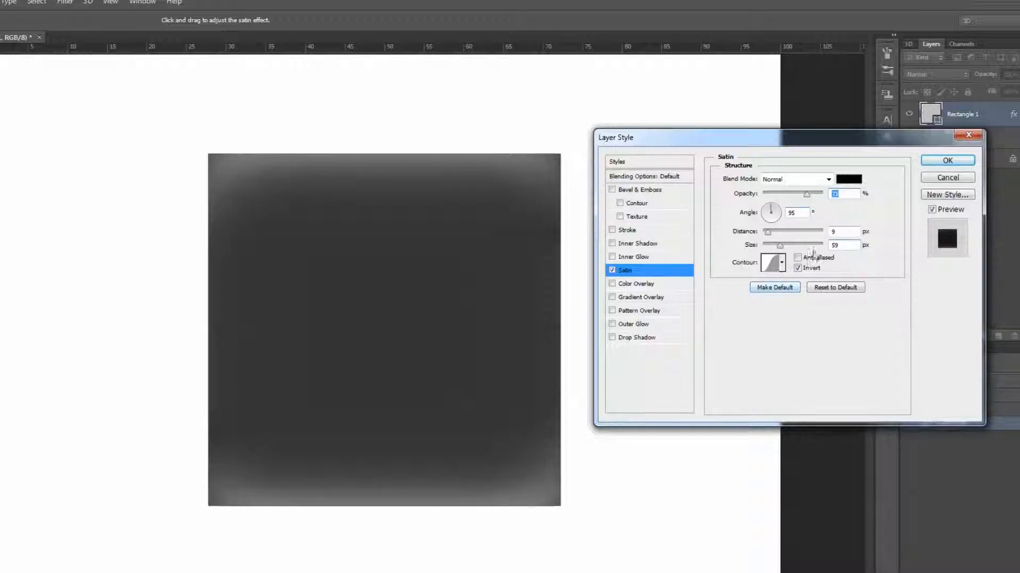
Step: Replace the Satin effect with an Inner Glow in Normal blend mode
{"action": "left_click", "coordinate": [613, 270]}
{"action": "left_click", "coordinate": [628, 258]}
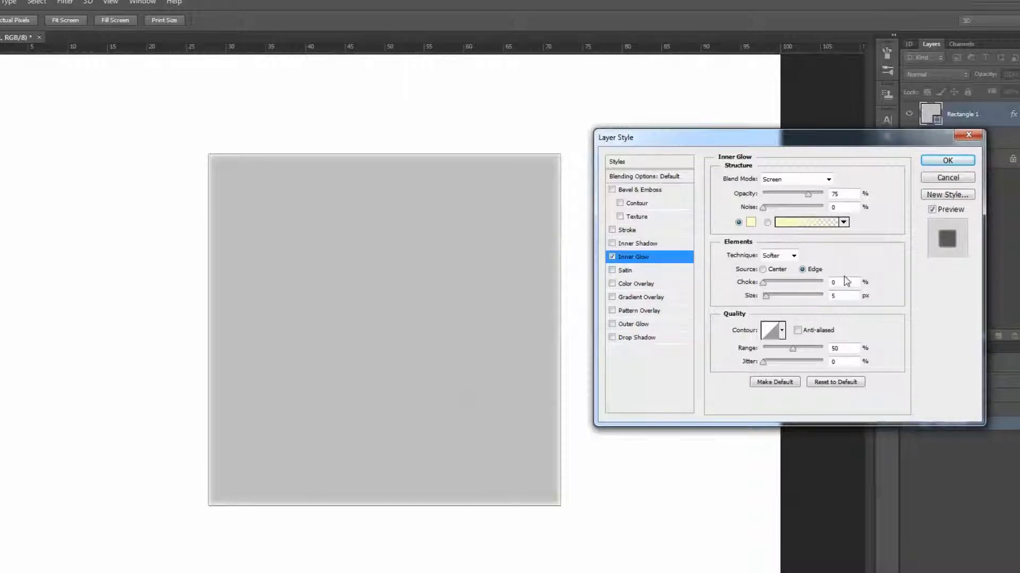
{"action": "left_click", "coordinate": [793, 180]}
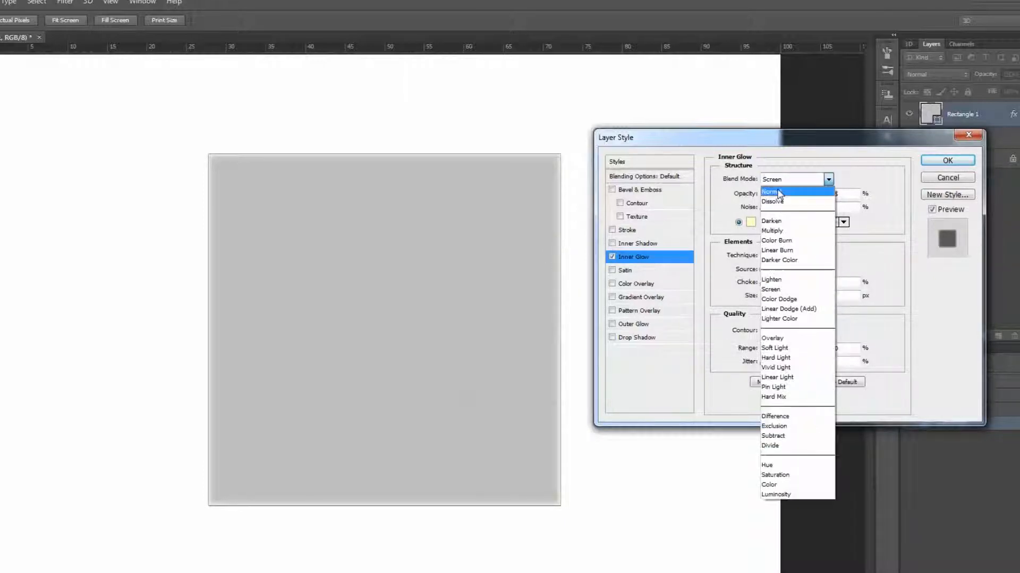
{"action": "left_click", "coordinate": [775, 185]}
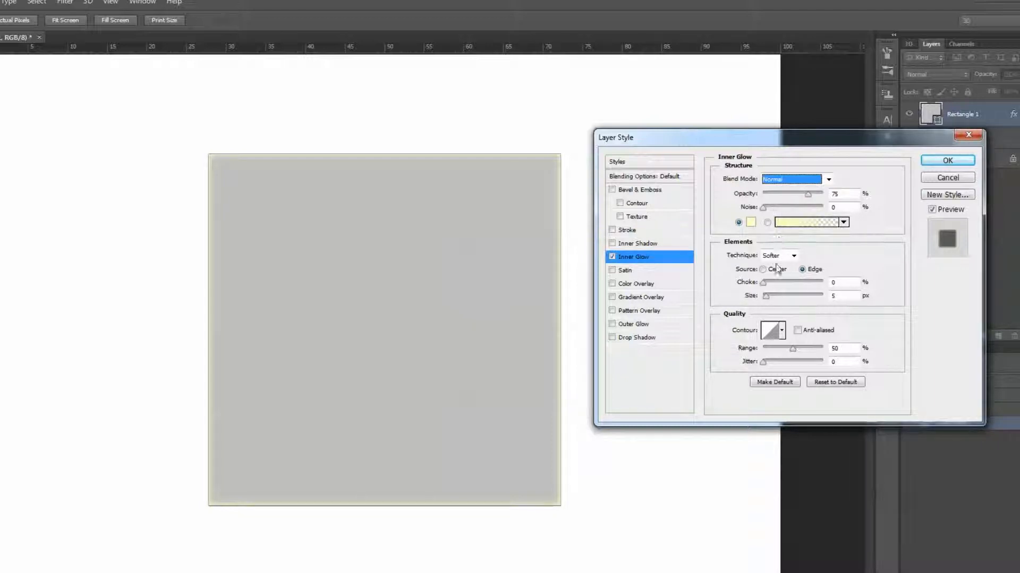
Step: Set the Inner Glow's size to 92 px with a choke of 0%
{"action": "left_click", "coordinate": [775, 282]}
{"action": "left_click_drag", "start_coordinate": [794, 297], "coordinate": [787, 296]}
{"action": "left_click", "coordinate": [765, 283]}
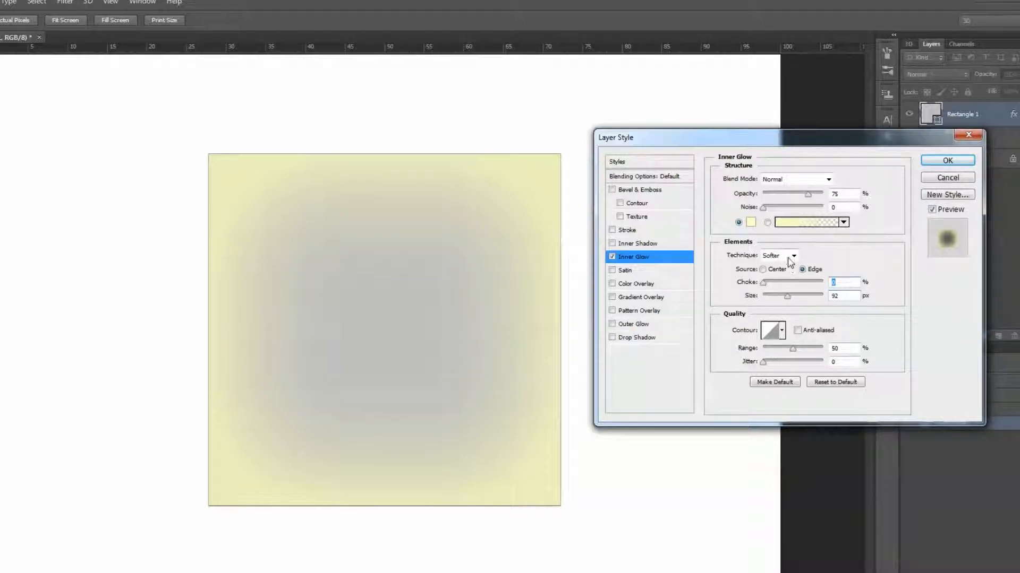
Step: Compare the Inner Glow's Center and Edge sources, ending on Center
{"action": "left_click", "coordinate": [763, 270]}
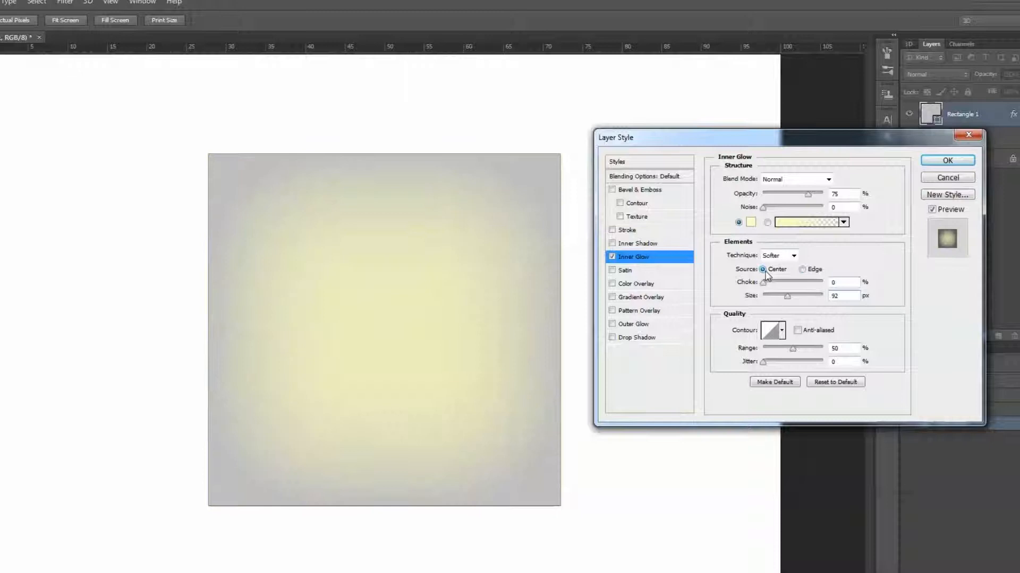
{"action": "left_click", "coordinate": [802, 269]}
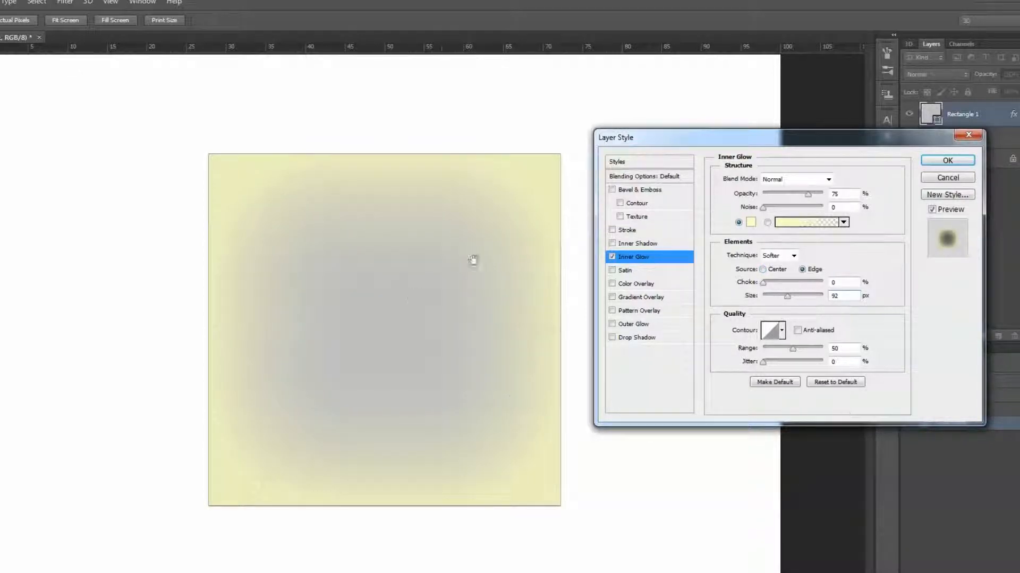
{"action": "left_click", "coordinate": [763, 270]}
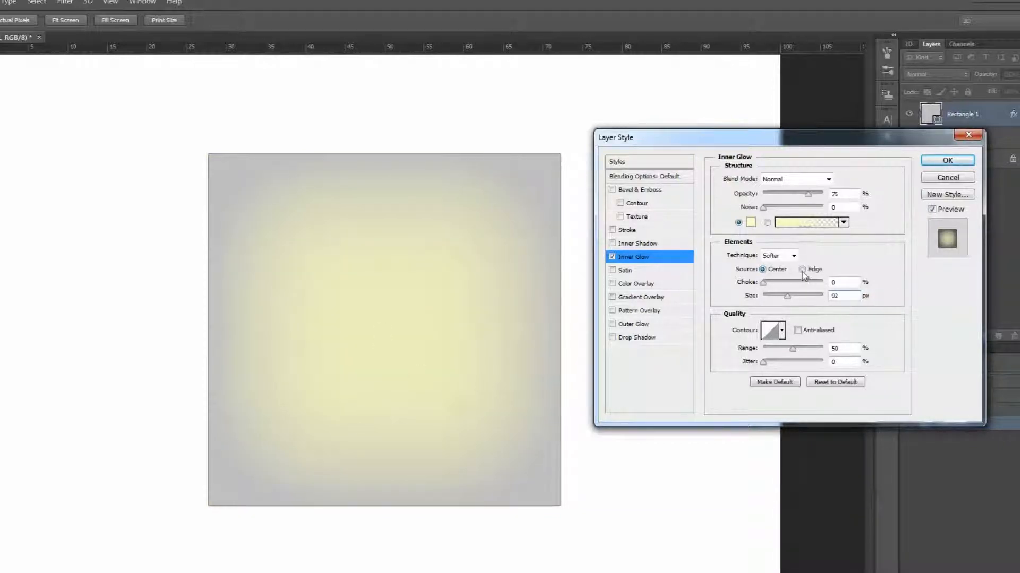
Step: Set the Inner Glow's source to Edge, and replace the effect with an Inner Shadow
{"action": "left_click", "coordinate": [802, 270]}
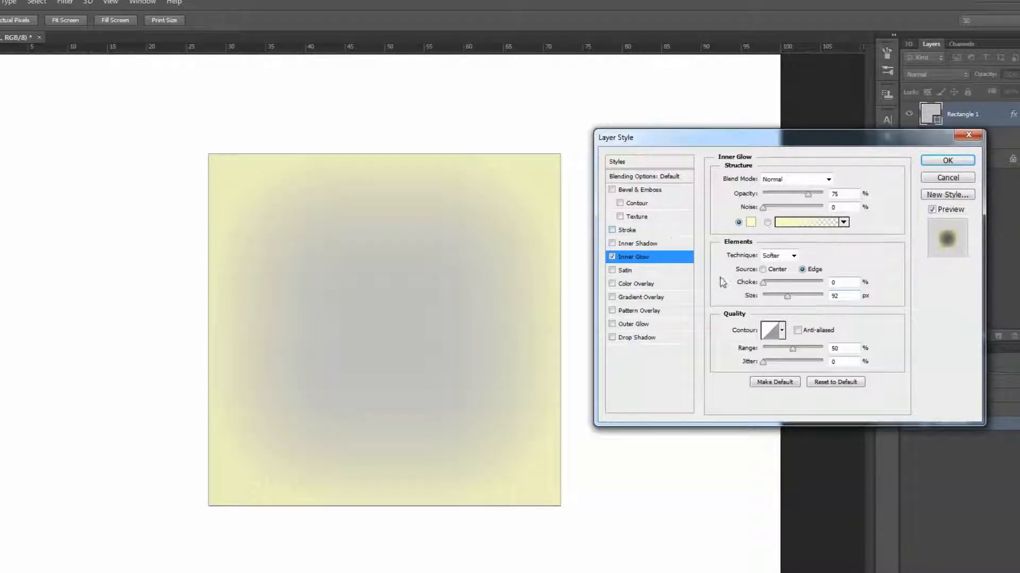
{"action": "left_click", "coordinate": [612, 257]}
{"action": "left_click", "coordinate": [631, 245]}
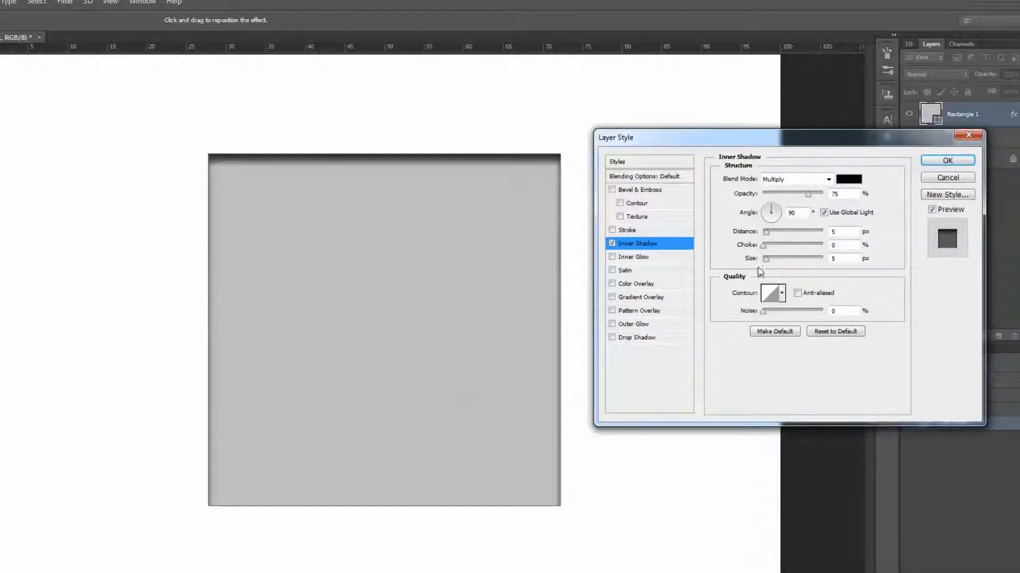
Step: Set the Inner Shadow's size to 40 px, distance to 0 px and blend mode to Normal
{"action": "left_click_drag", "start_coordinate": [765, 260], "coordinate": [765, 234]}
{"action": "left_click", "coordinate": [796, 179]}
{"action": "left_click", "coordinate": [780, 184]}
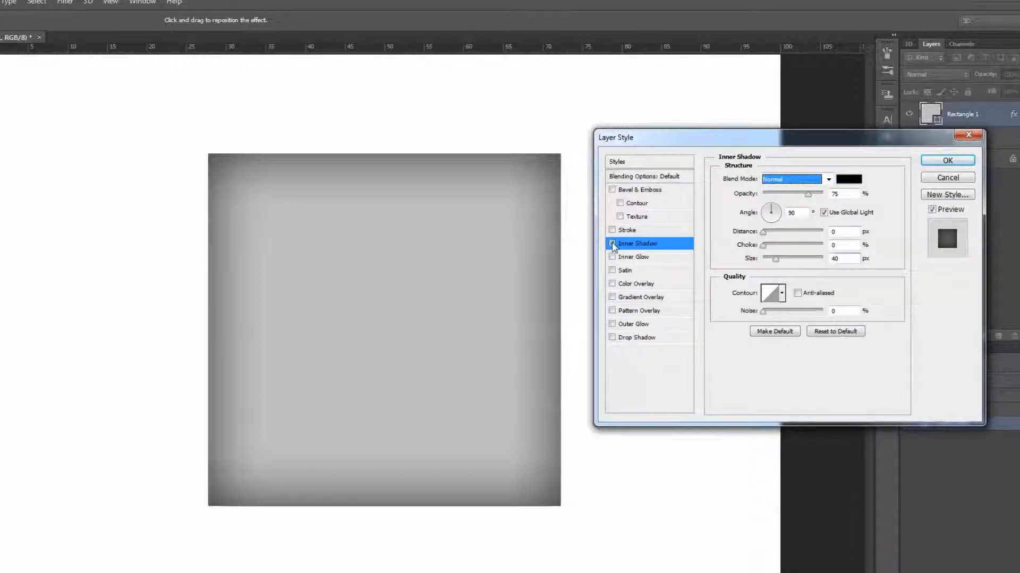
Step: Replace the Inner Shadow with a Stroke and compare its Inside and Center positions, ending on Outside
{"action": "left_click", "coordinate": [612, 243]}
{"action": "left_click", "coordinate": [630, 232]}
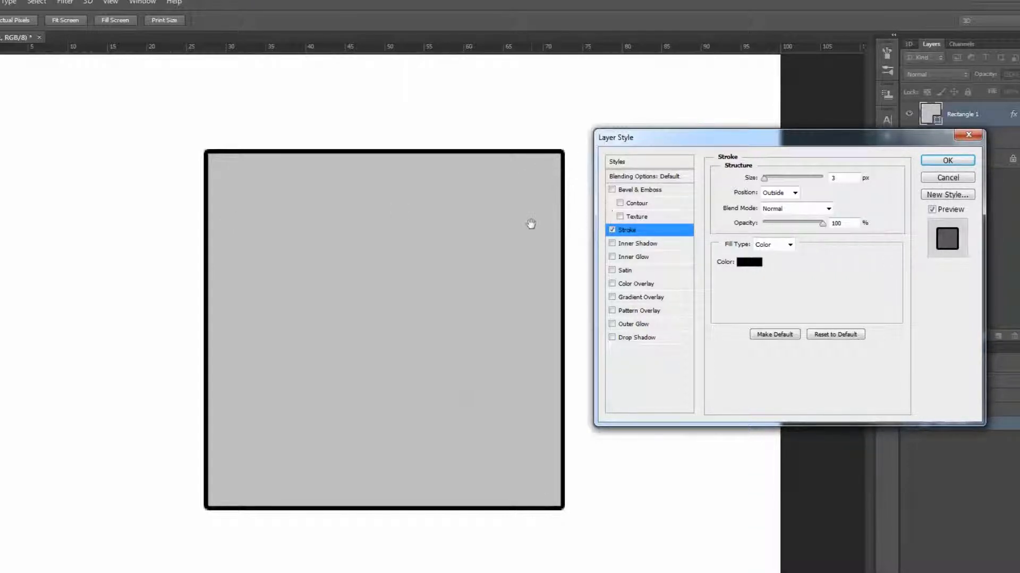
{"action": "left_click", "coordinate": [775, 194]}
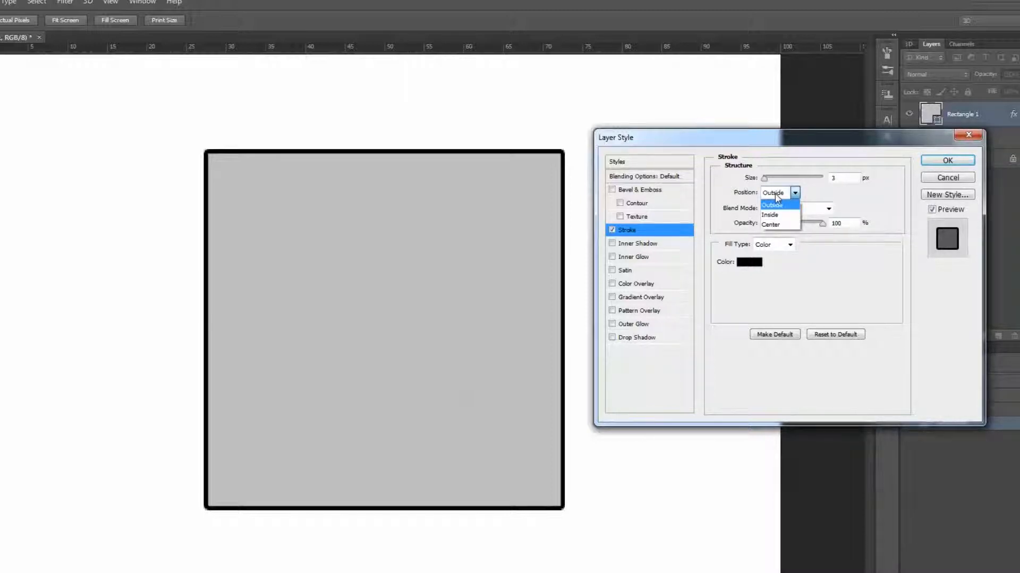
{"action": "left_click", "coordinate": [774, 215]}
{"action": "left_click", "coordinate": [778, 192]}
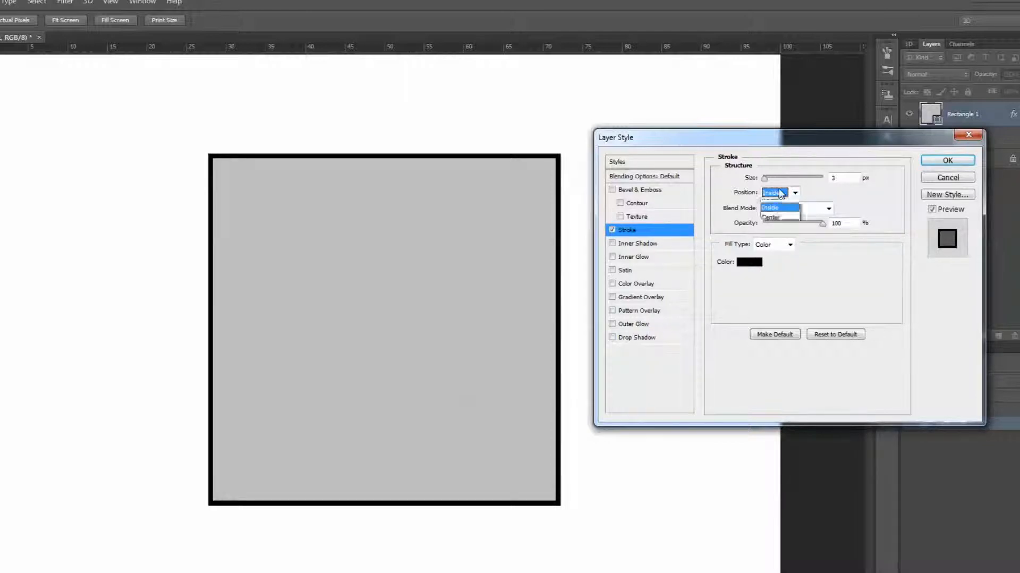
{"action": "left_click", "coordinate": [776, 224]}
{"action": "left_click", "coordinate": [773, 194]}
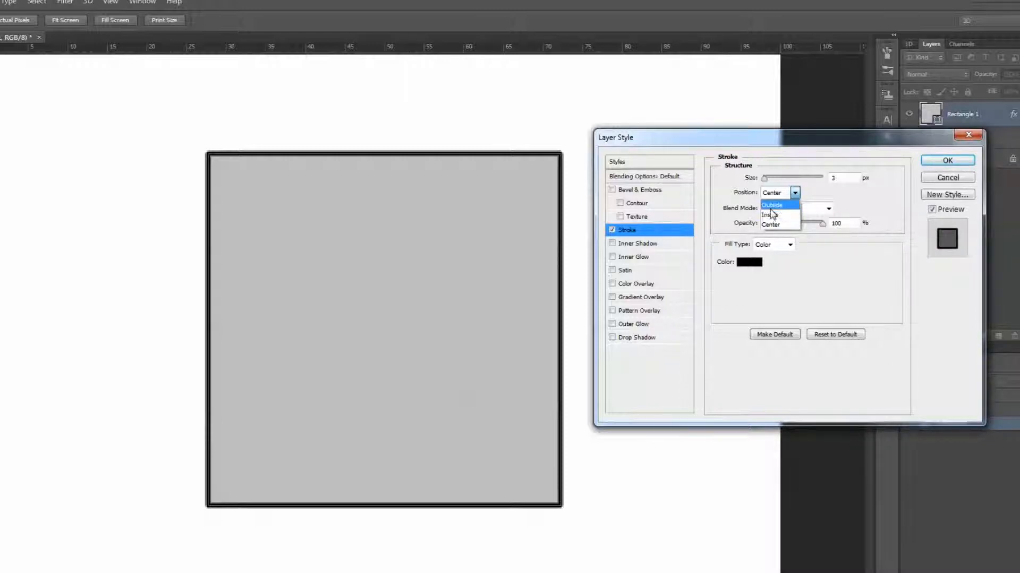
{"action": "left_click", "coordinate": [771, 208]}
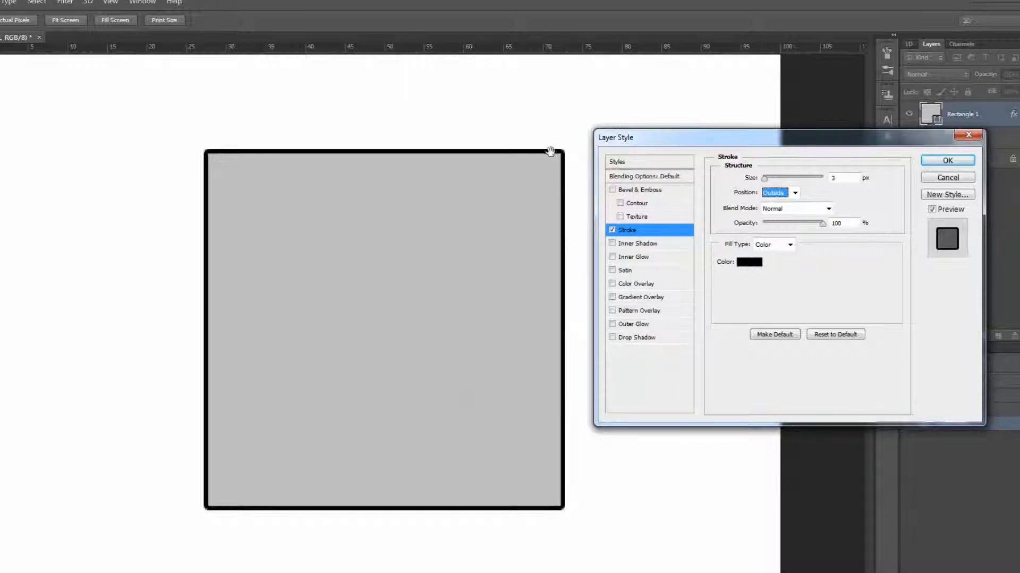
Step: Compare the Stroke's Inside and Outside positions again, ending on Inside
{"action": "left_click", "coordinate": [774, 193]}
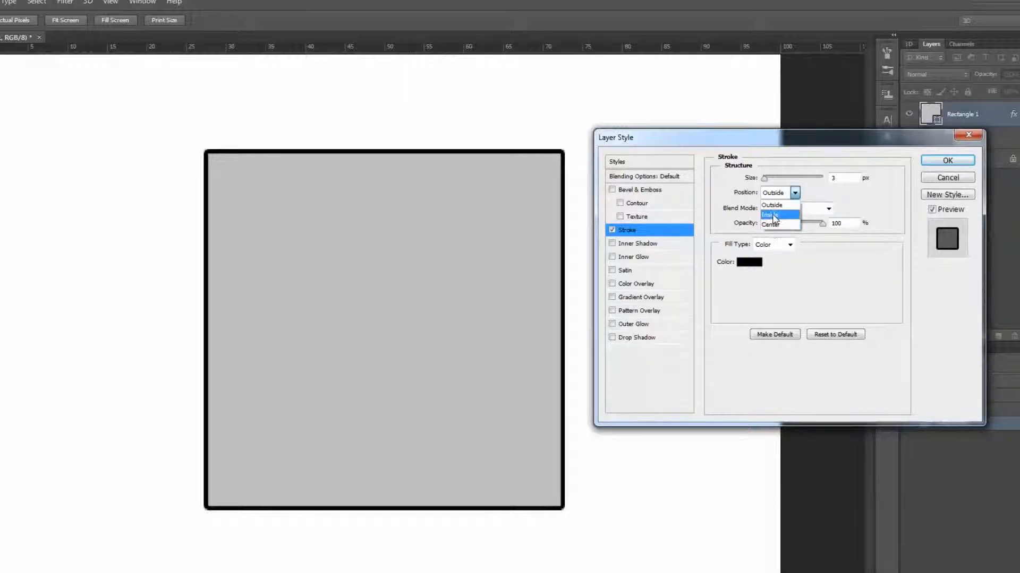
{"action": "left_click", "coordinate": [773, 210]}
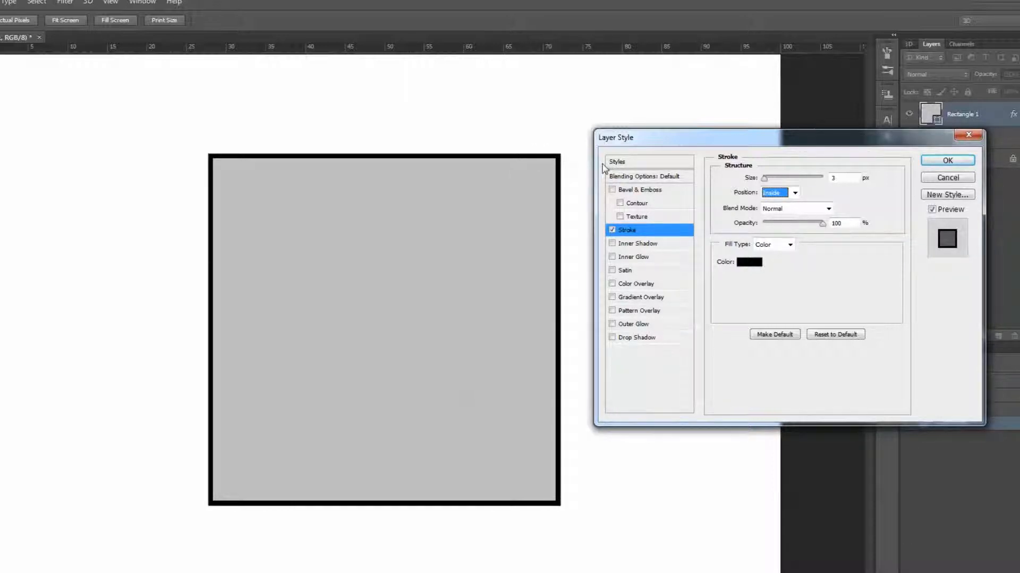
{"action": "left_click", "coordinate": [795, 194]}
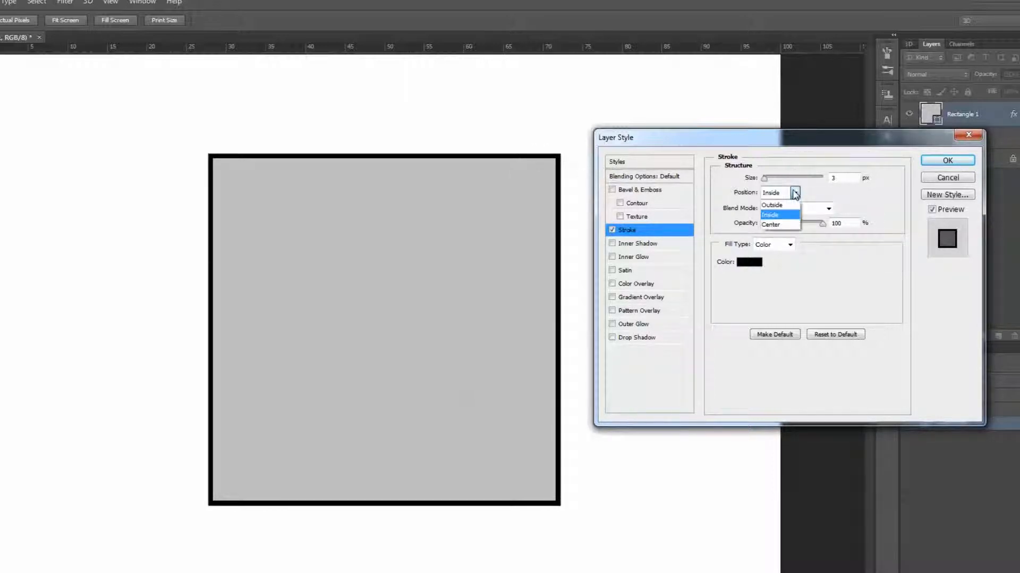
{"action": "left_click", "coordinate": [791, 202]}
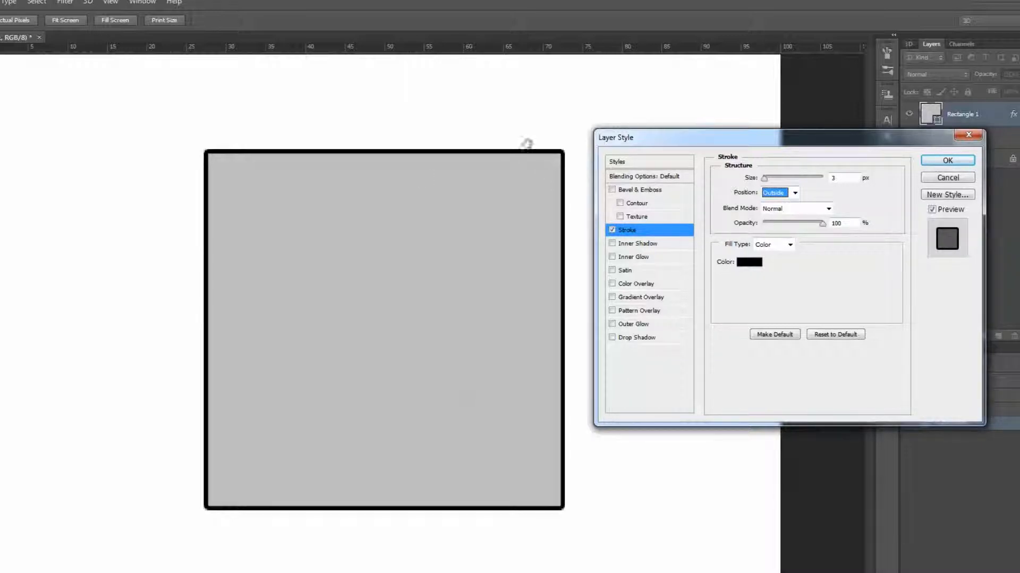
{"action": "left_click", "coordinate": [794, 193]}
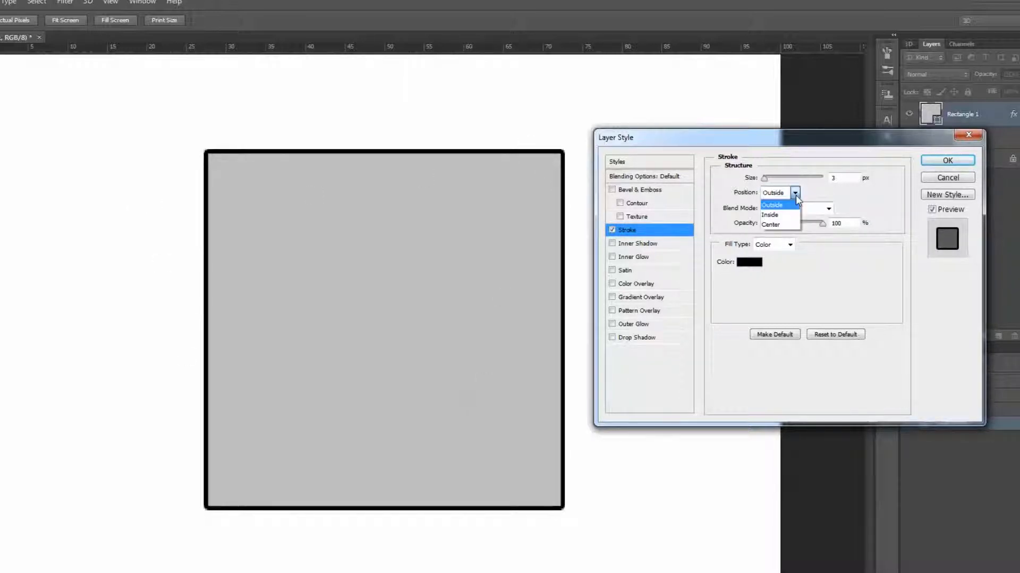
{"action": "left_click", "coordinate": [788, 219]}
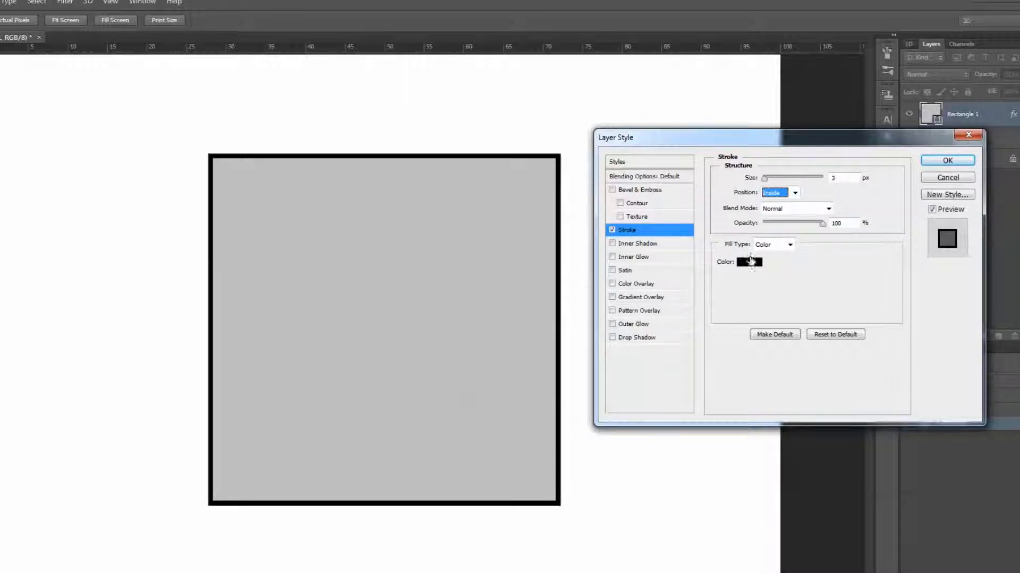
Step: Try a muted red (b25e5e) as the Stroke's color
{"action": "left_click", "coordinate": [751, 261]}
{"action": "left_click", "coordinate": [446, 312]}
{"action": "mouse_move", "coordinate": [446, 312]}
{"action": "left_mouse_down"}
{"action": "mouse_move", "coordinate": [443, 280]}
{"action": "mouse_move", "coordinate": [428, 294]}
{"action": "left_mouse_up"}
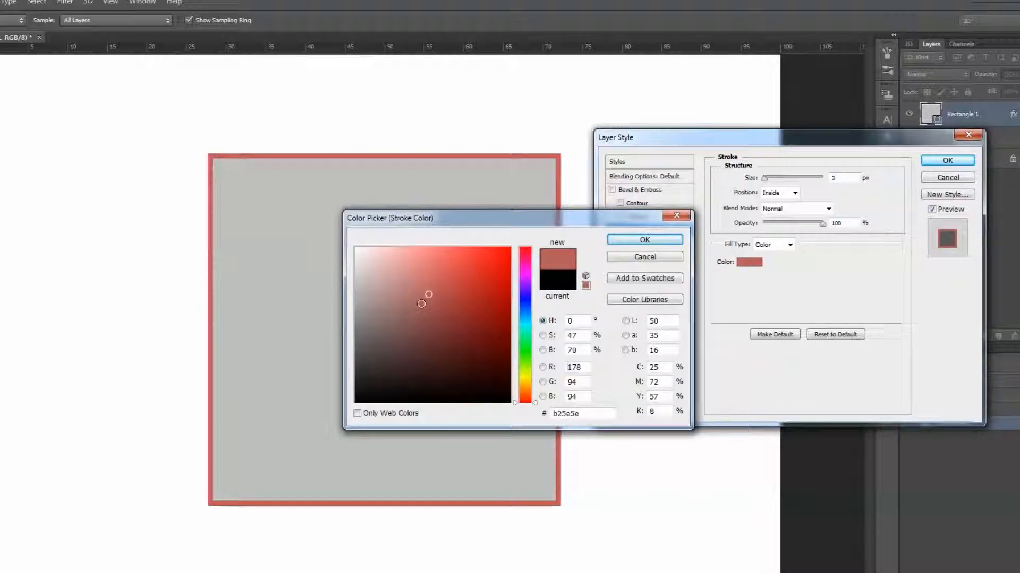
{"action": "left_click", "coordinate": [644, 257]}
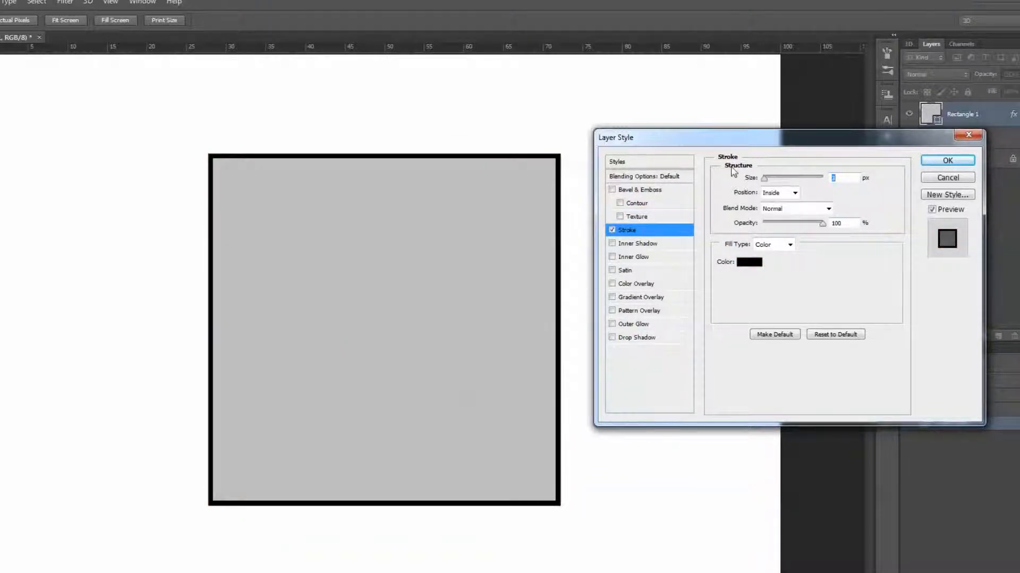
Step: Try the Stroke at 46 px, and settle on the Outside position with a size of 16 px
{"action": "left_click_drag", "start_coordinate": [790, 178], "coordinate": [779, 188]}
{"action": "left_click", "coordinate": [779, 192]}
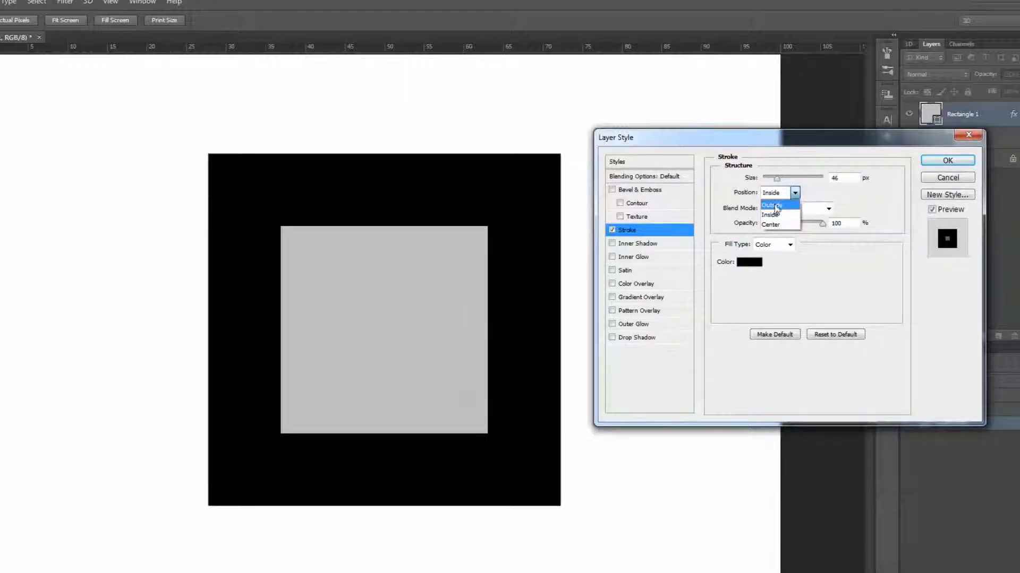
{"action": "left_click", "coordinate": [776, 200]}
{"action": "mouse_move", "coordinate": [777, 178]}
{"action": "left_mouse_down"}
{"action": "mouse_move", "coordinate": [786, 180]}
{"action": "mouse_move", "coordinate": [770, 180]}
{"action": "left_mouse_up"}
Step: Replace the Stroke with a Bevel & Emboss effect at a depth of 1000% and a size of 54 px
{"action": "left_click", "coordinate": [612, 230]}
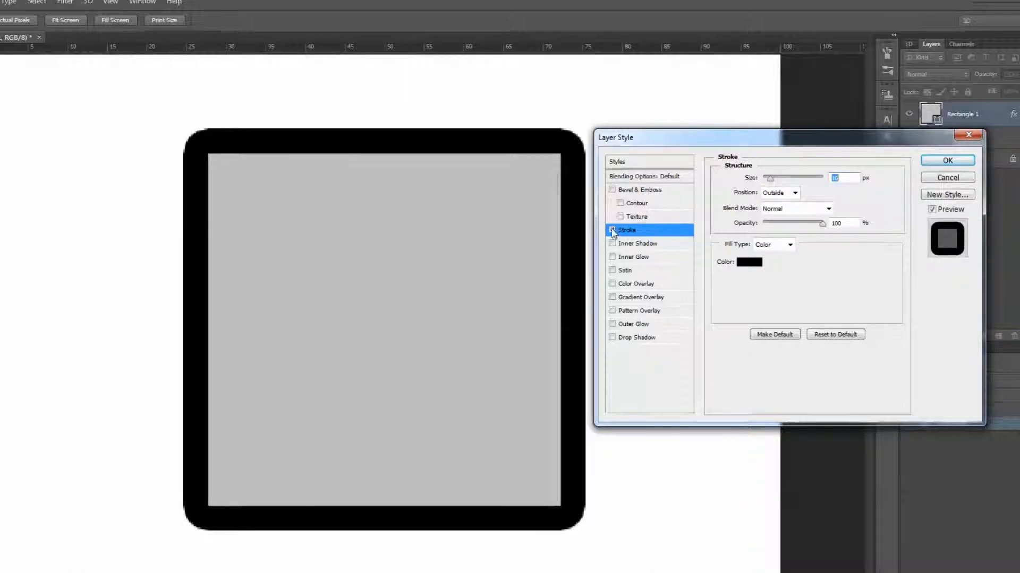
{"action": "left_click", "coordinate": [640, 189]}
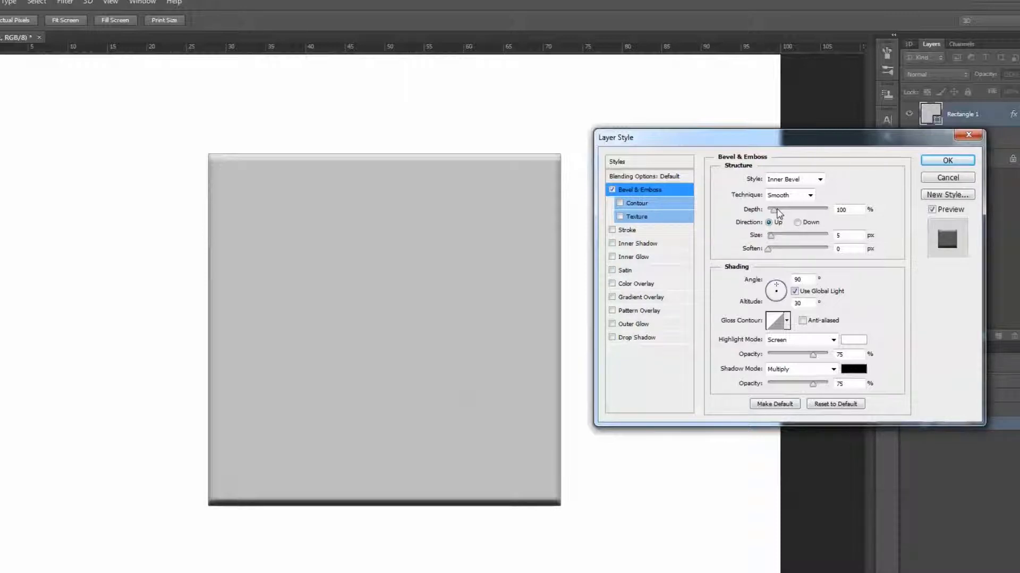
{"action": "mouse_move", "coordinate": [779, 212]}
{"action": "left_mouse_down"}
{"action": "mouse_move", "coordinate": [789, 211]}
{"action": "mouse_move", "coordinate": [778, 211]}
{"action": "mouse_move", "coordinate": [772, 235]}
{"action": "mouse_move", "coordinate": [784, 214]}
{"action": "mouse_move", "coordinate": [827, 211]}
{"action": "left_mouse_up"}
{"action": "left_click_drag", "start_coordinate": [782, 240], "coordinate": [791, 244]}
{"action": "key", "text": "Down"}
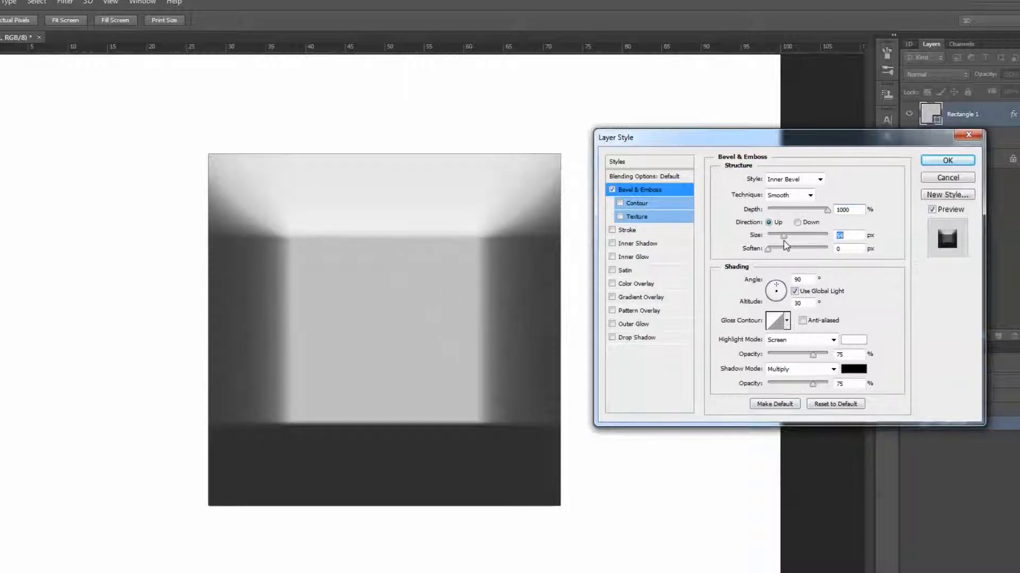
Step: Set the bevel's depth to 93%, size to 46 px and soften to 7 px, and compare the Down direction with Up
{"action": "left_click_drag", "start_coordinate": [797, 209], "coordinate": [773, 210]}
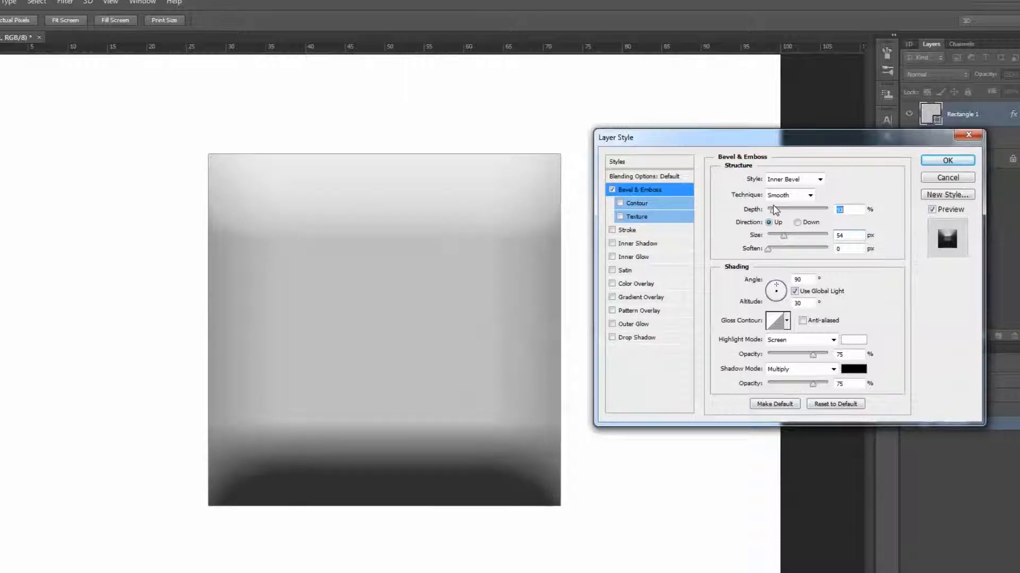
{"action": "left_click_drag", "start_coordinate": [770, 252], "coordinate": [783, 237]}
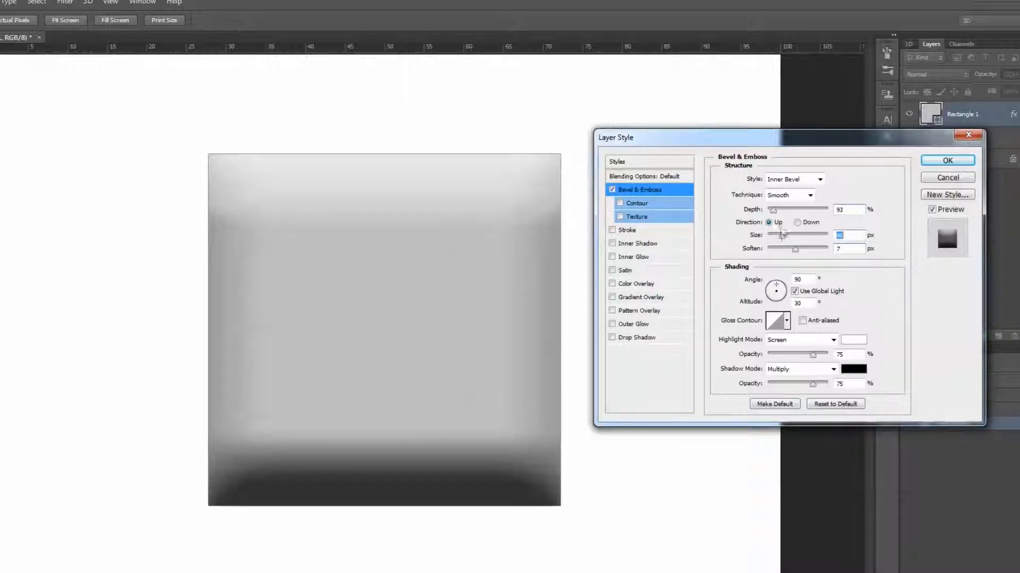
{"action": "left_click", "coordinate": [797, 223]}
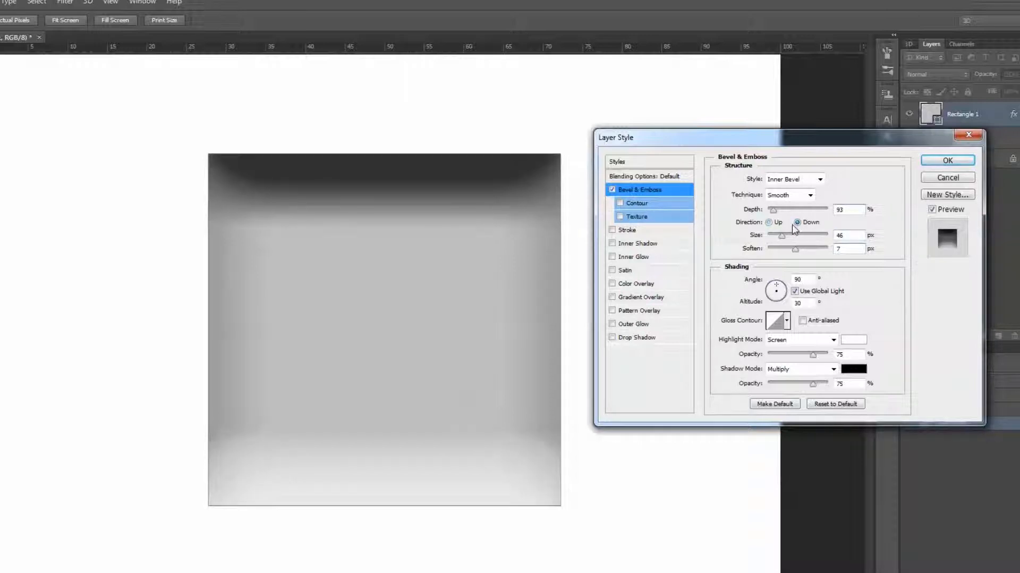
{"action": "left_click", "coordinate": [768, 223]}
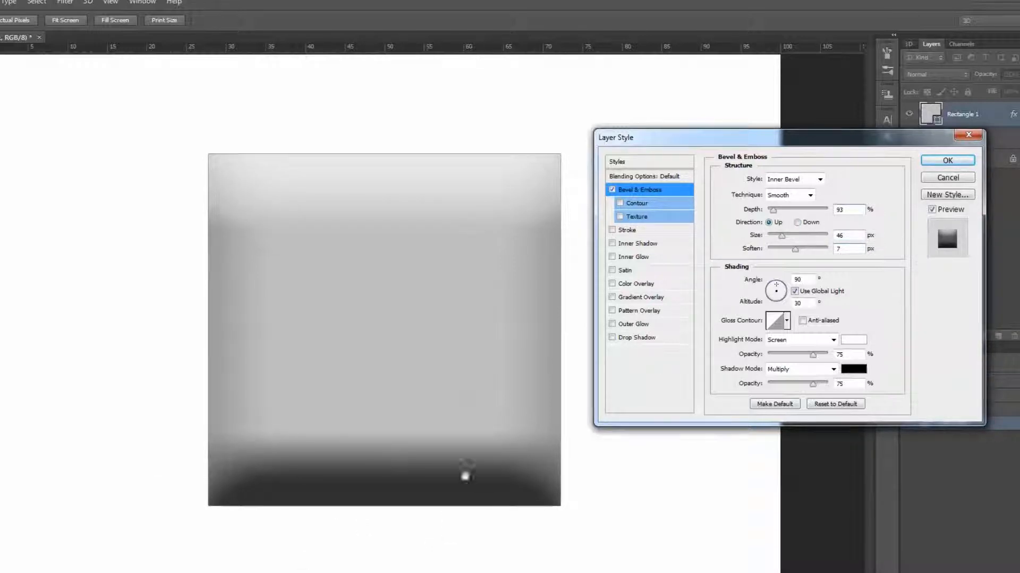
Step: Compare the bevel's Chisel Hard and Chisel Soft techniques, ending on Smooth
{"action": "left_click", "coordinate": [789, 196]}
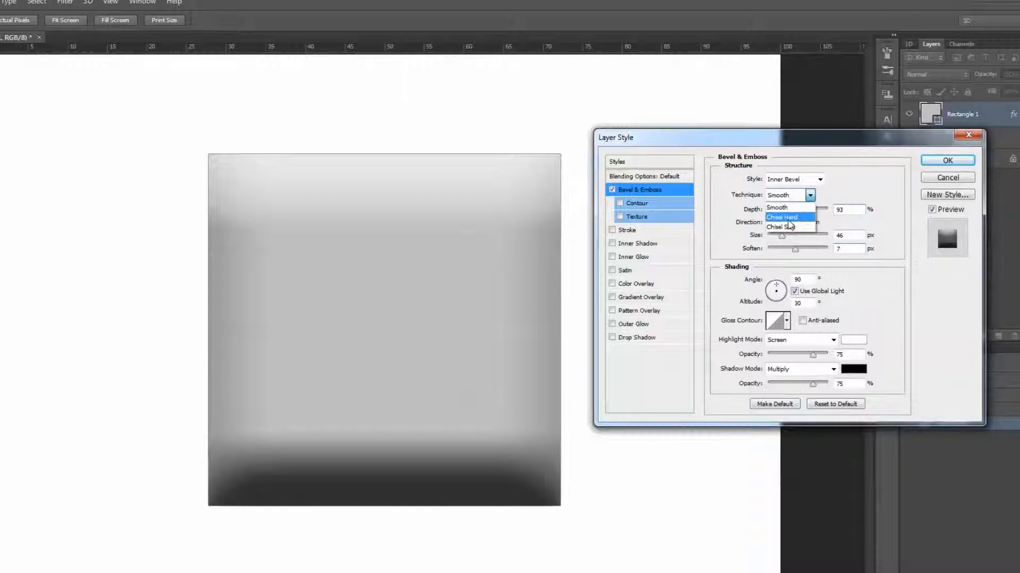
{"action": "left_click", "coordinate": [789, 220]}
{"action": "left_click", "coordinate": [785, 196]}
{"action": "left_click", "coordinate": [781, 227]}
{"action": "left_click", "coordinate": [786, 196]}
{"action": "left_click", "coordinate": [786, 208]}
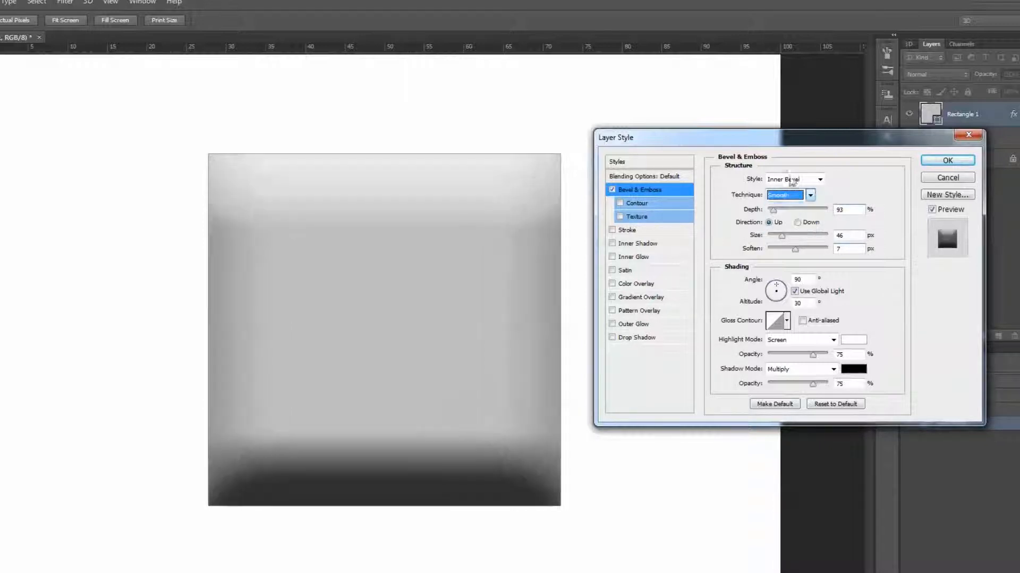
Step: Try the Outer Bevel and Emboss styles for the Bevel & Emboss effect, ending on Pillow Emboss
{"action": "left_click", "coordinate": [792, 179]}
{"action": "left_click", "coordinate": [788, 192]}
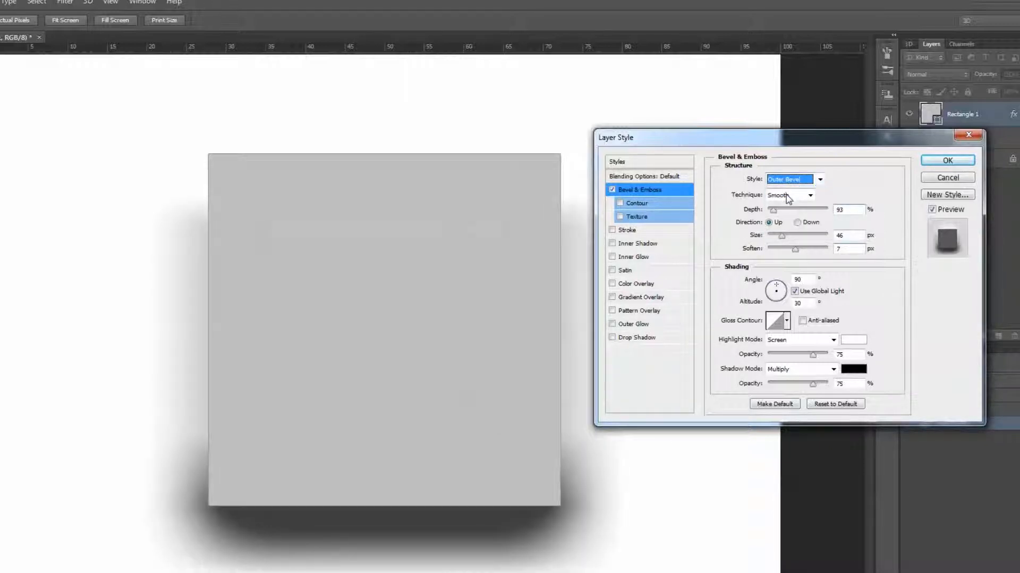
{"action": "left_click", "coordinate": [785, 180]}
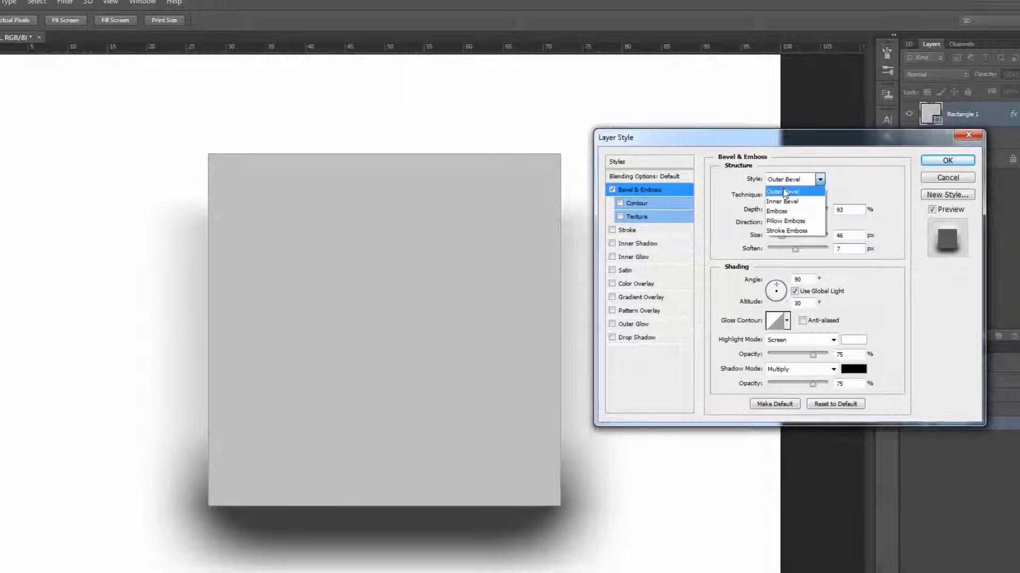
{"action": "left_click", "coordinate": [784, 207]}
{"action": "left_click", "coordinate": [781, 182]}
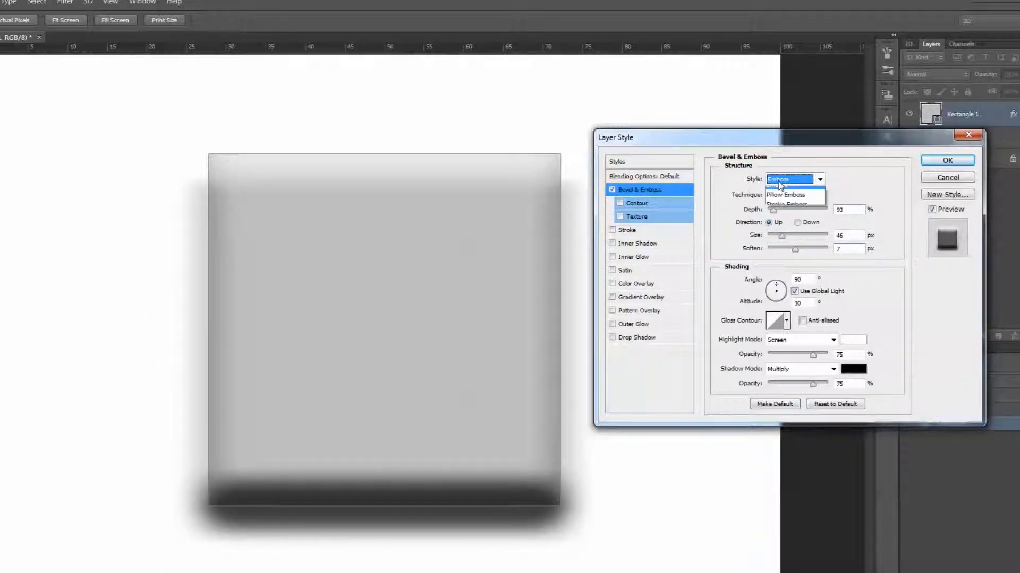
{"action": "left_click", "coordinate": [787, 215]}
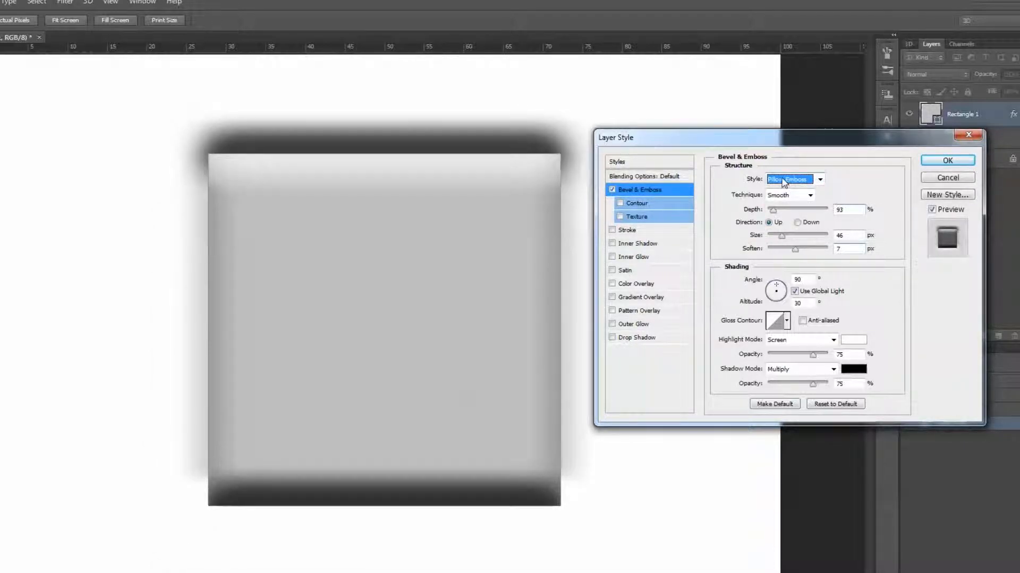
Step: Set the Bevel & Emboss size to 81 px and soften to 6 px, and change the style to Stroke Emboss
{"action": "mouse_move", "coordinate": [795, 249]}
{"action": "left_mouse_down"}
{"action": "mouse_move", "coordinate": [780, 238]}
{"action": "mouse_move", "coordinate": [791, 238]}
{"action": "left_mouse_up"}
{"action": "left_click", "coordinate": [781, 195]}
{"action": "left_click", "coordinate": [791, 180]}
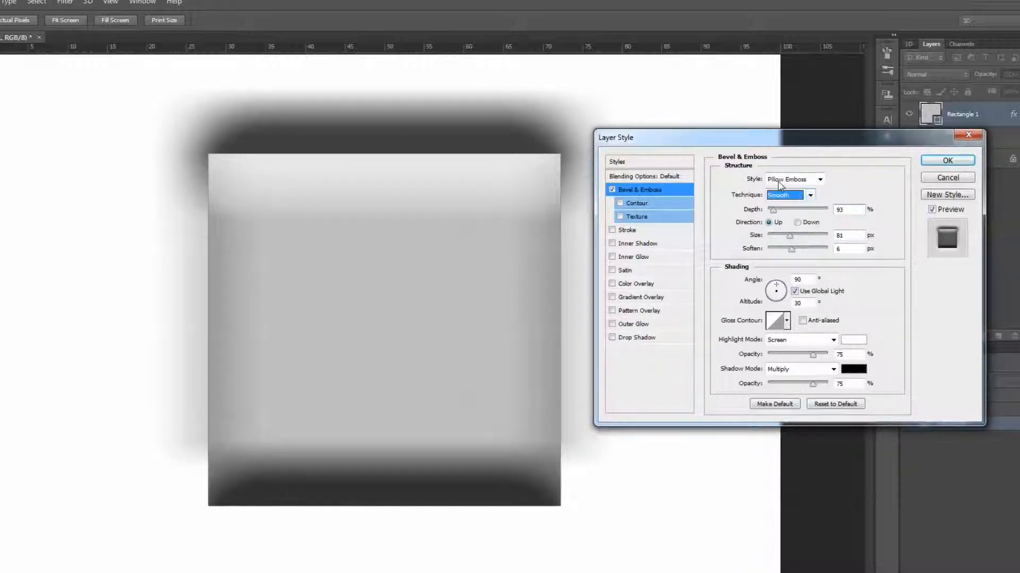
{"action": "left_click", "coordinate": [791, 179]}
{"action": "left_click", "coordinate": [778, 228]}
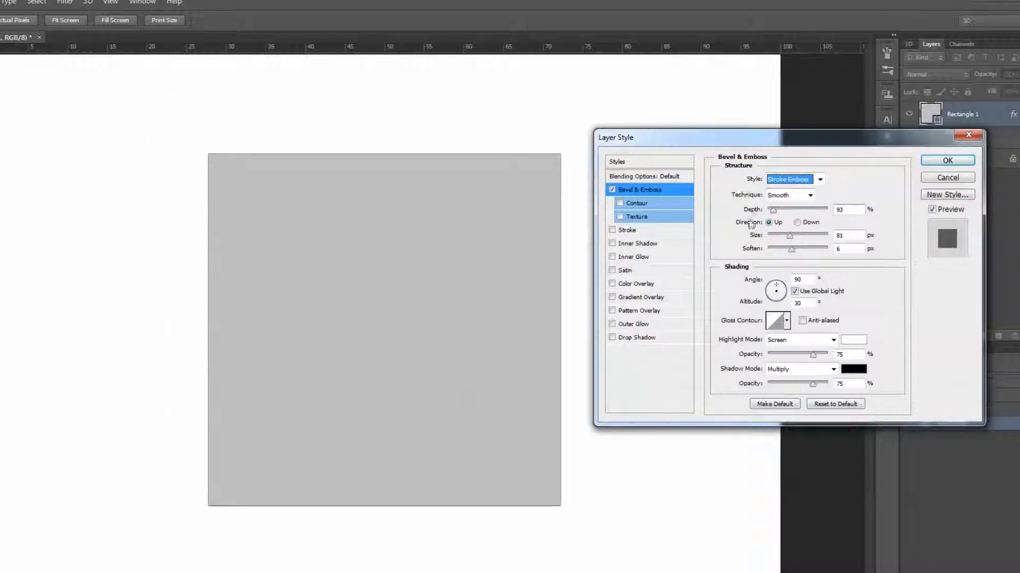
Step: Toggle the Stroke effect and the bevel's Texture option on and off
{"action": "left_click", "coordinate": [612, 230]}
{"action": "left_click", "coordinate": [613, 230]}
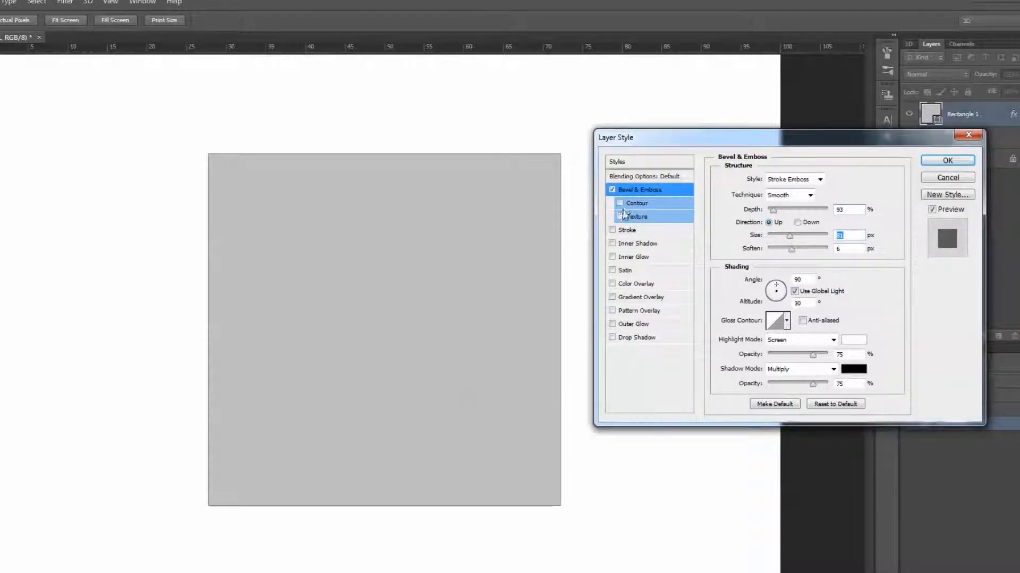
{"action": "left_click", "coordinate": [620, 218]}
{"action": "left_click", "coordinate": [620, 218]}
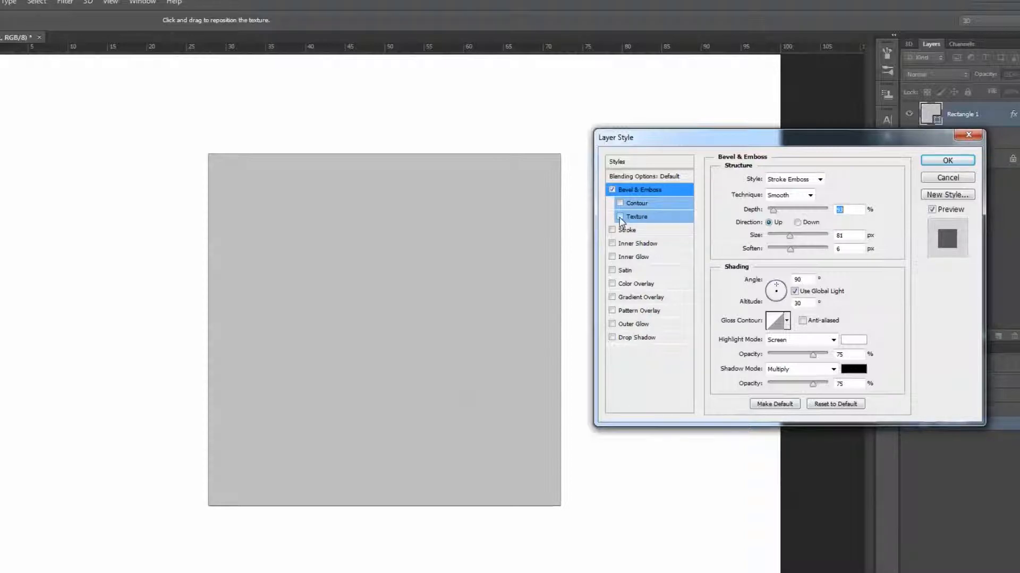
Step: Try the Outer Bevel style for the Bevel & Emboss effect, ending on Inner Bevel
{"action": "left_click", "coordinate": [786, 181]}
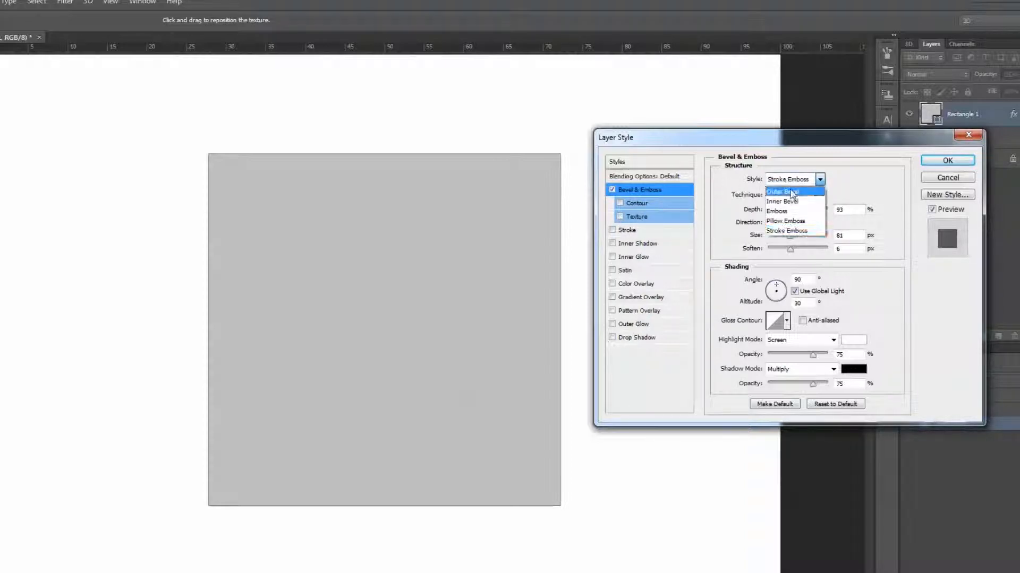
{"action": "left_click", "coordinate": [782, 192]}
{"action": "left_click", "coordinate": [794, 179]}
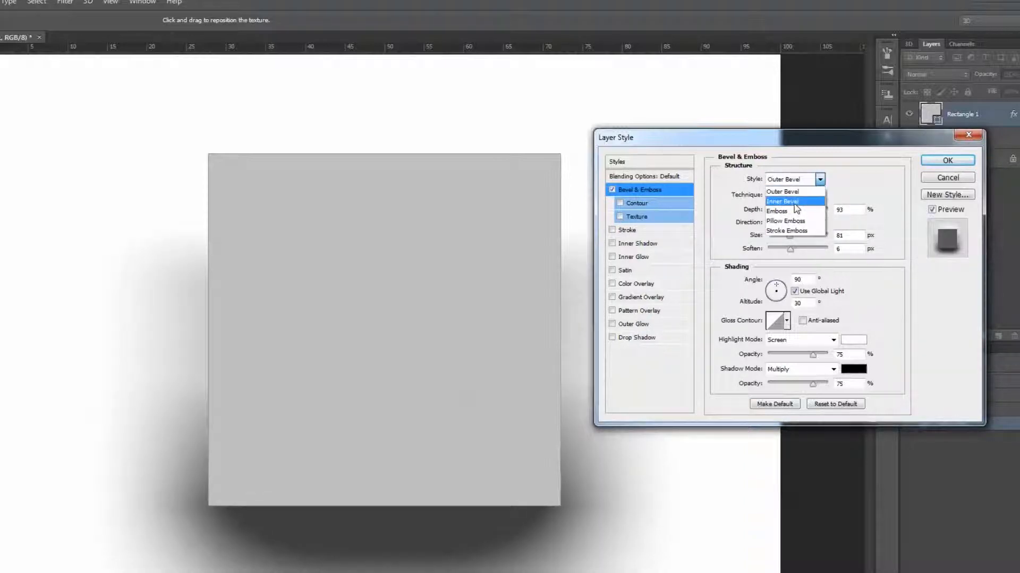
{"action": "left_click", "coordinate": [795, 203]}
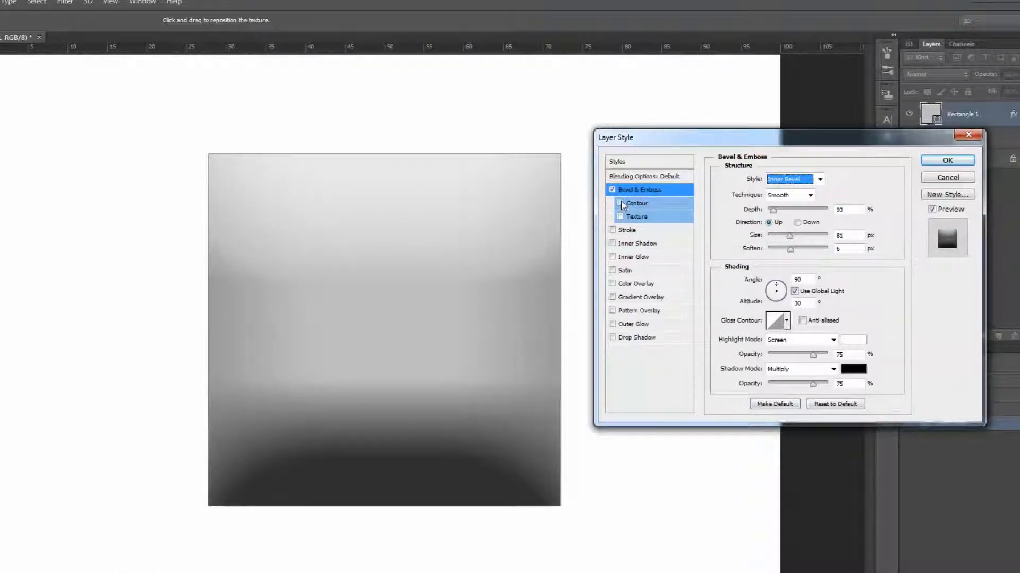
Step: Try several texture patterns on the bevel, including concentric squares and checks, with the texture depth at -55%, and turn Texture off
{"action": "left_click", "coordinate": [620, 216]}
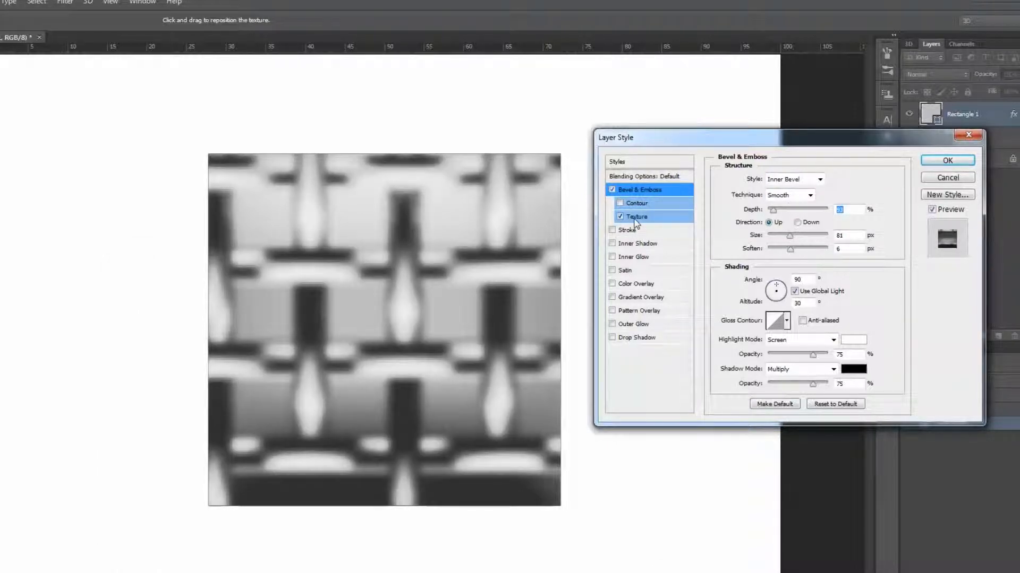
{"action": "left_click", "coordinate": [636, 217]}
{"action": "left_click", "coordinate": [782, 191]}
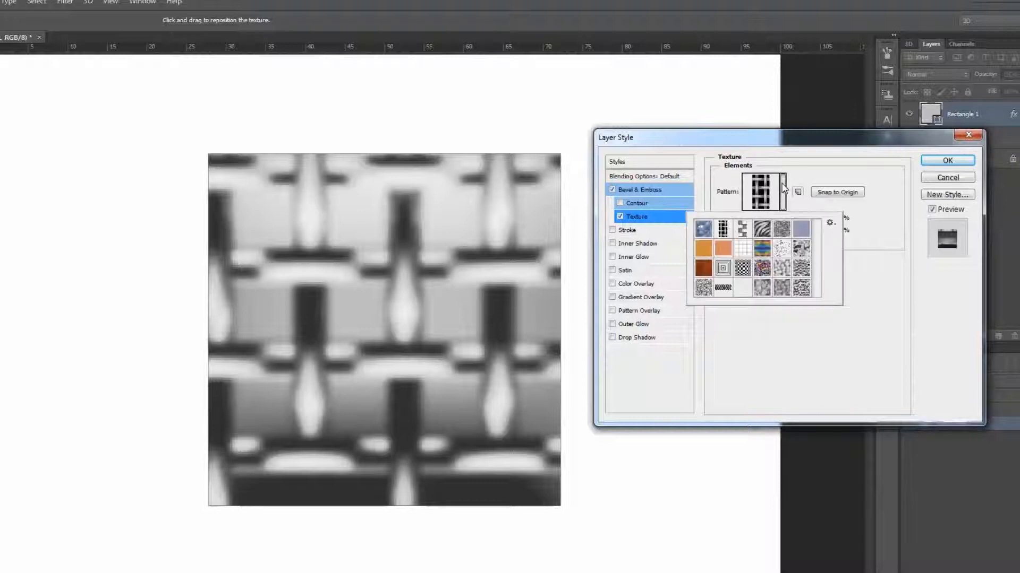
{"action": "left_click", "coordinate": [702, 253]}
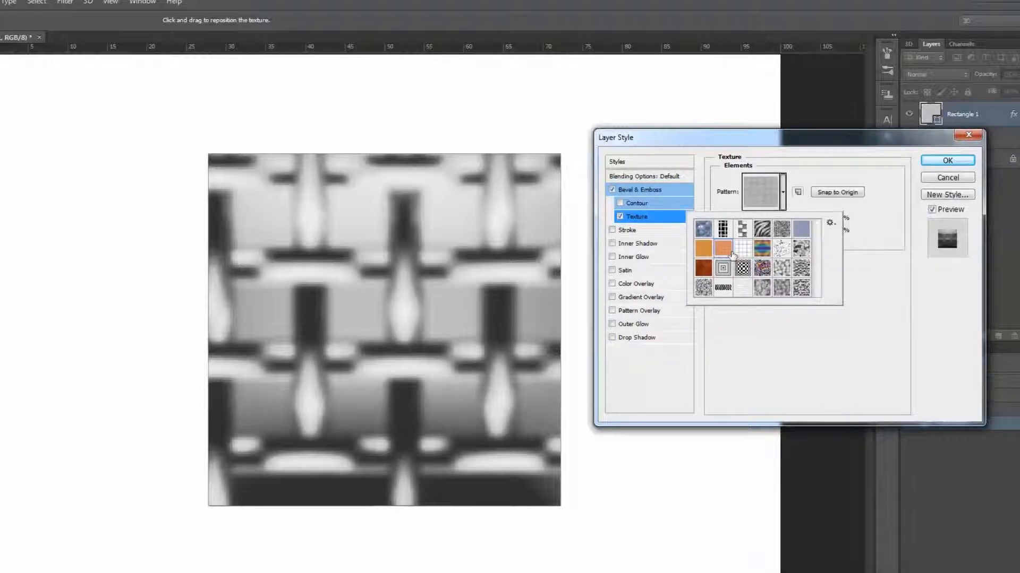
{"action": "left_click", "coordinate": [703, 268]}
{"action": "left_click", "coordinate": [723, 267]}
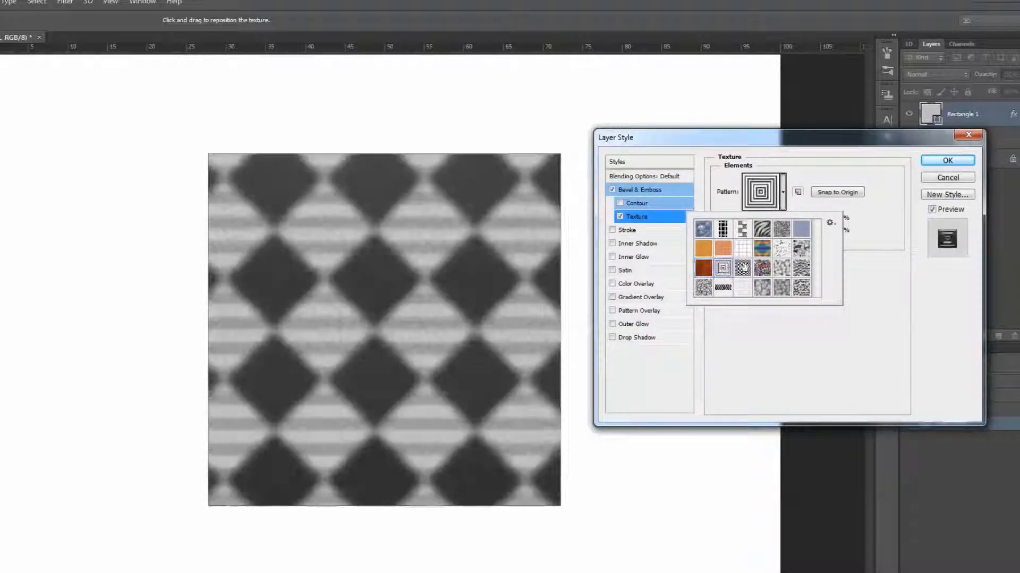
{"action": "left_click", "coordinate": [742, 267]}
{"action": "double_click", "coordinate": [762, 268]}
{"action": "mouse_move", "coordinate": [767, 234]}
{"action": "left_mouse_down"}
{"action": "mouse_move", "coordinate": [743, 233]}
{"action": "mouse_move", "coordinate": [789, 233]}
{"action": "mouse_move", "coordinate": [743, 221]}
{"action": "mouse_move", "coordinate": [770, 220]}
{"action": "mouse_move", "coordinate": [749, 220]}
{"action": "mouse_move", "coordinate": [751, 232]}
{"action": "mouse_move", "coordinate": [778, 234]}
{"action": "mouse_move", "coordinate": [765, 232]}
{"action": "left_mouse_up"}
{"action": "left_click", "coordinate": [621, 216]}
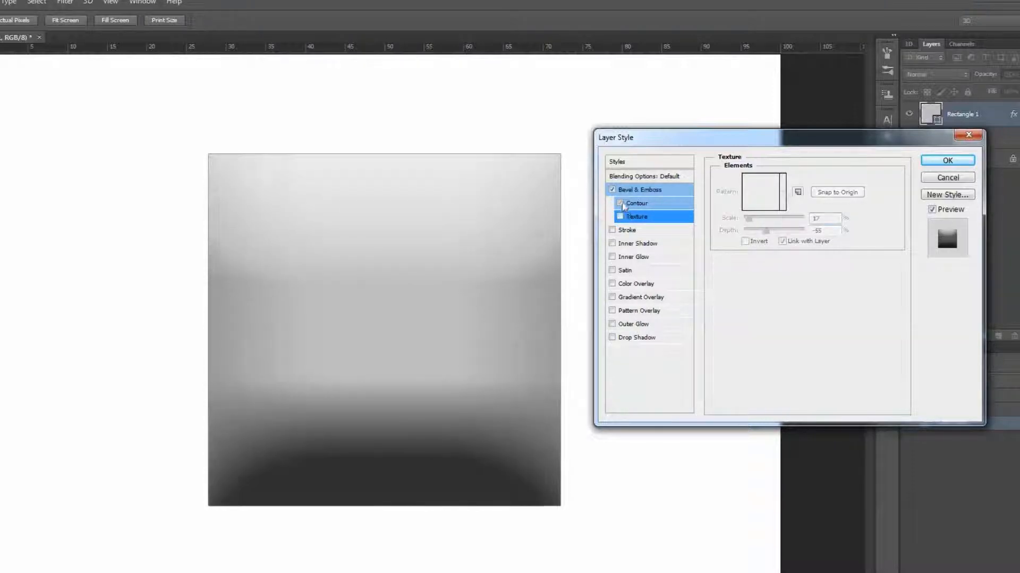
Step: Enable the bevel's Contour option with a range of about 72%, and switch off Bevel & Emboss
{"action": "left_click", "coordinate": [620, 203]}
{"action": "mouse_move", "coordinate": [777, 201]}
{"action": "left_mouse_down"}
{"action": "mouse_move", "coordinate": [751, 205]}
{"action": "mouse_move", "coordinate": [807, 200]}
{"action": "mouse_move", "coordinate": [762, 202]}
{"action": "mouse_move", "coordinate": [791, 199]}
{"action": "left_mouse_up"}
{"action": "left_click", "coordinate": [612, 190]}
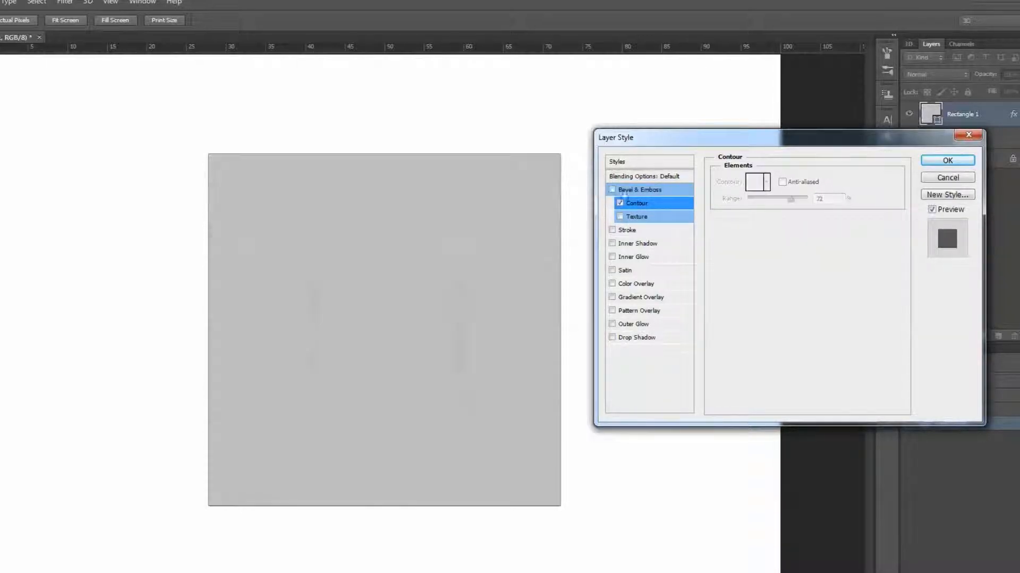
Step: Vary the square's opacity in the Blending Options and directly on its layer, ending at 100%
{"action": "left_click", "coordinate": [648, 178]}
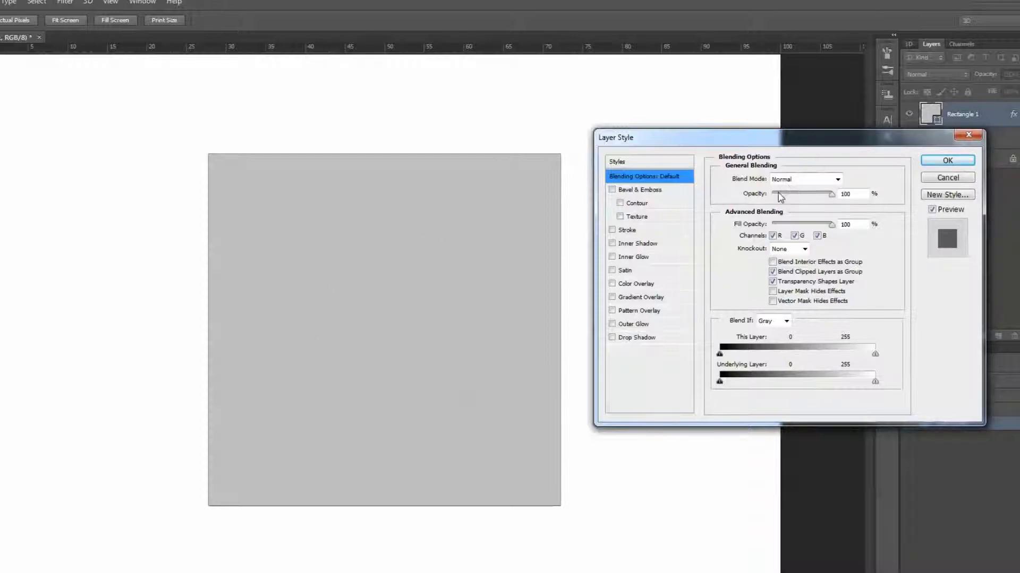
{"action": "mouse_move", "coordinate": [833, 198]}
{"action": "left_mouse_down"}
{"action": "mouse_move", "coordinate": [776, 197]}
{"action": "mouse_move", "coordinate": [844, 198]}
{"action": "left_mouse_up"}
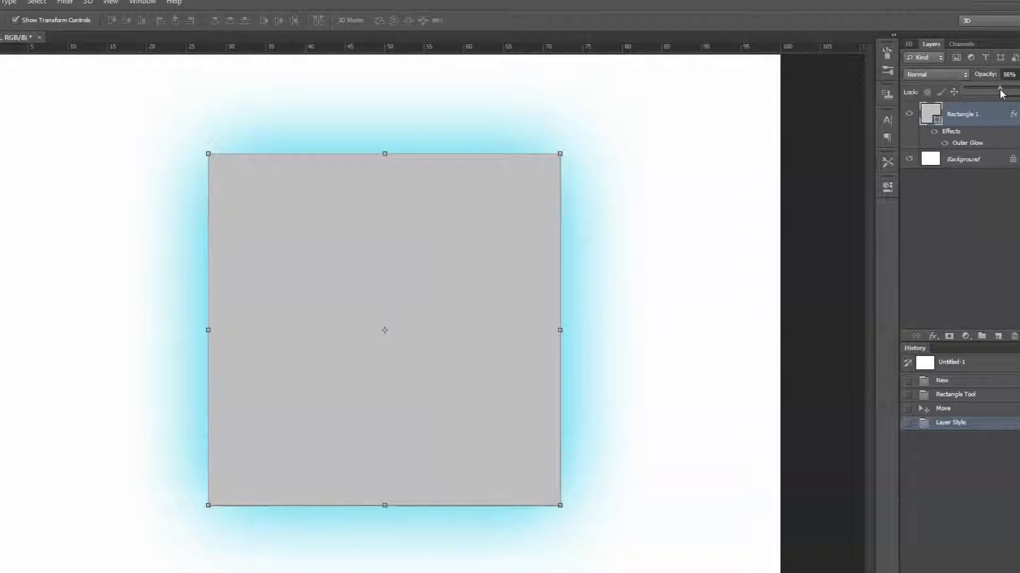
{"action": "mouse_move", "coordinate": [1002, 93]}
{"action": "left_mouse_down"}
{"action": "mouse_move", "coordinate": [962, 95]}
{"action": "mouse_move", "coordinate": [1010, 95]}
{"action": "left_mouse_up"}
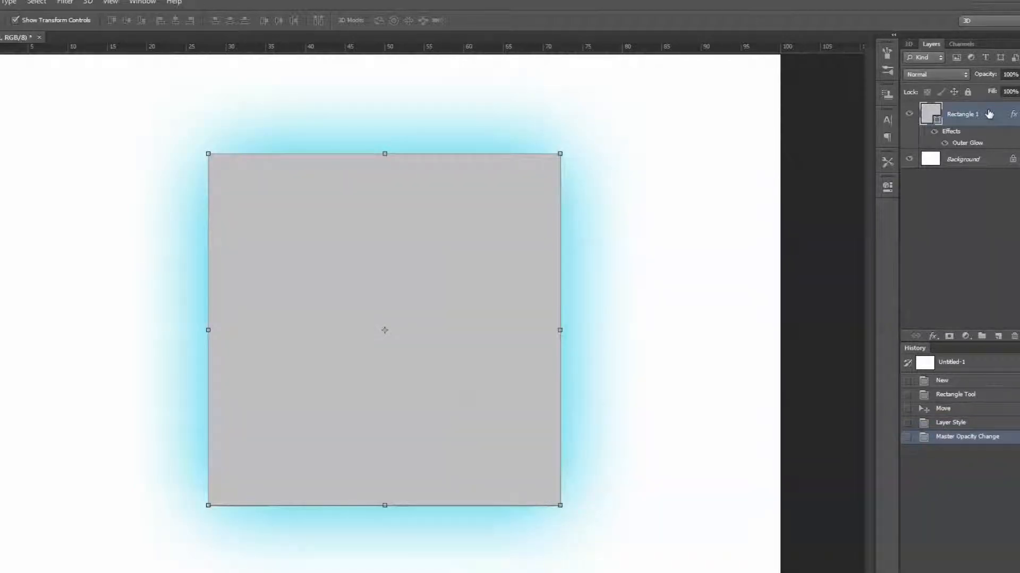
Step: Replace the Rectangle 1 layer's Outer Glow with a 3 px black Stroke positioned Inside
{"action": "double_click", "coordinate": [981, 114]}
{"action": "left_click", "coordinate": [612, 324]}
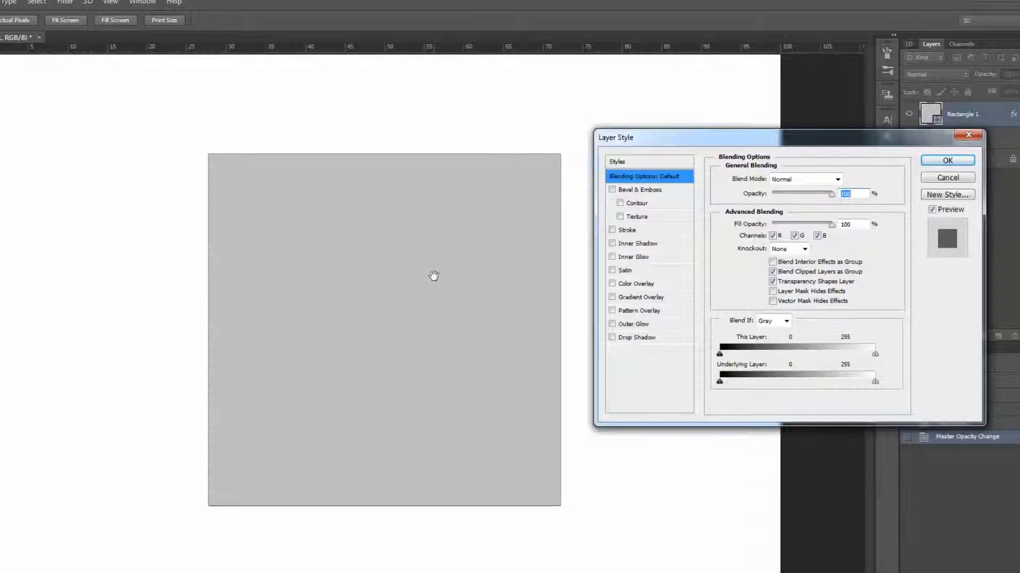
{"action": "left_click", "coordinate": [626, 231]}
{"action": "left_click", "coordinate": [779, 192]}
{"action": "left_click", "coordinate": [775, 215]}
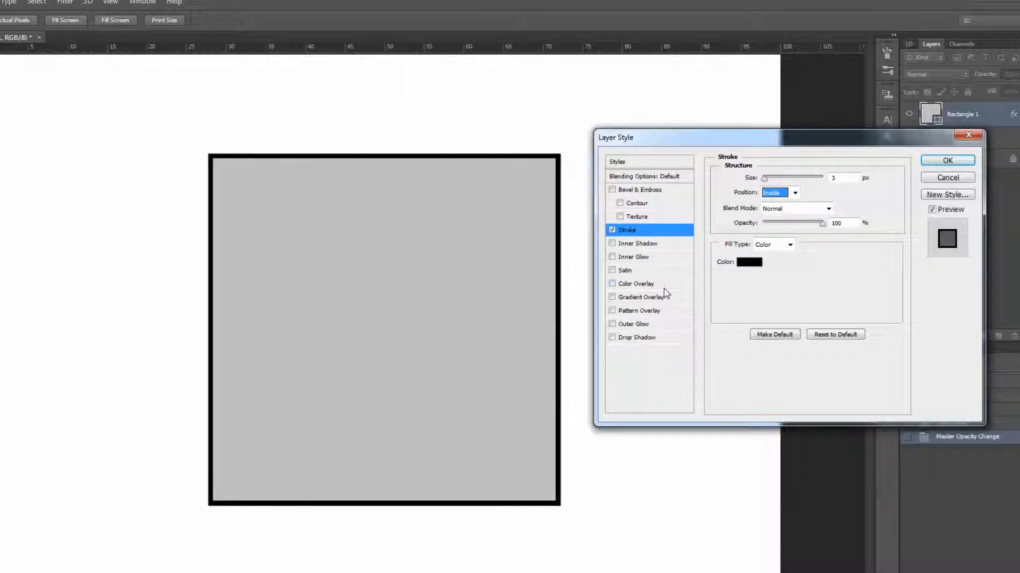
Step: Compare fill opacity at 0% with overall opacity at 0% on the stroked square, returning both to 100%
{"action": "left_click", "coordinate": [652, 177]}
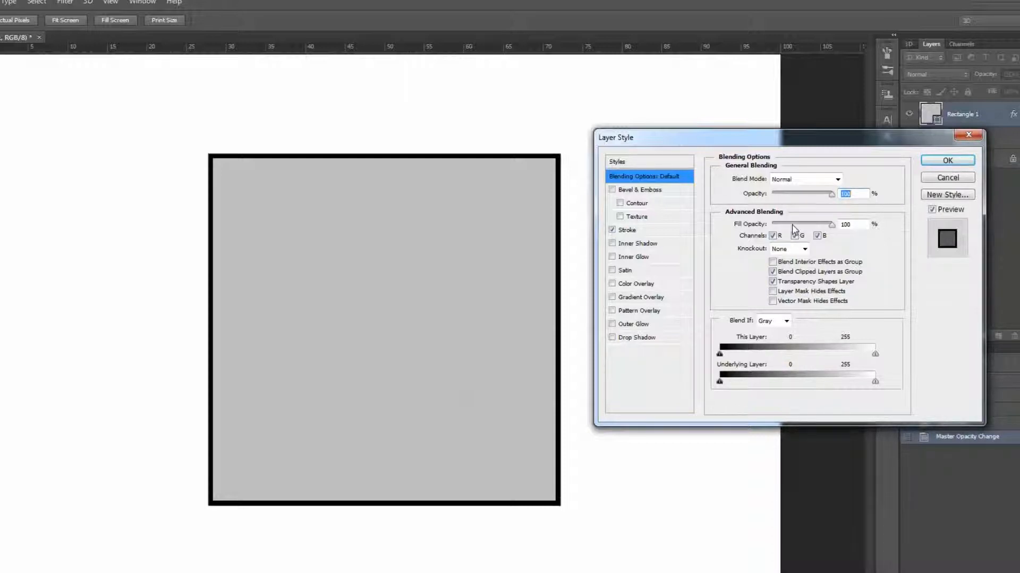
{"action": "left_click_drag", "start_coordinate": [786, 226], "coordinate": [769, 224]}
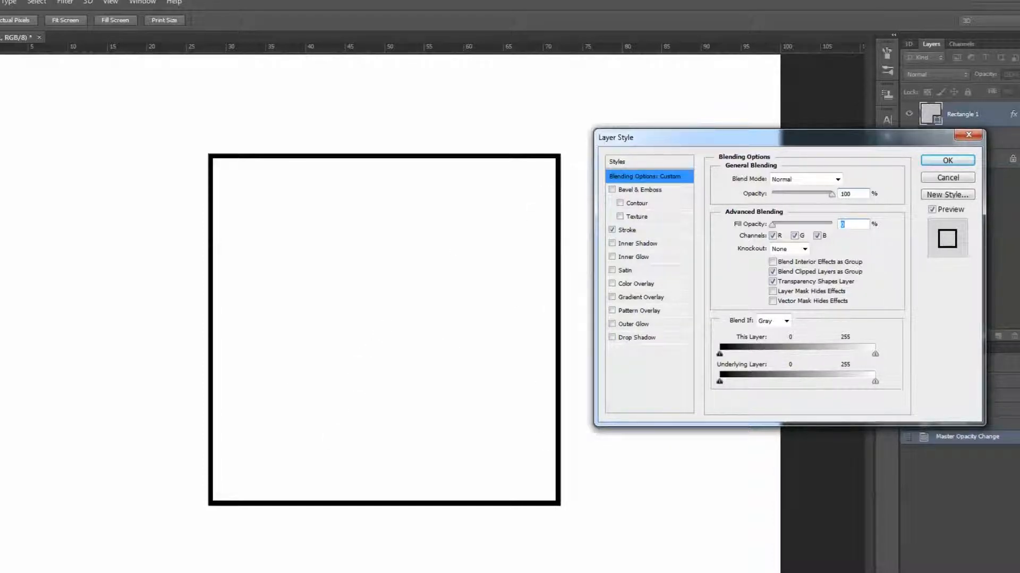
{"action": "left_click_drag", "start_coordinate": [802, 225], "coordinate": [765, 203]}
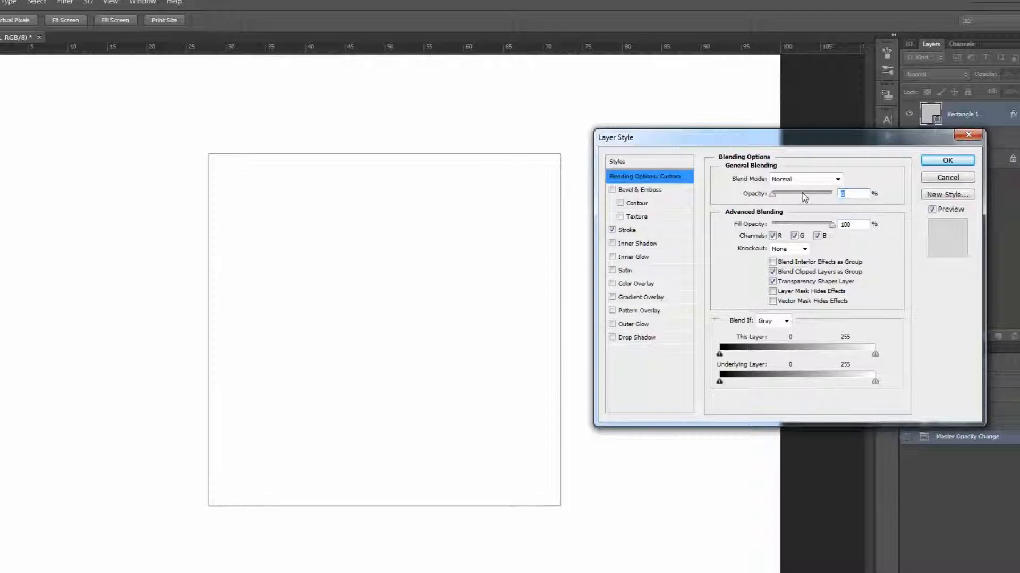
{"action": "left_click_drag", "start_coordinate": [772, 195], "coordinate": [833, 195]}
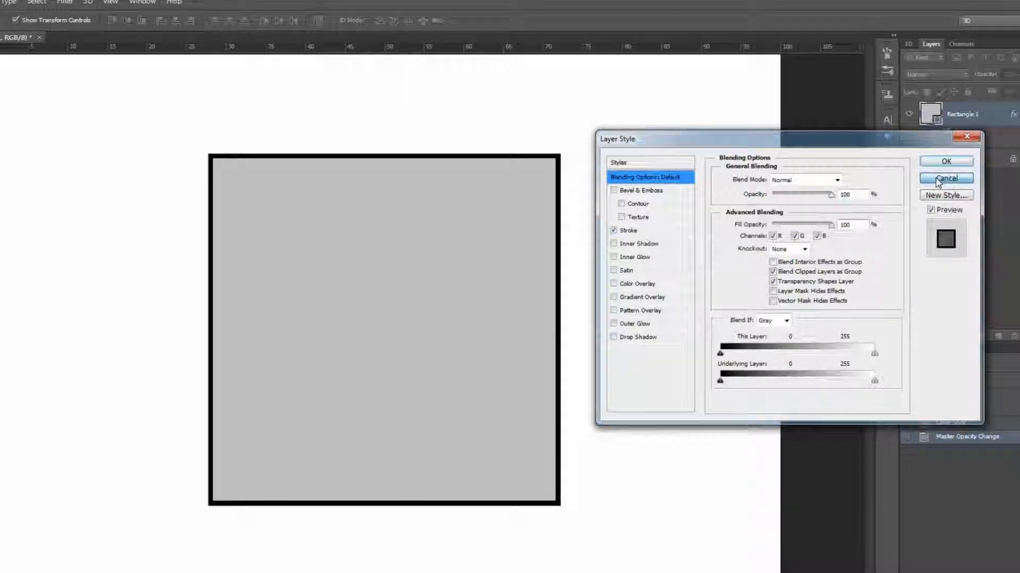
Step: Cancel the layer style changes and delete the Rectangle 1 layer
{"action": "left_click", "coordinate": [937, 181]}
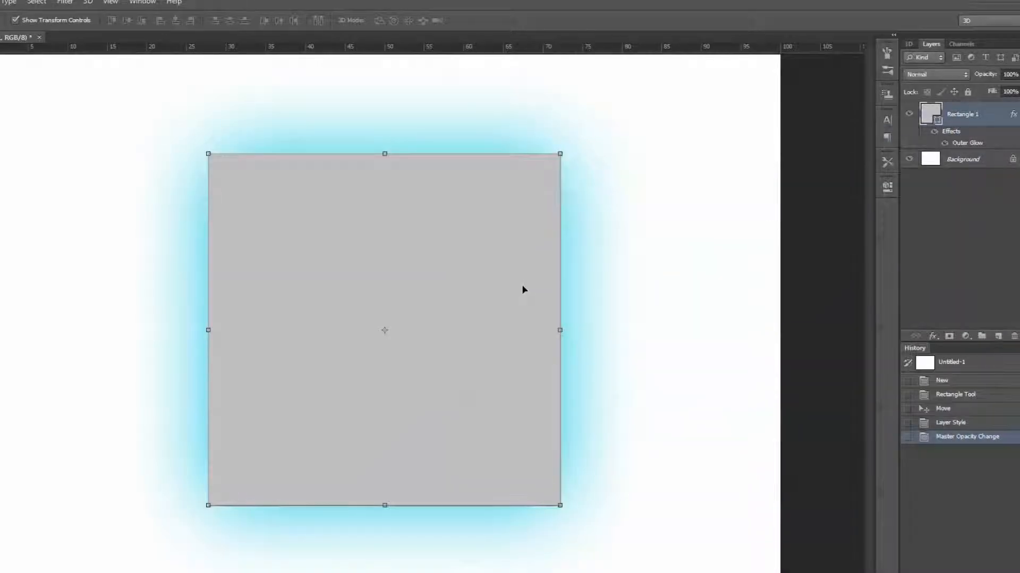
{"action": "key", "text": "Delete"}
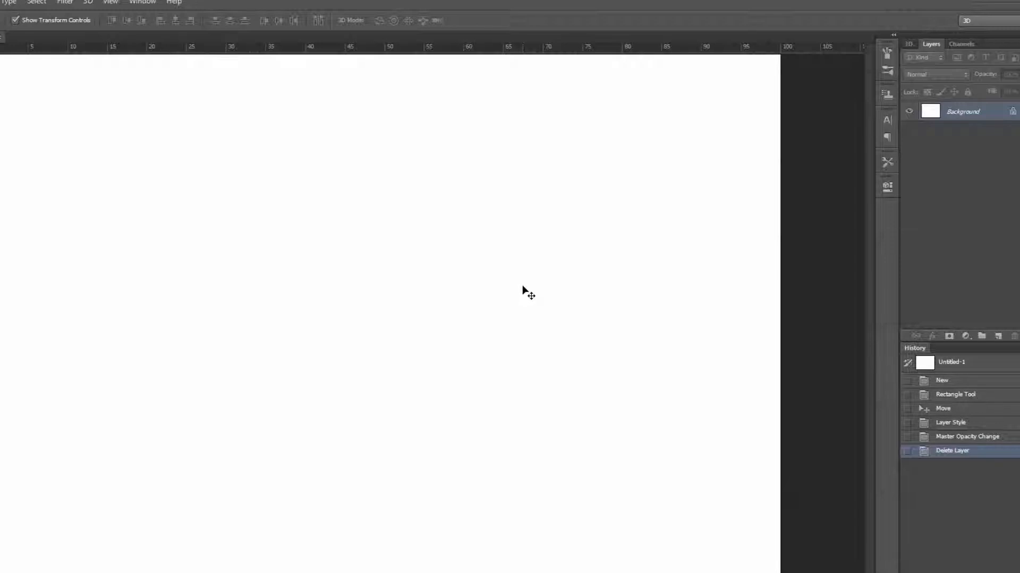